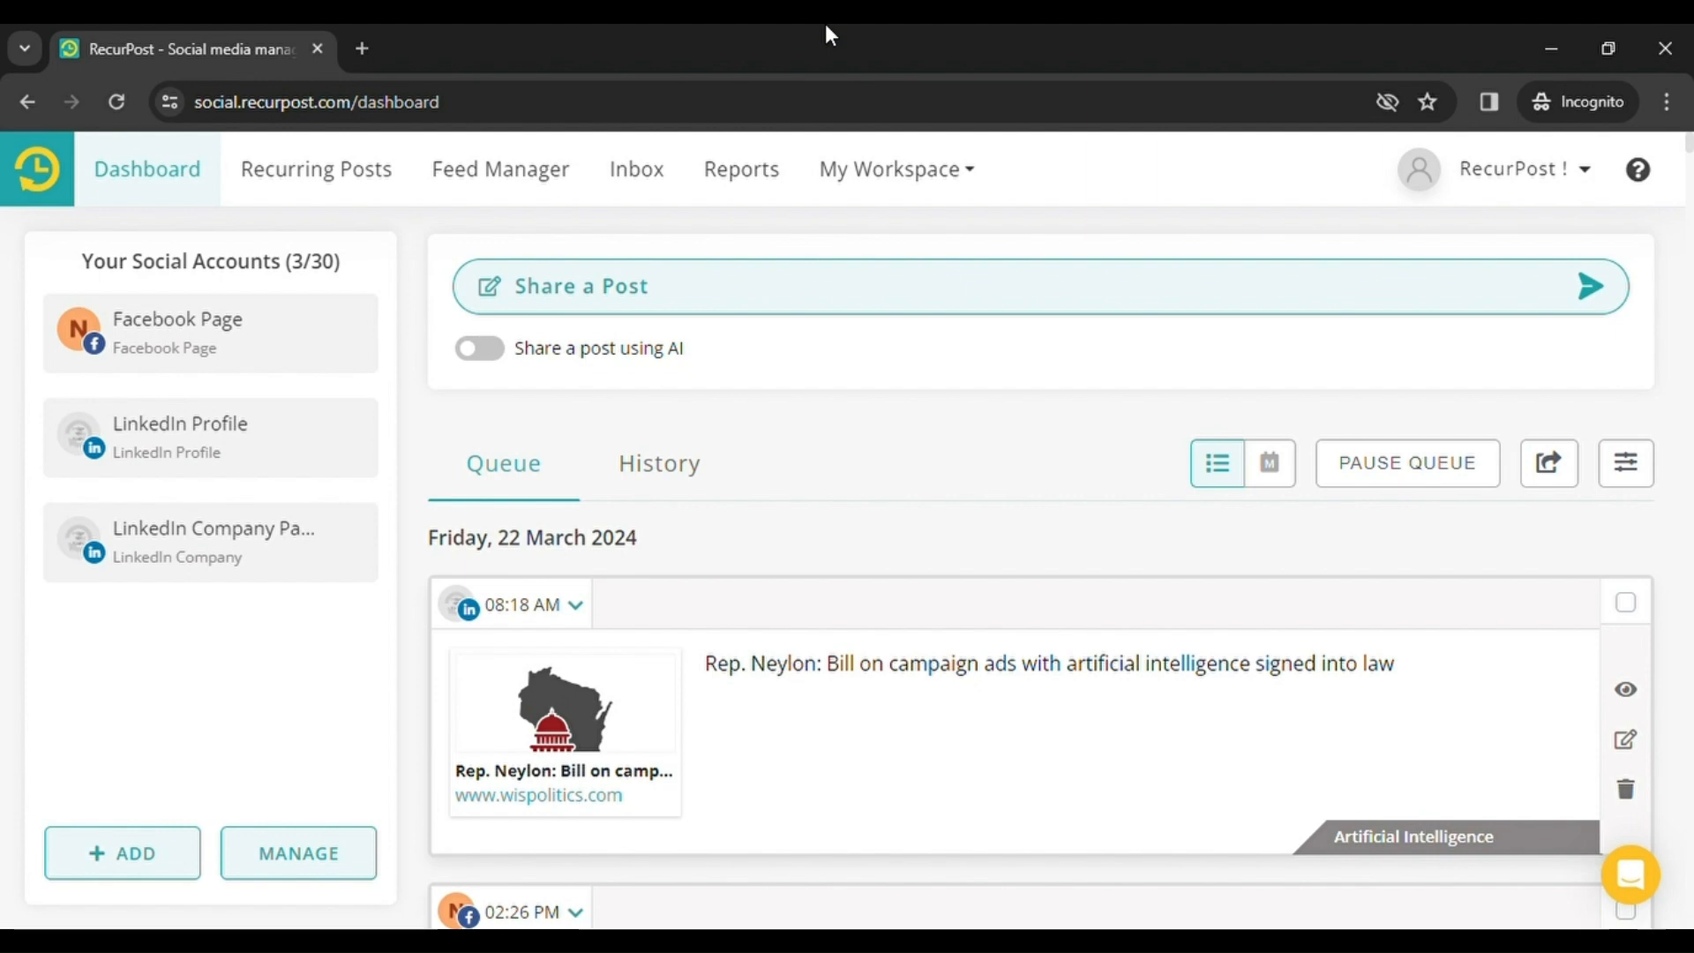
- Open the bulk content upload form for the Bulk Content library in the recurring posts section
{"action": "left_click", "coordinate": [340, 172]}
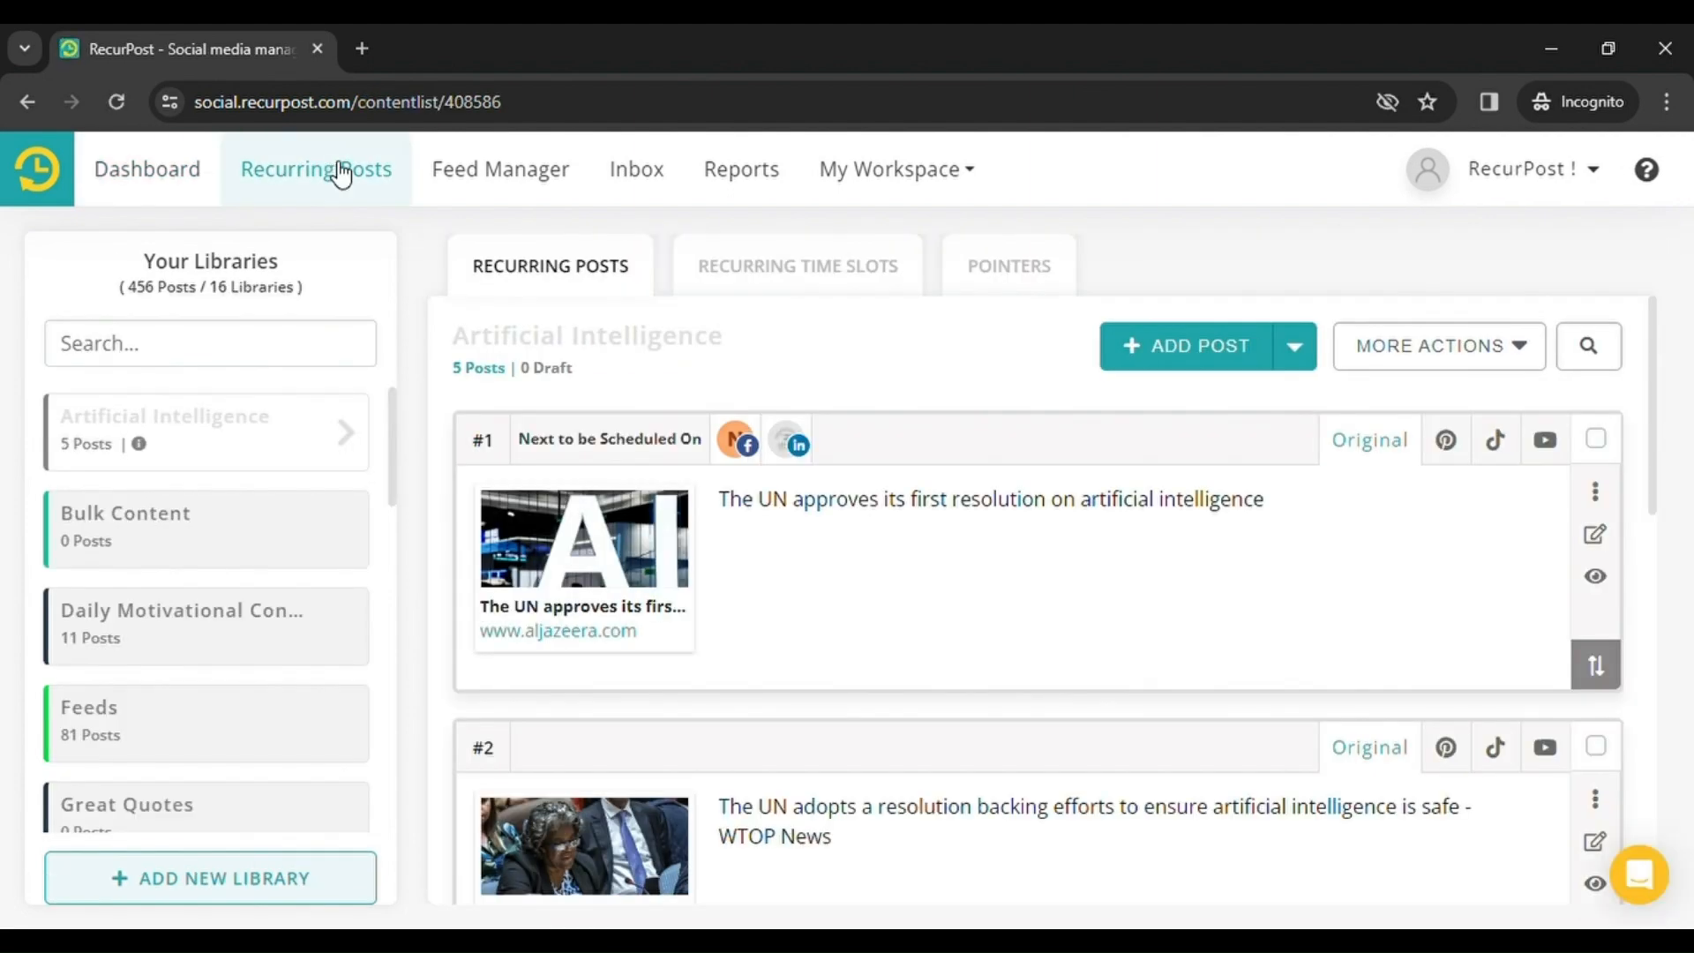
{"action": "left_click", "coordinate": [255, 530]}
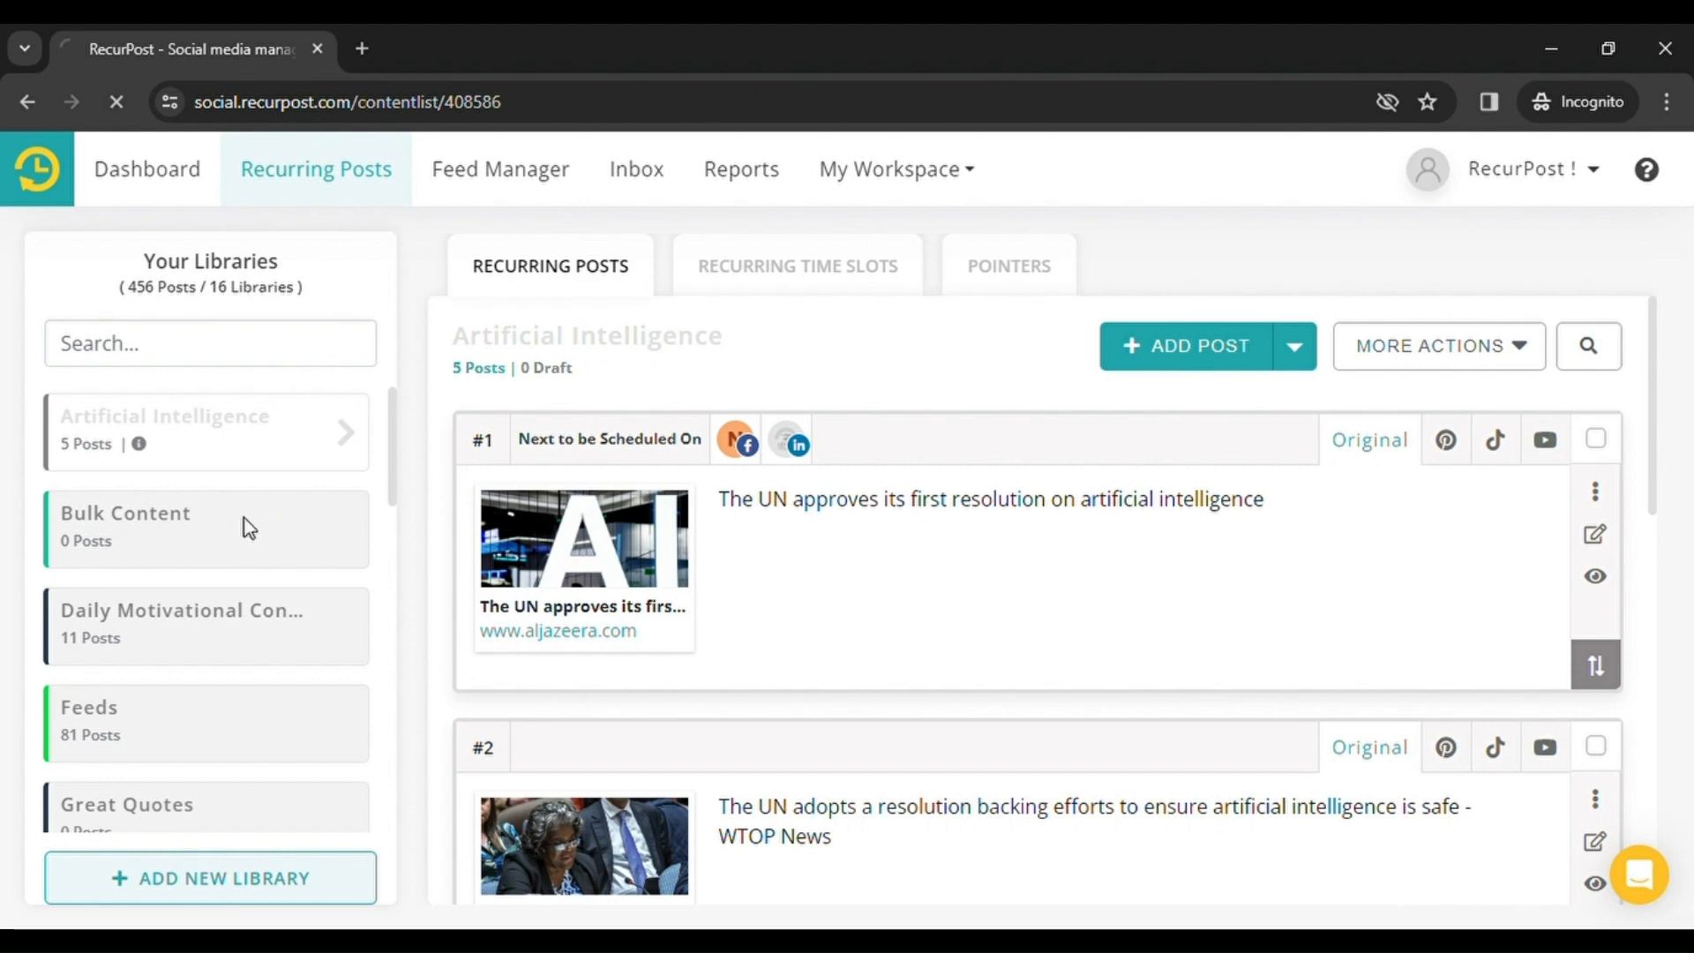
{"action": "scroll", "coordinate": [255, 531], "scroll_direction": "down", "scroll_amount": 1}
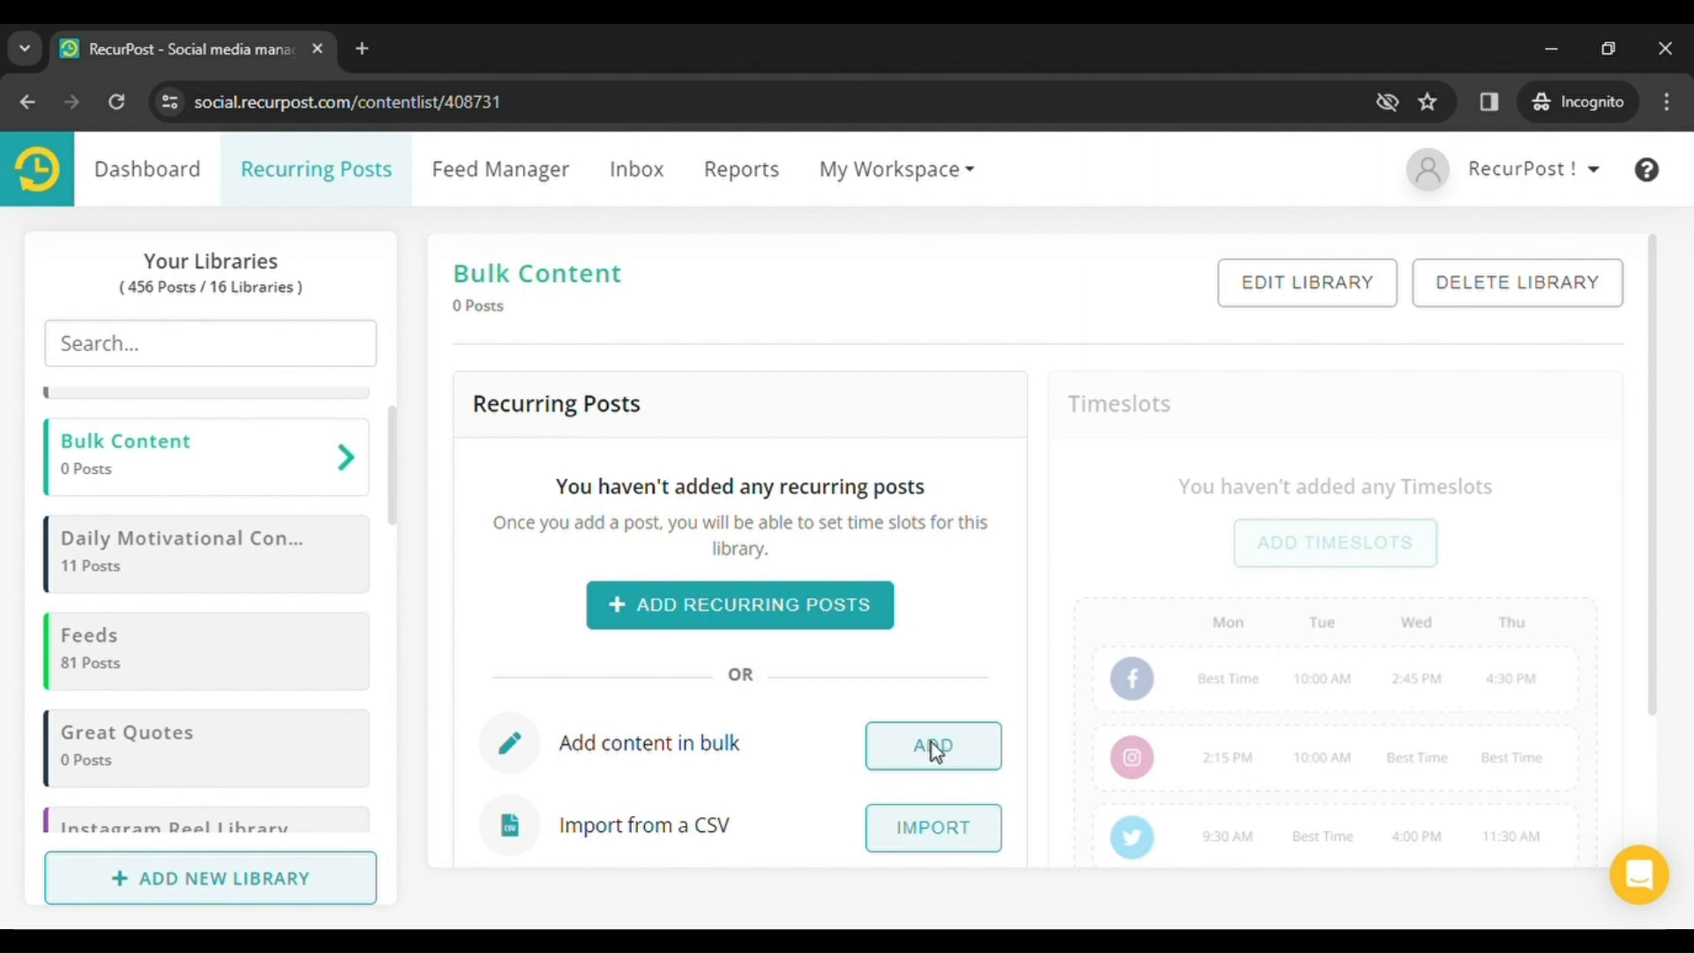
{"action": "left_click", "coordinate": [937, 751]}
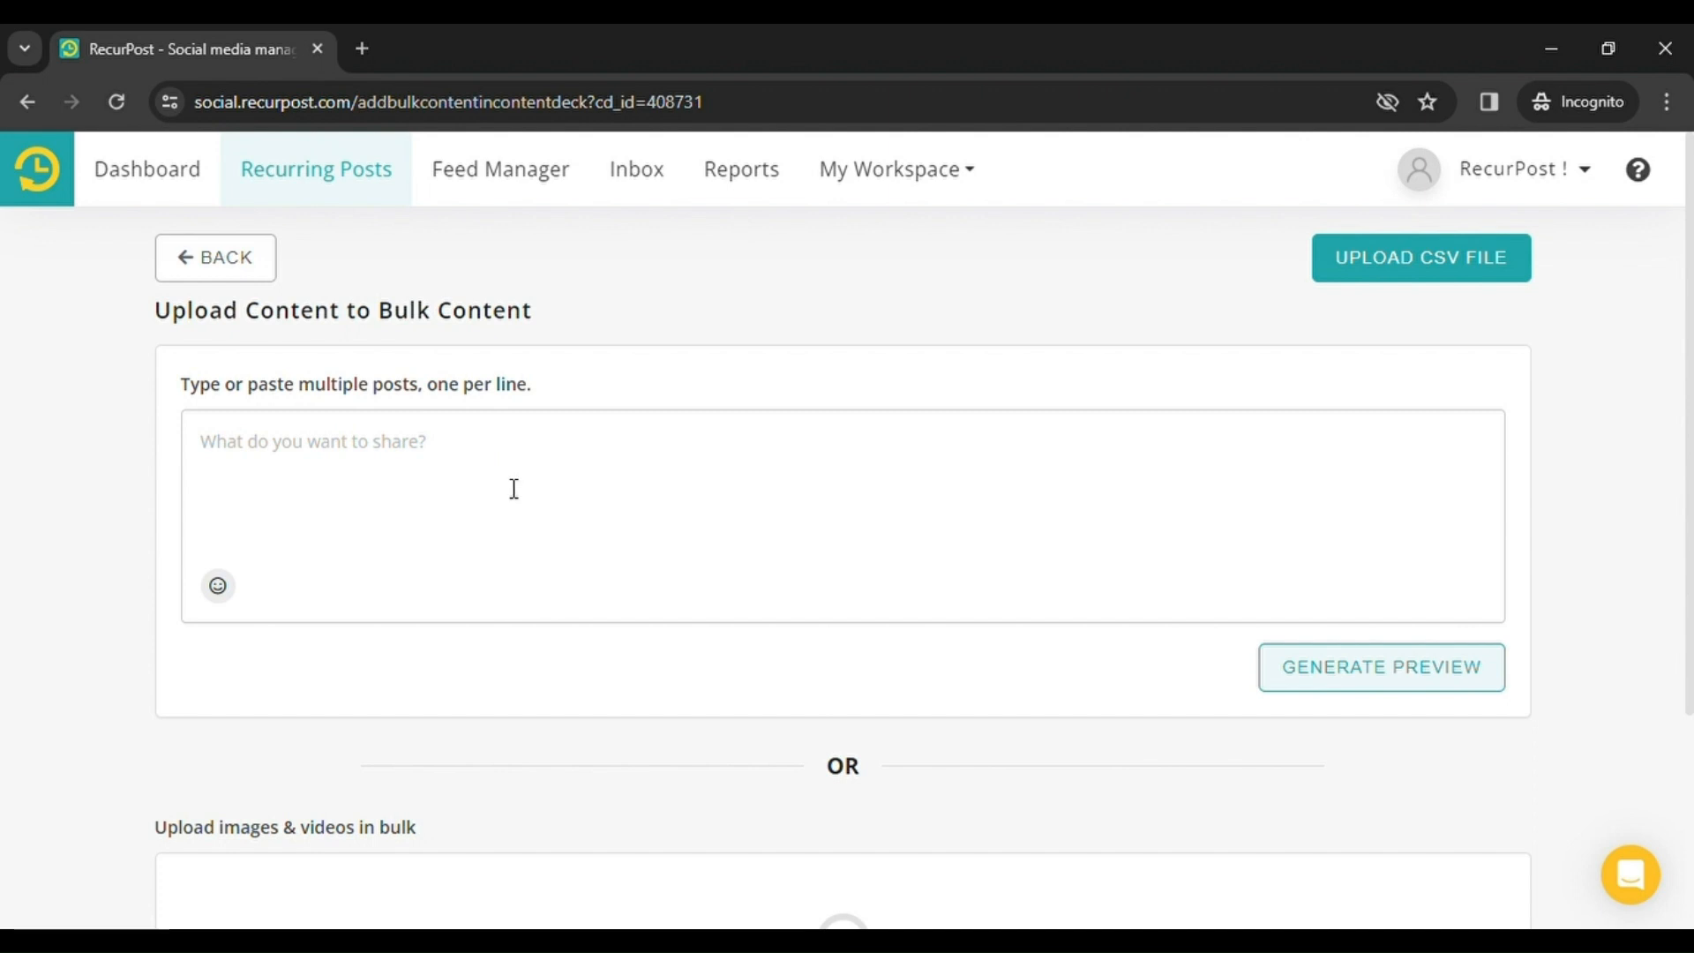
{"action": "scroll", "coordinate": [514, 489], "scroll_direction": "down", "scroll_amount": 3}
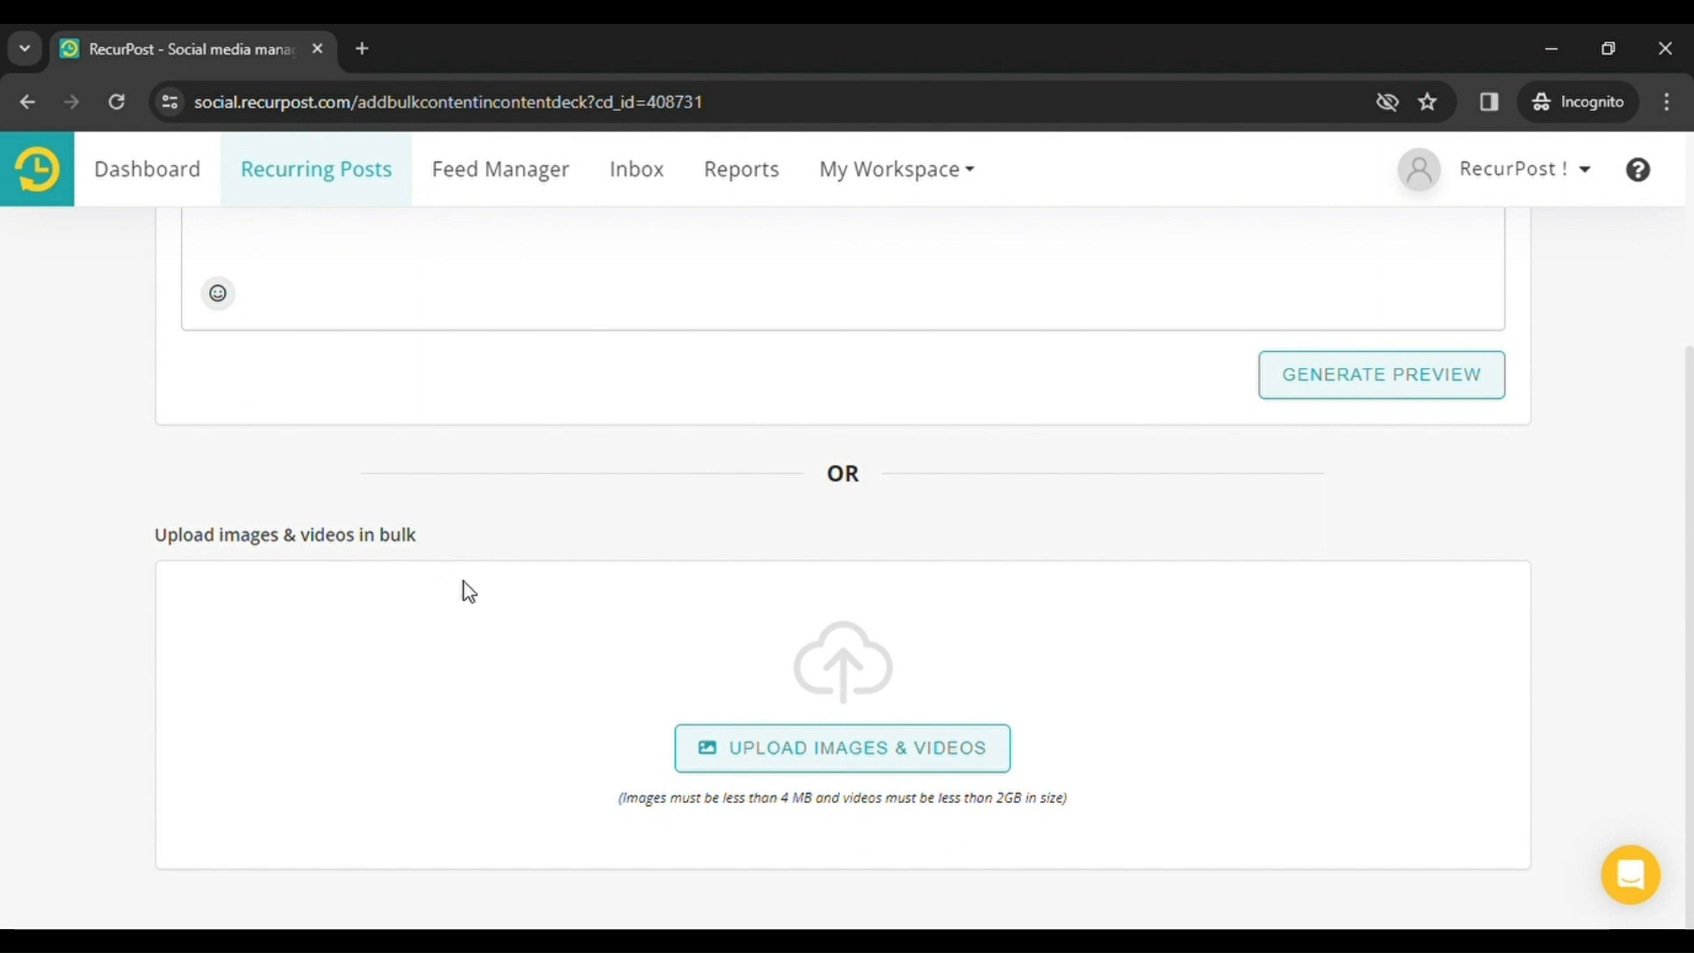
{"action": "scroll", "coordinate": [465, 584], "scroll_direction": "up", "scroll_amount": 3}
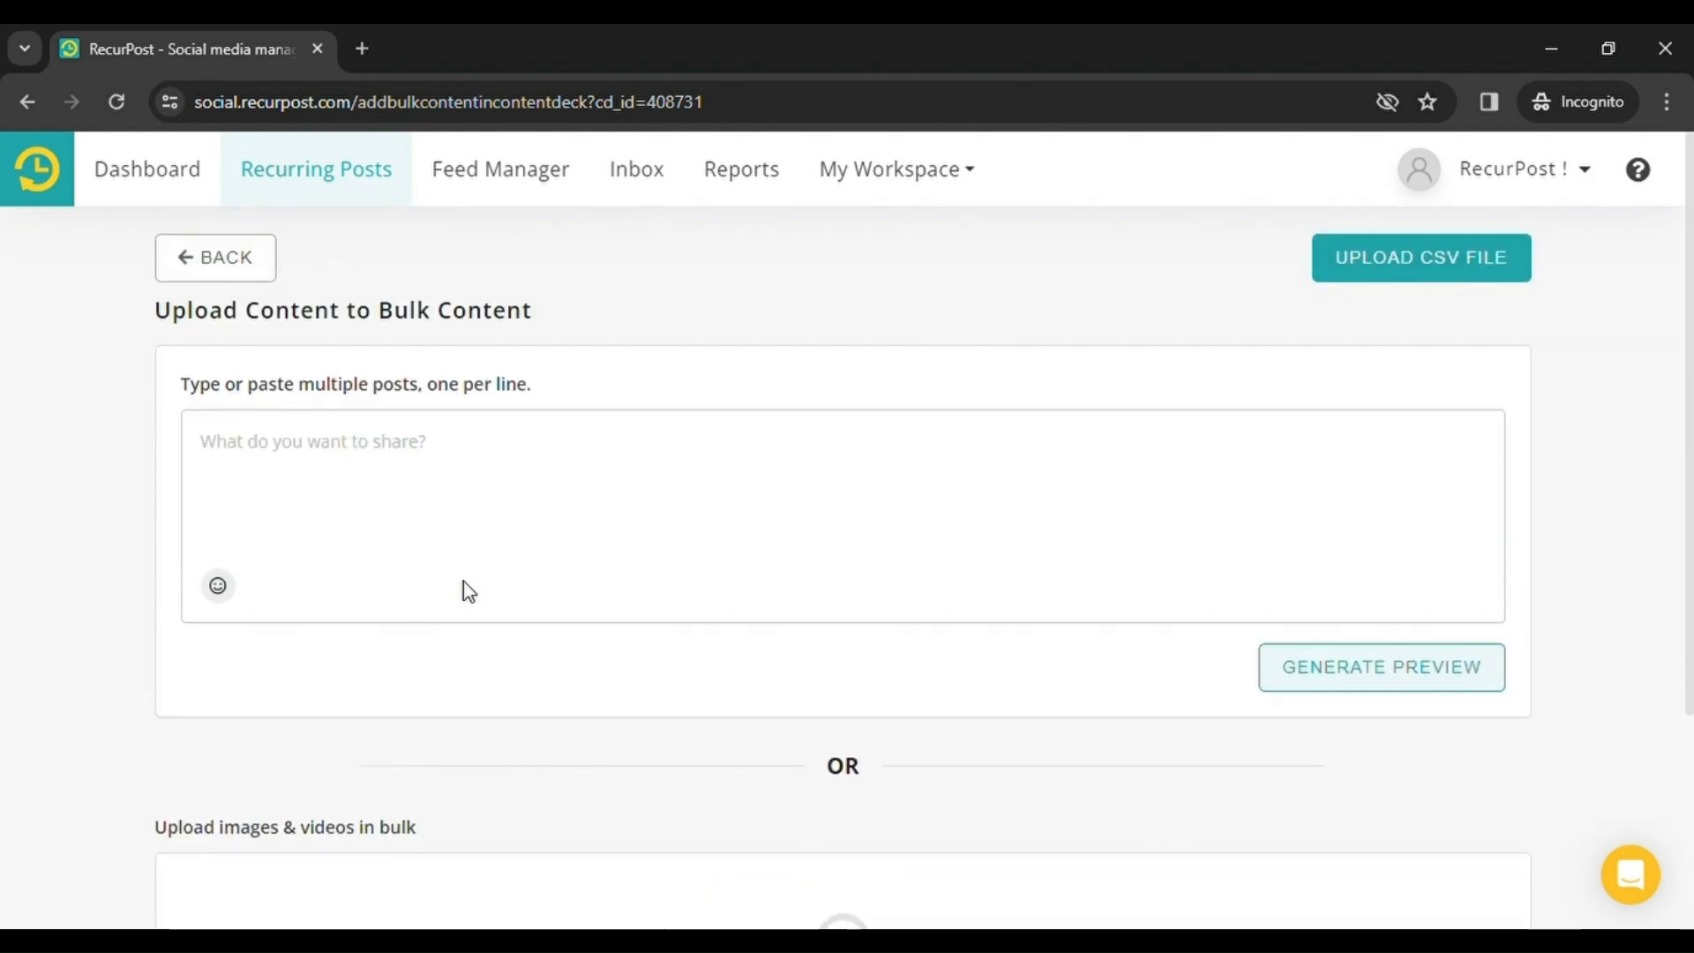
- Enter four posts, one per line: recurpost.com, Post 2, nytimes.com and Post 4, and generate their preview
{"action": "left_click", "coordinate": [460, 466]}
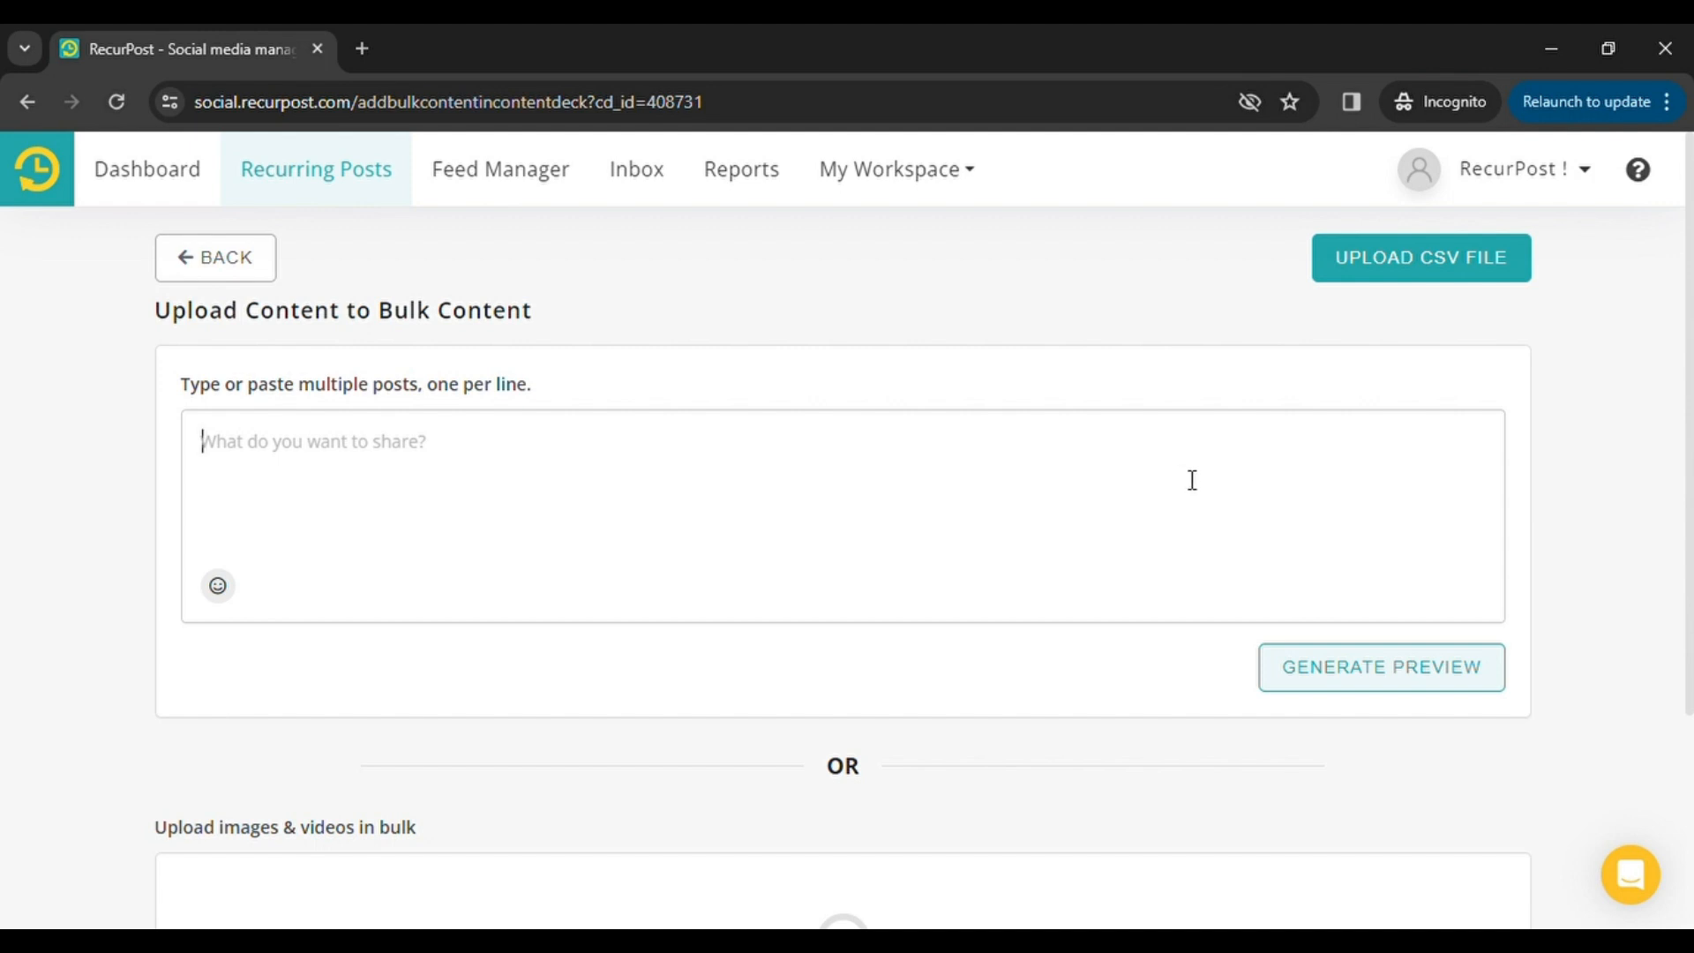
{"action": "type", "text": "re"}
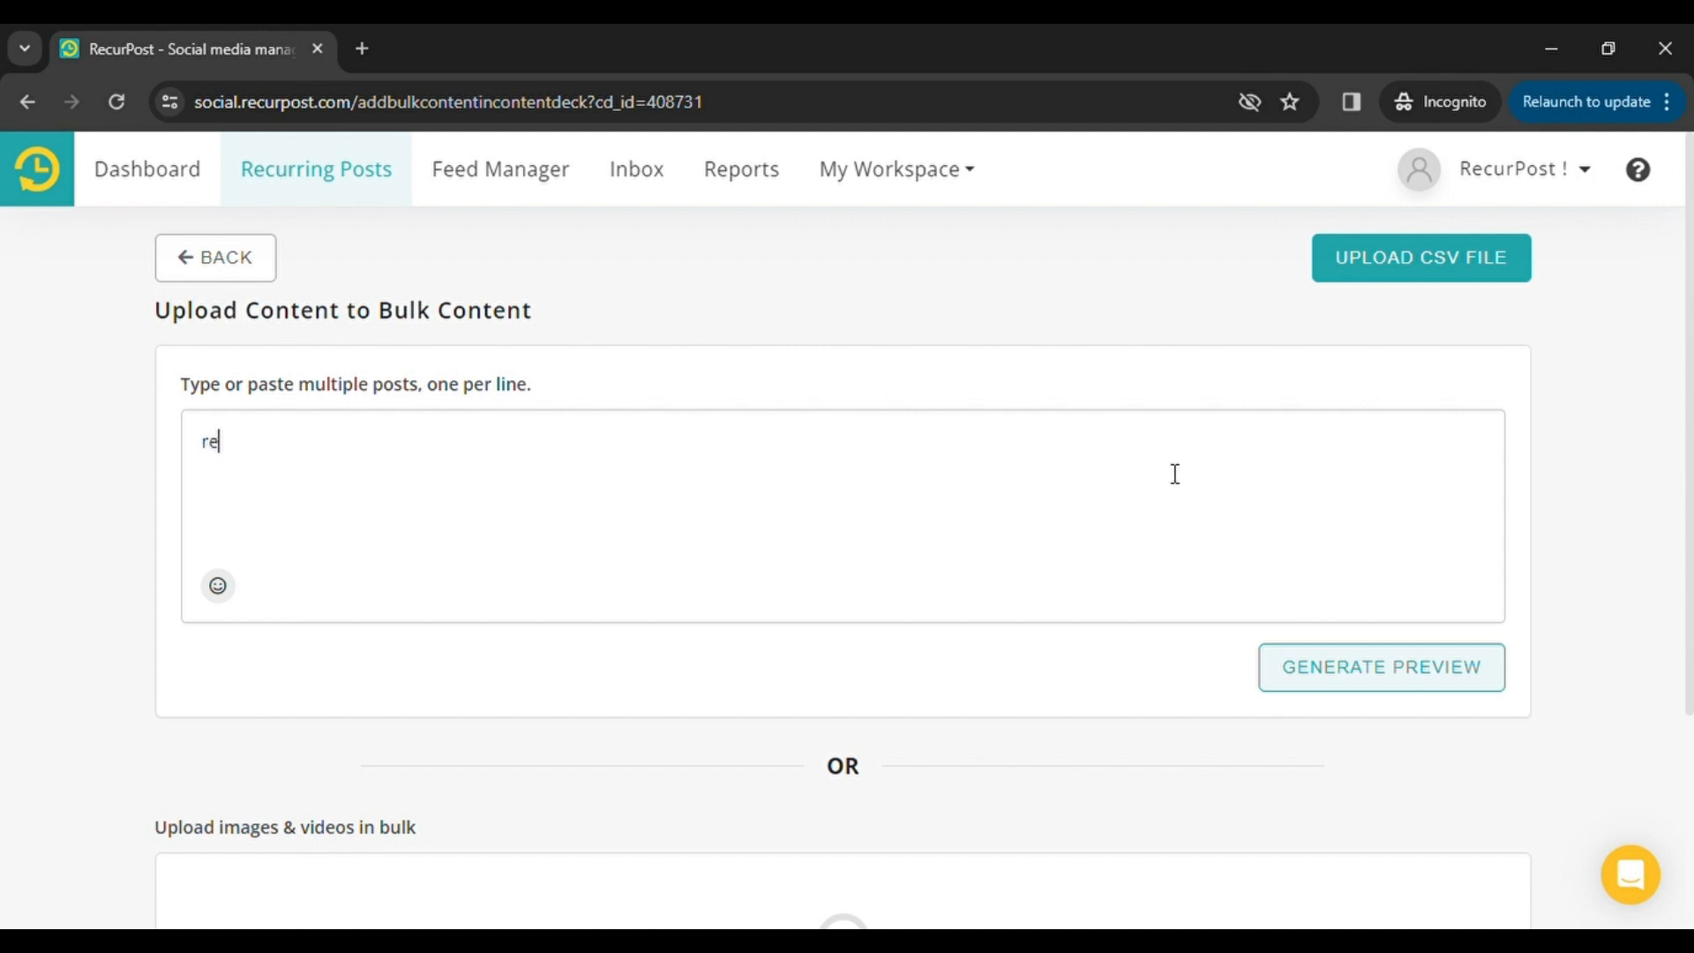
{"action": "type", "text": "curpost.com"}
{"action": "key", "text": "Return"}
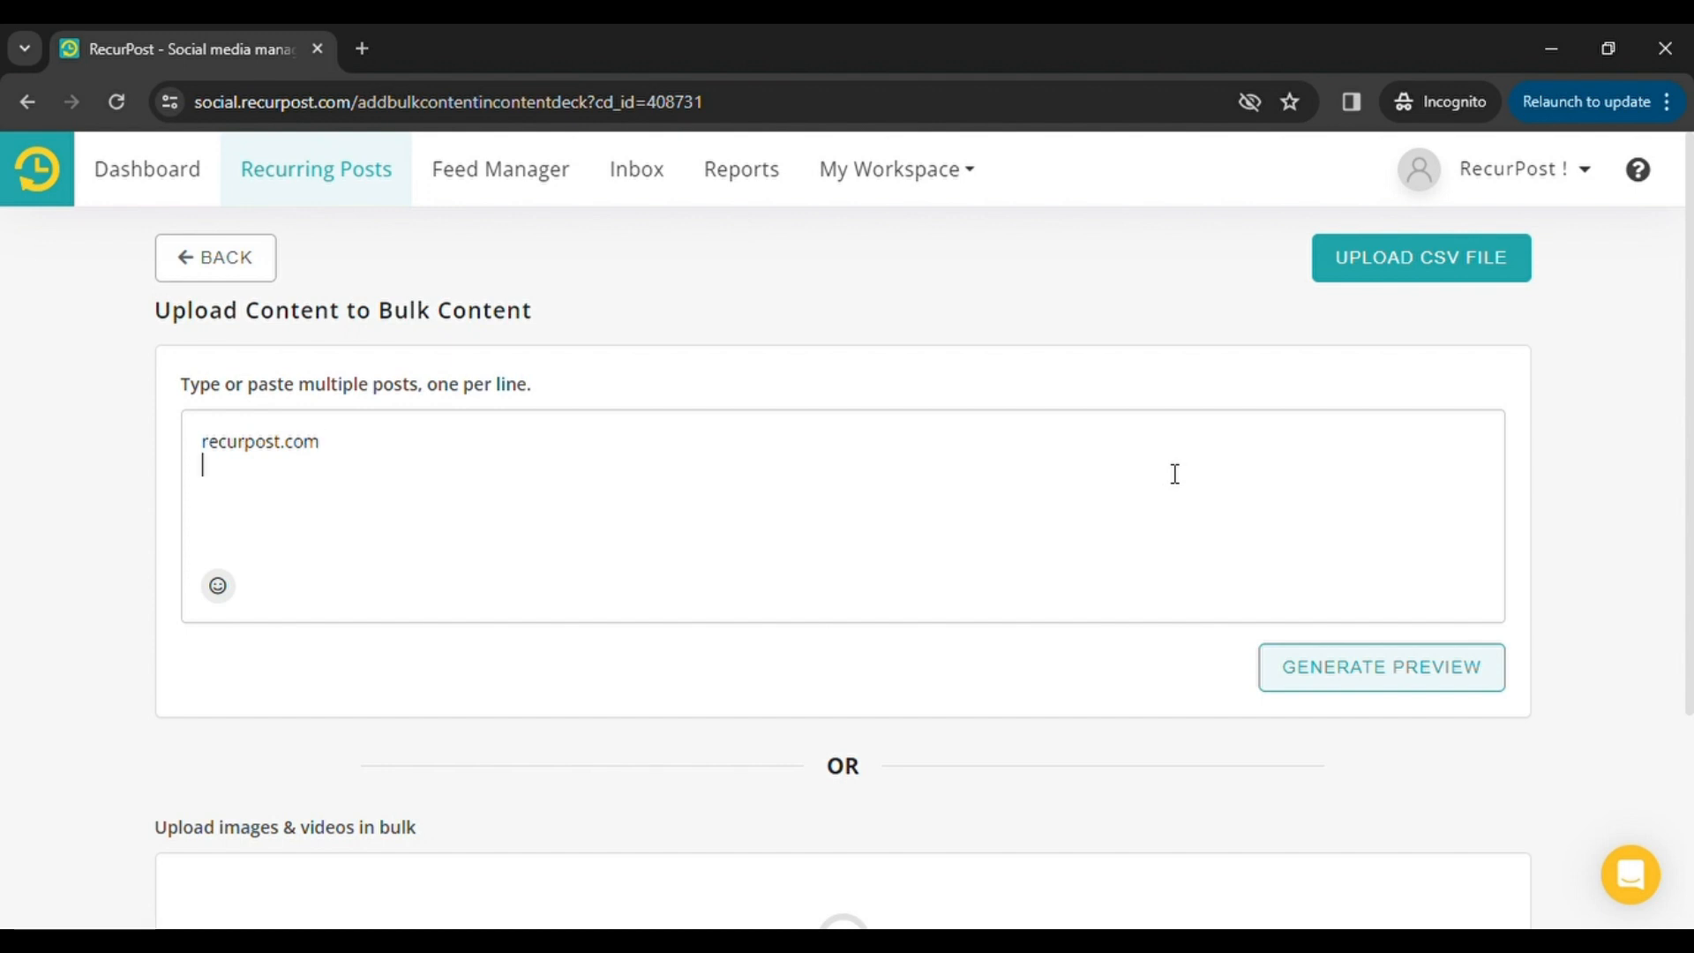
{"action": "type", "text": "Post 2"}
{"action": "key", "text": "Return"}
{"action": "type", "text": "nytimes.com"}
{"action": "key", "text": "Return"}
{"action": "type", "text": "P"}
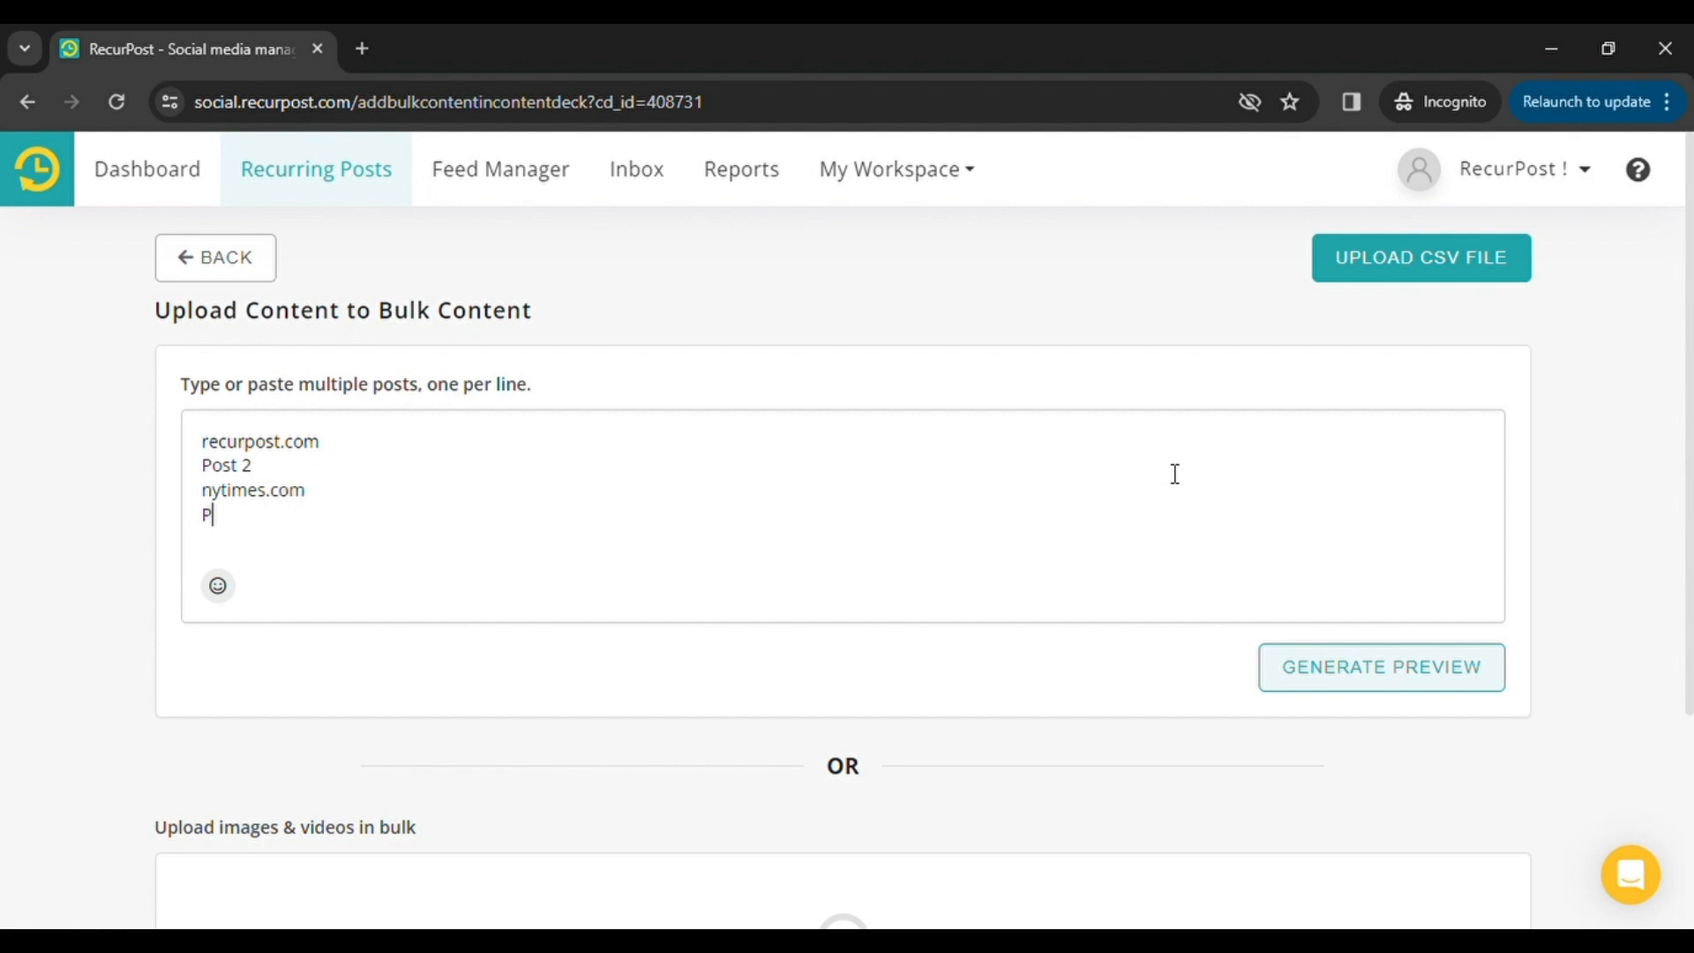
{"action": "type", "text": "ost 4"}
{"action": "left_click", "coordinate": [1331, 677]}
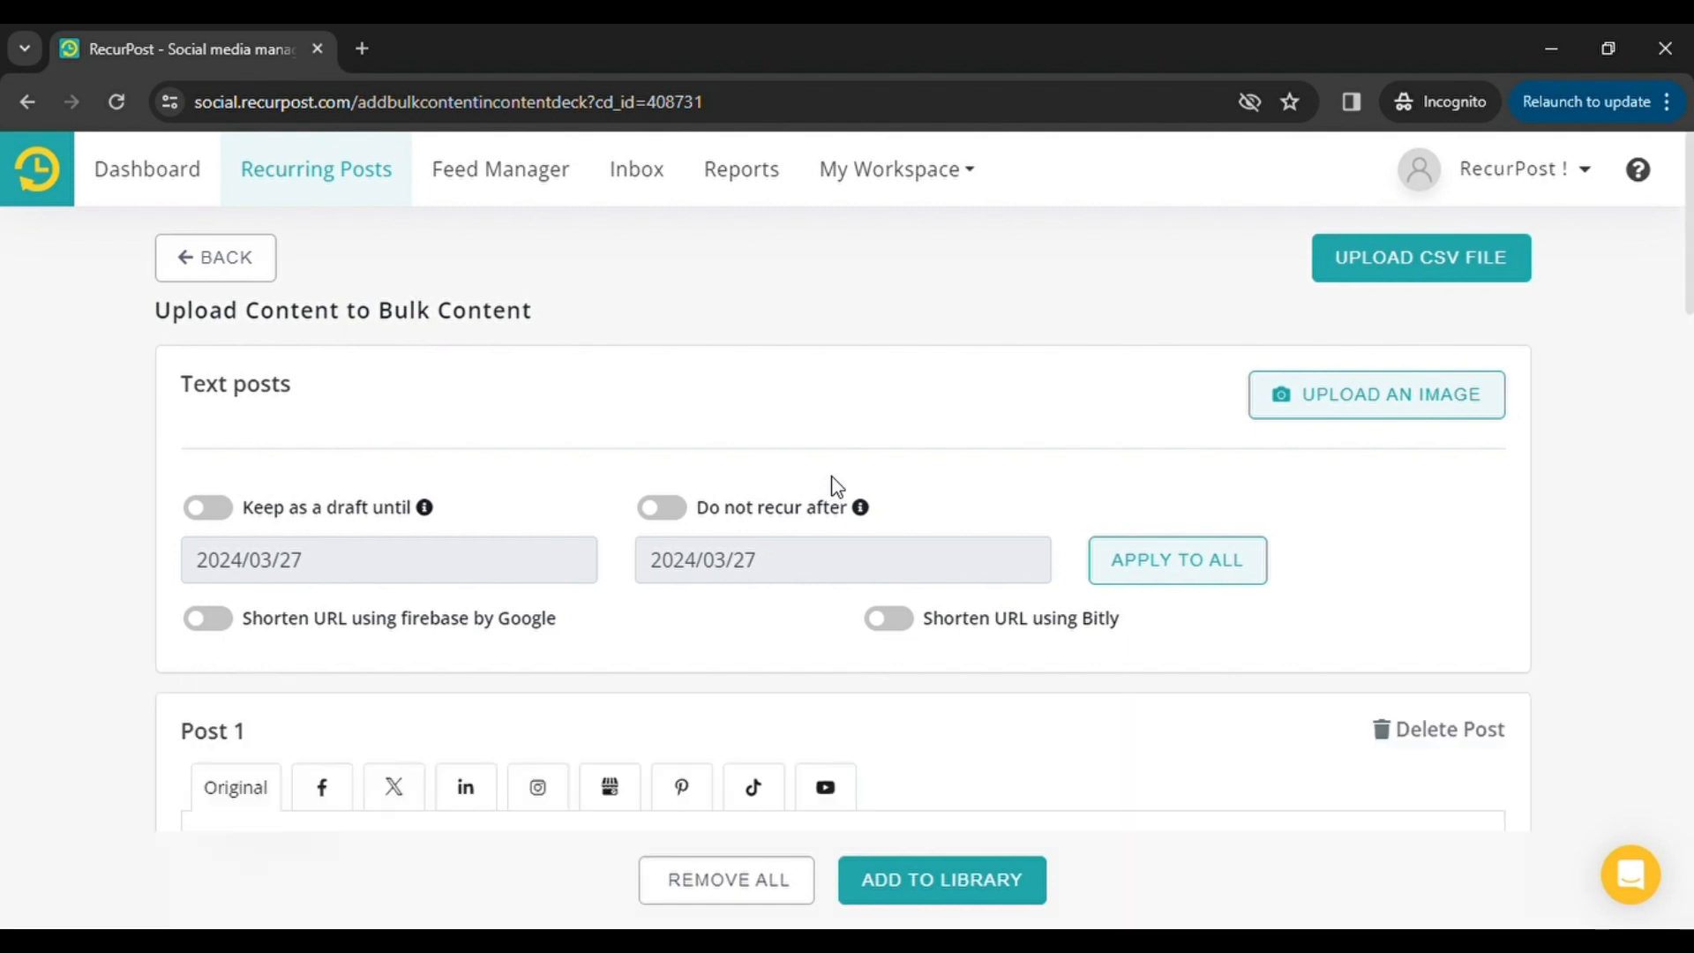
- Review the generated text posts, from the shared draft, expiry and URL-shortening options through Post 4
{"action": "scroll", "coordinate": [836, 487], "scroll_direction": "down", "scroll_amount": 3}
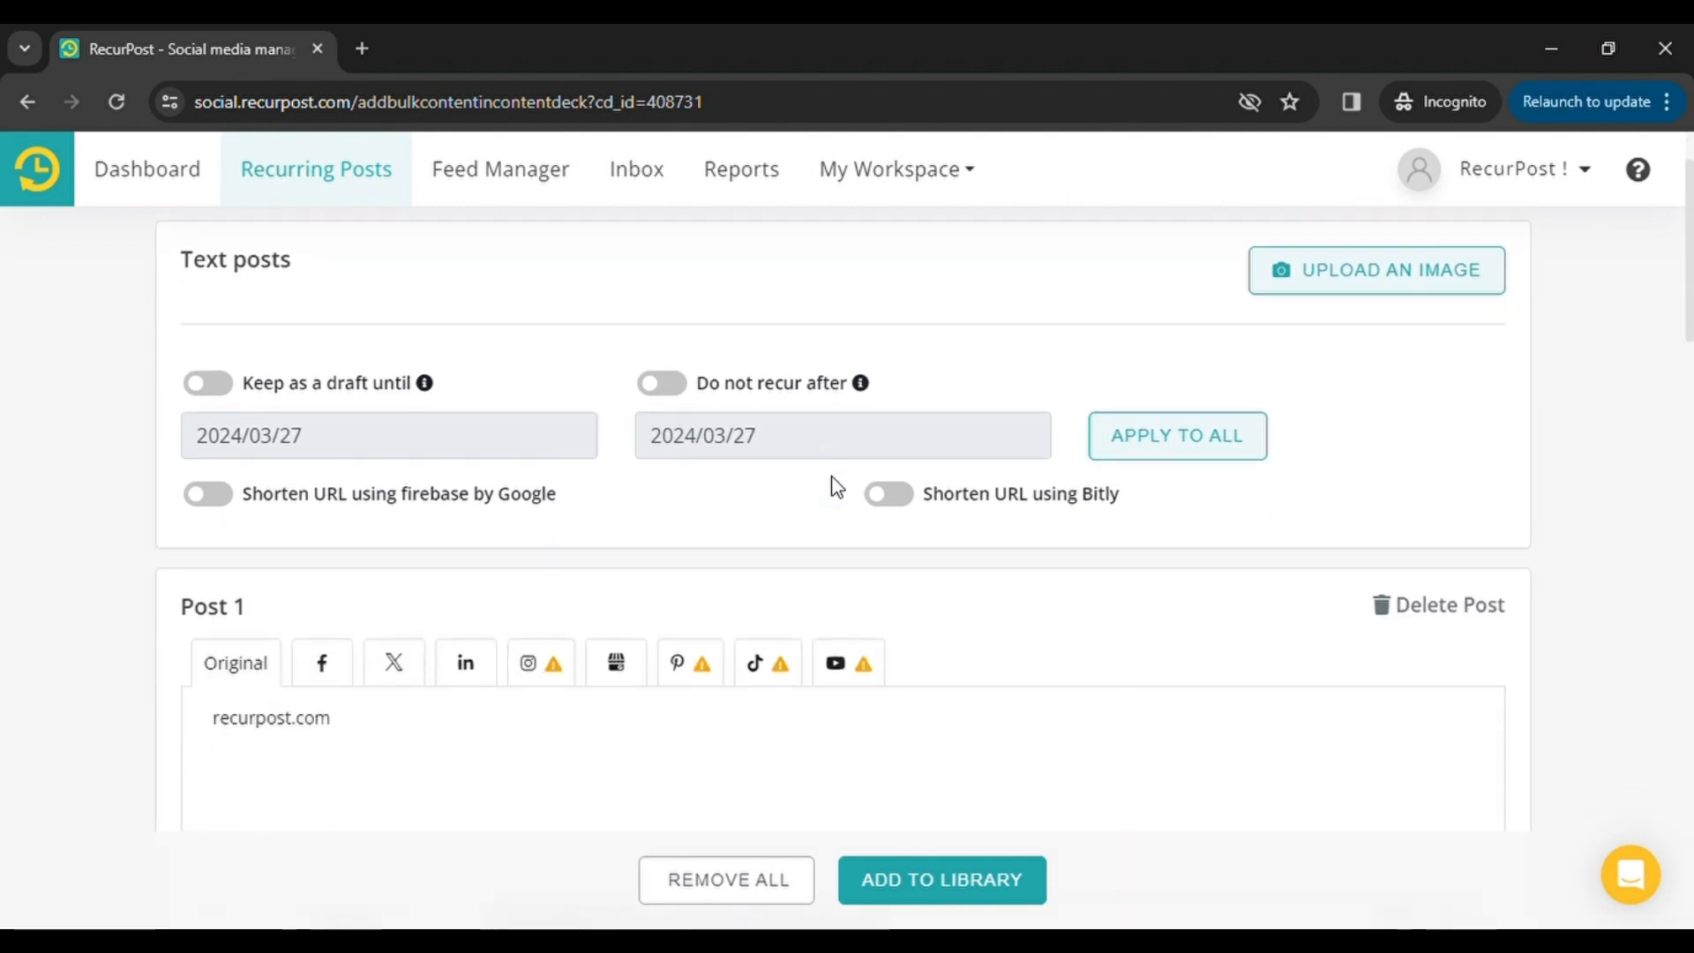
{"action": "scroll", "coordinate": [836, 487], "scroll_direction": "down", "scroll_amount": 2}
{"action": "scroll", "coordinate": [837, 487], "scroll_direction": "up", "scroll_amount": 5}
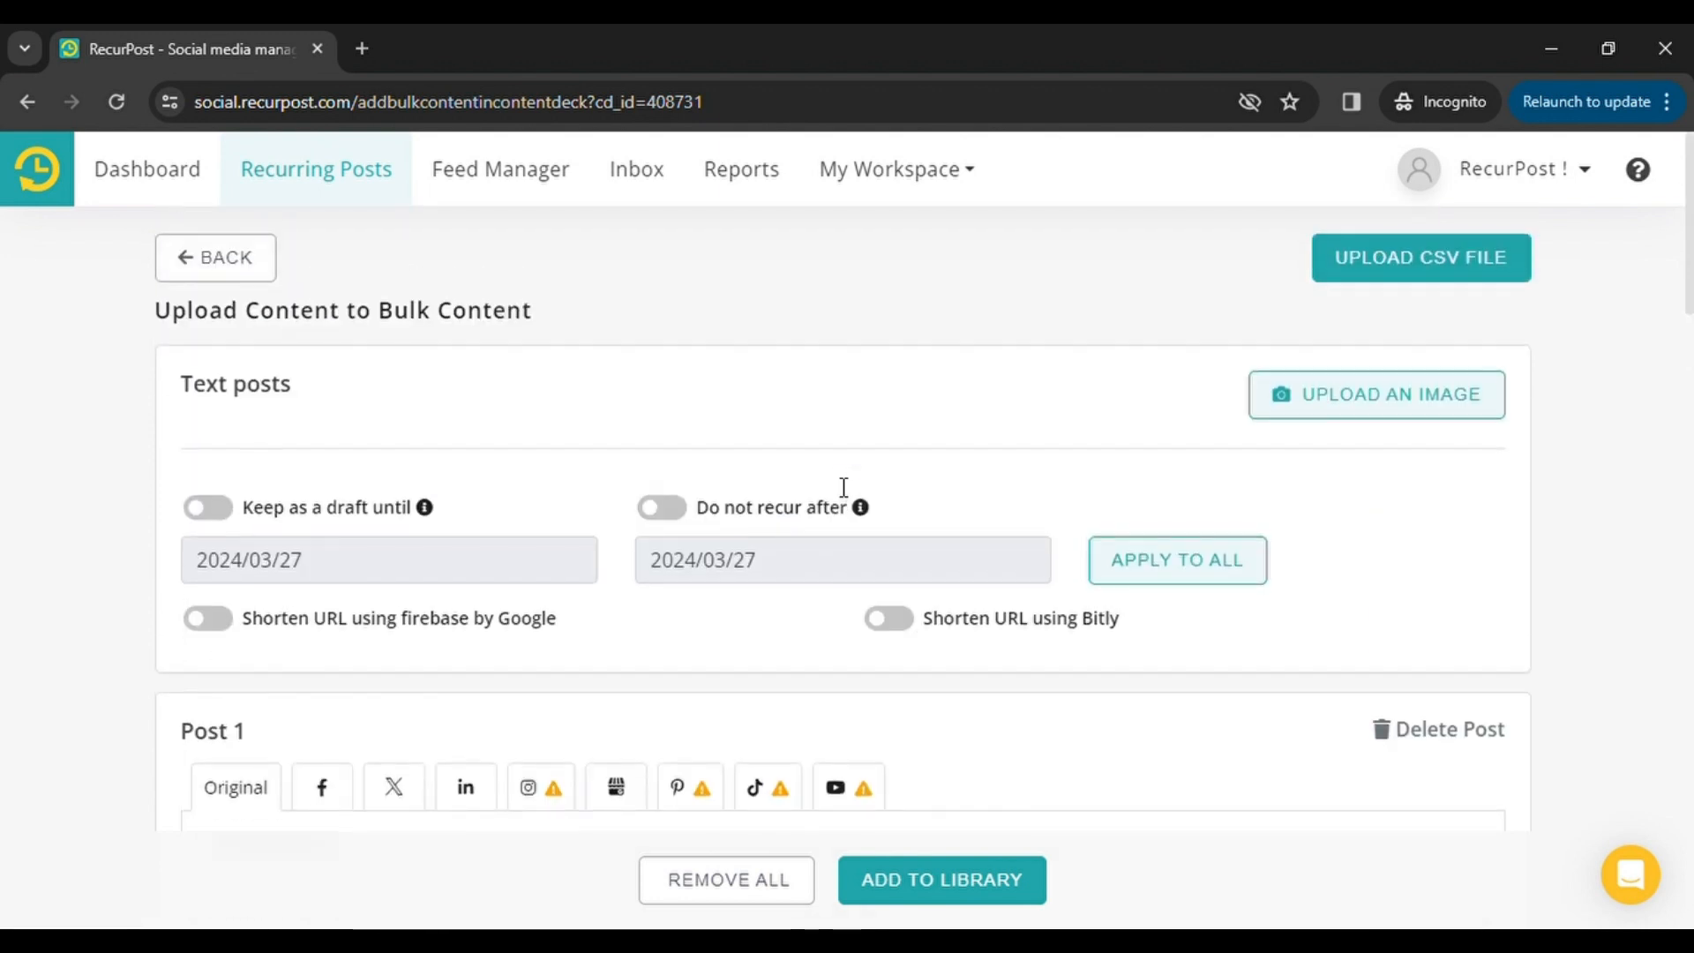
{"action": "scroll", "coordinate": [836, 487], "scroll_direction": "down", "scroll_amount": 2}
{"action": "scroll", "coordinate": [832, 484], "scroll_direction": "down", "scroll_amount": 1}
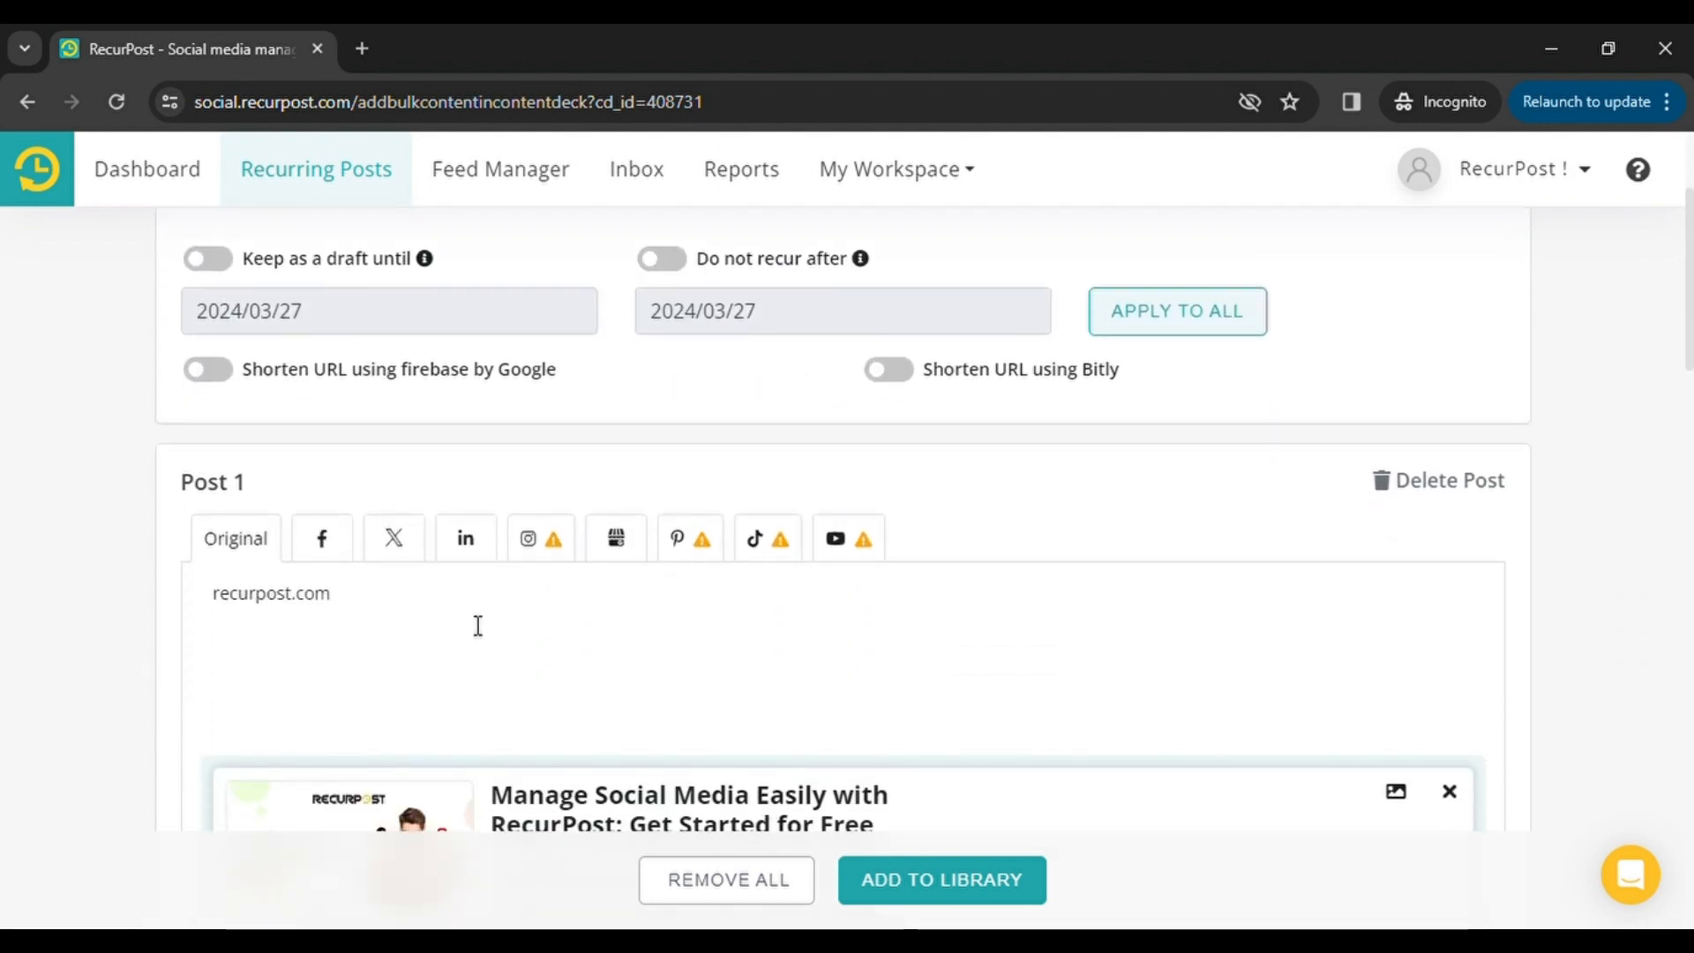
{"action": "scroll", "coordinate": [484, 617], "scroll_direction": "down", "scroll_amount": 3}
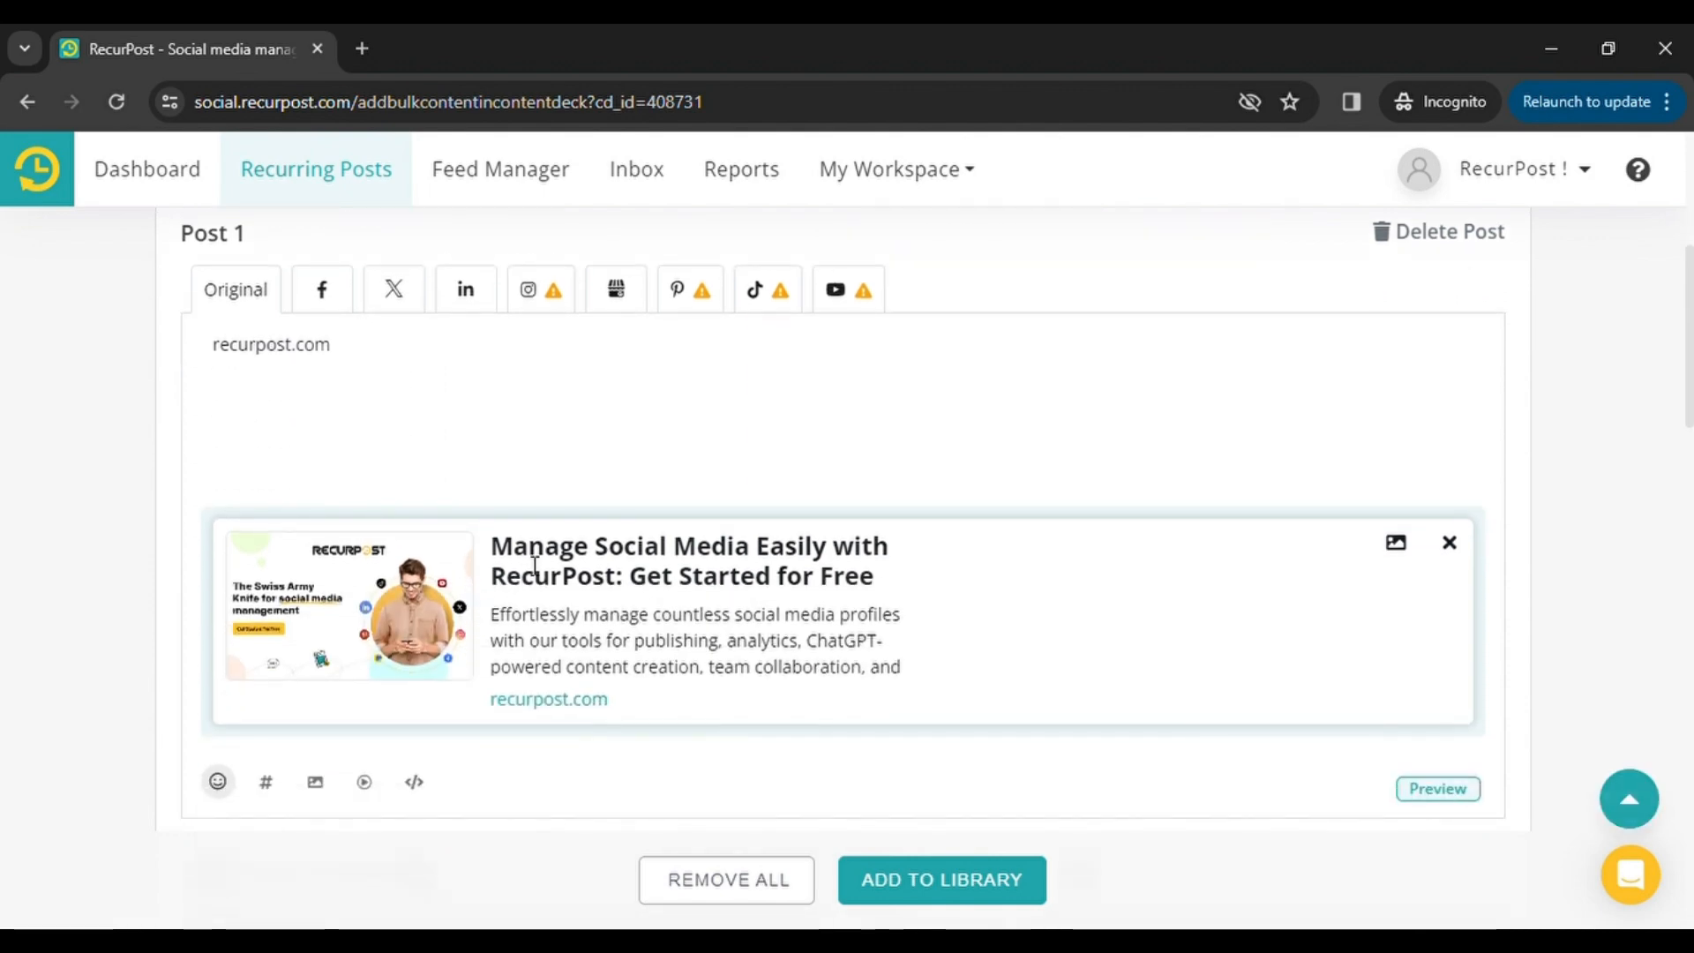
{"action": "scroll", "coordinate": [594, 463], "scroll_direction": "down", "scroll_amount": 5}
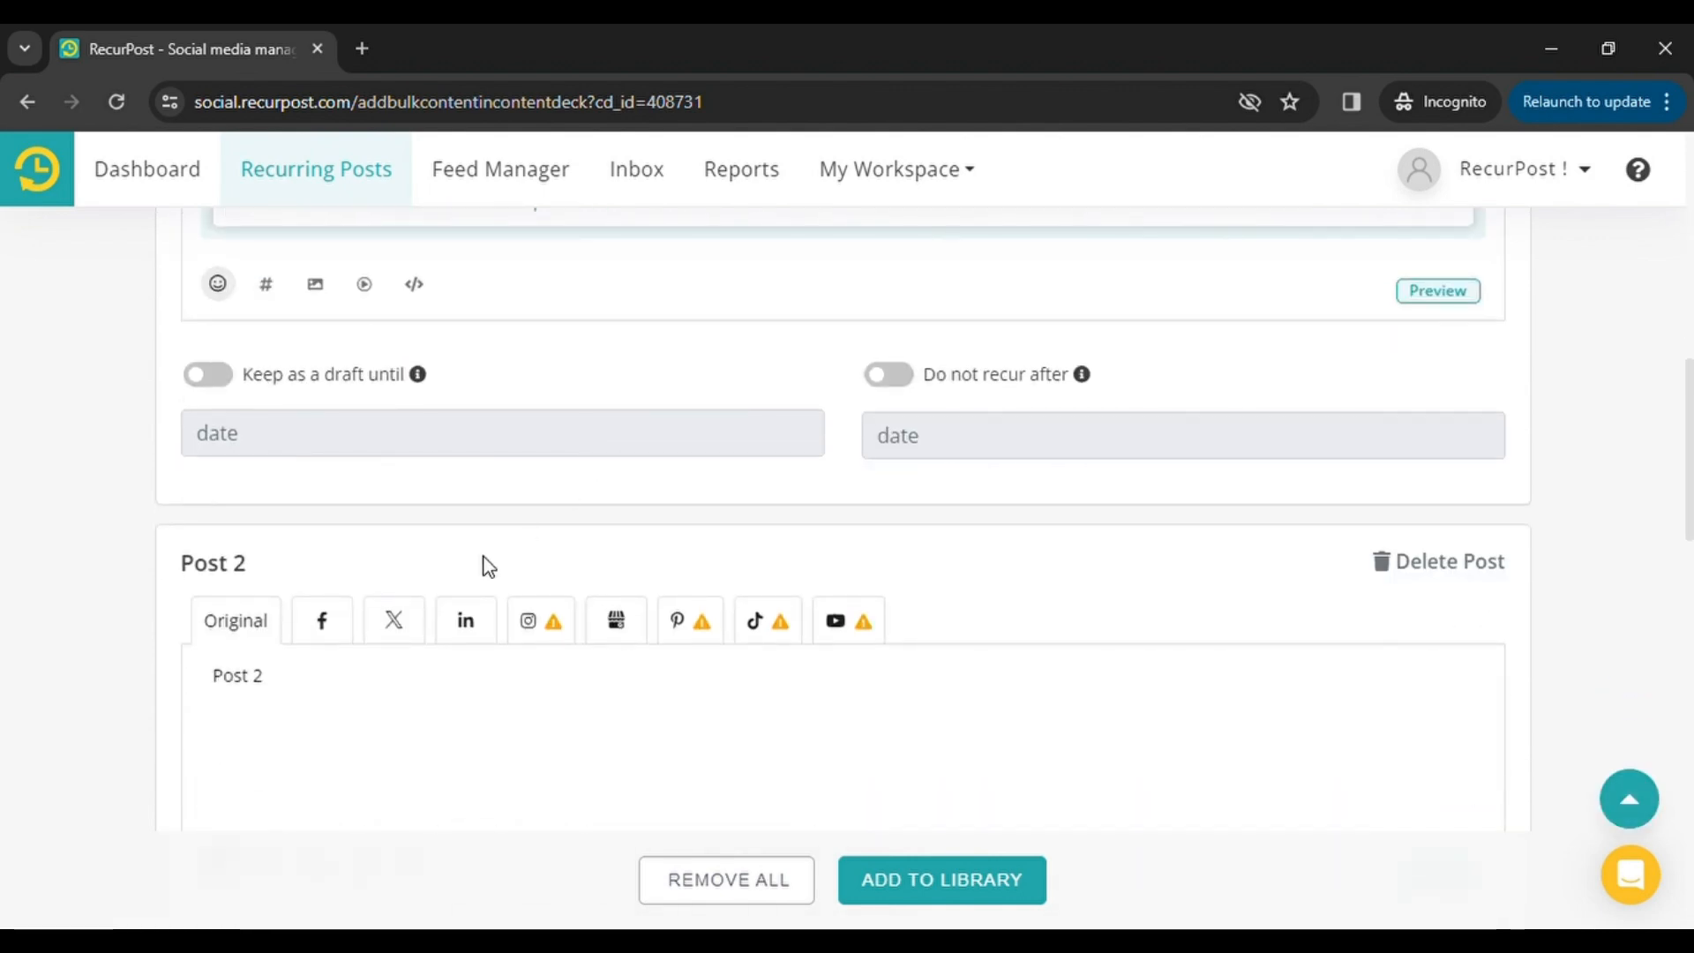
{"action": "scroll", "coordinate": [488, 566], "scroll_direction": "down", "scroll_amount": 12}
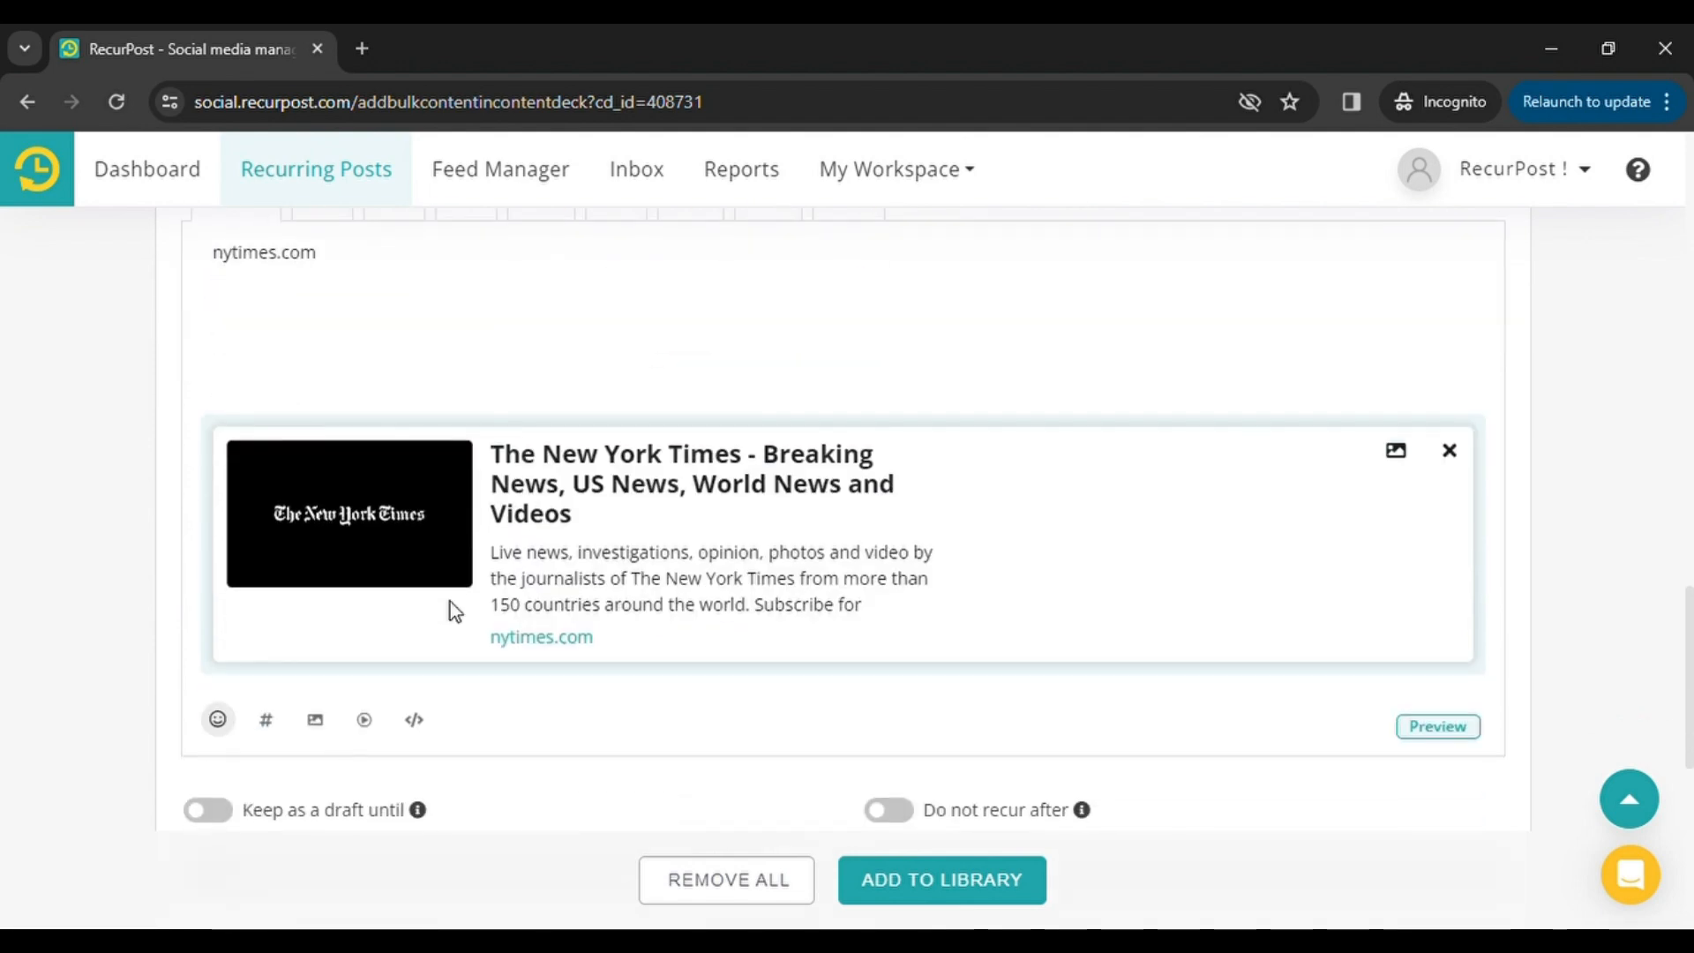
{"action": "scroll", "coordinate": [450, 602], "scroll_direction": "down", "scroll_amount": 8}
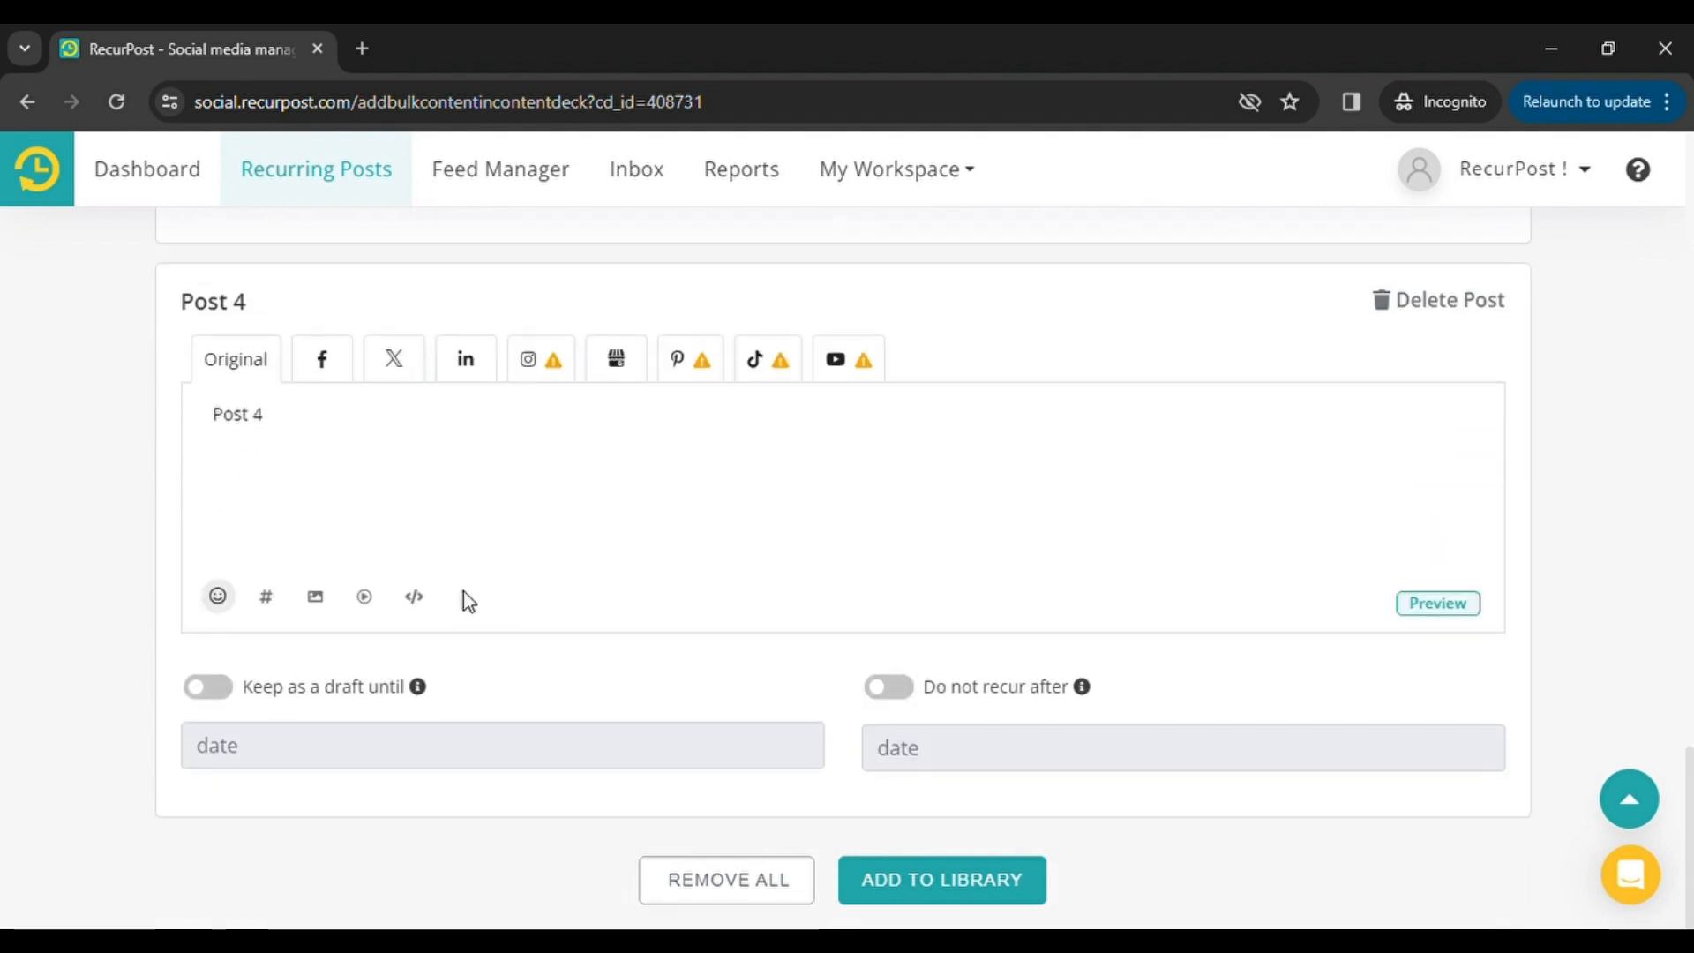
{"action": "scroll", "coordinate": [463, 591], "scroll_direction": "up", "scroll_amount": 20}
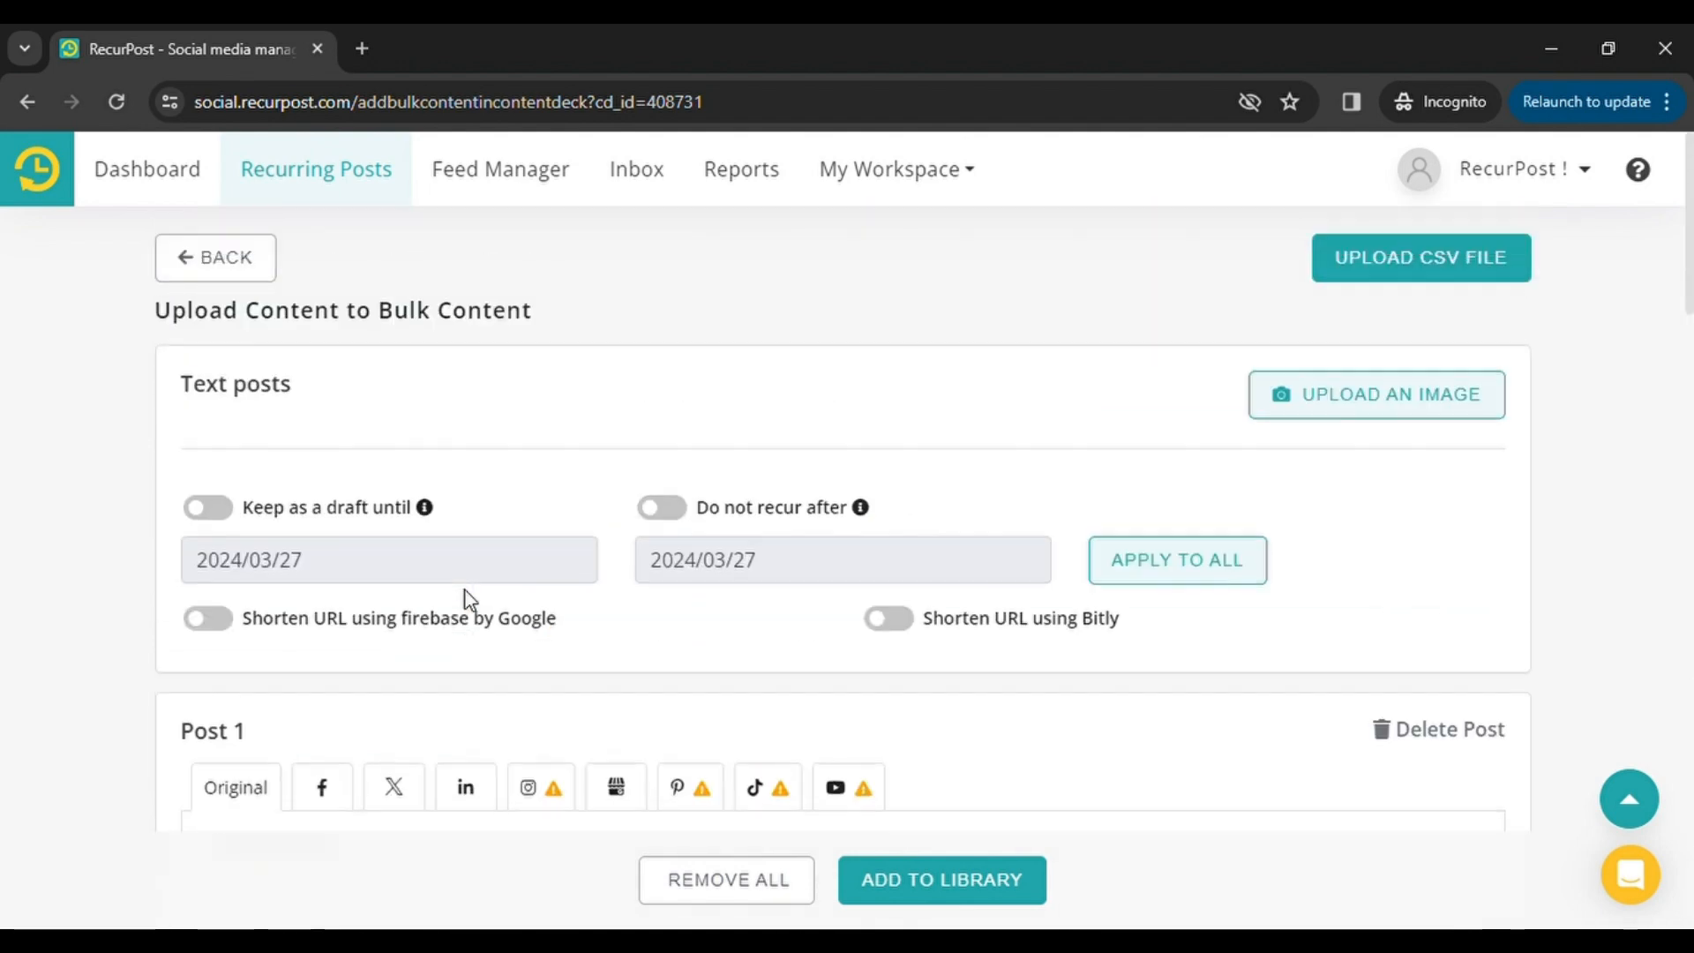
- Add all previewed text posts to the Bulk Content library and check them in its post list
{"action": "left_click", "coordinate": [942, 882]}
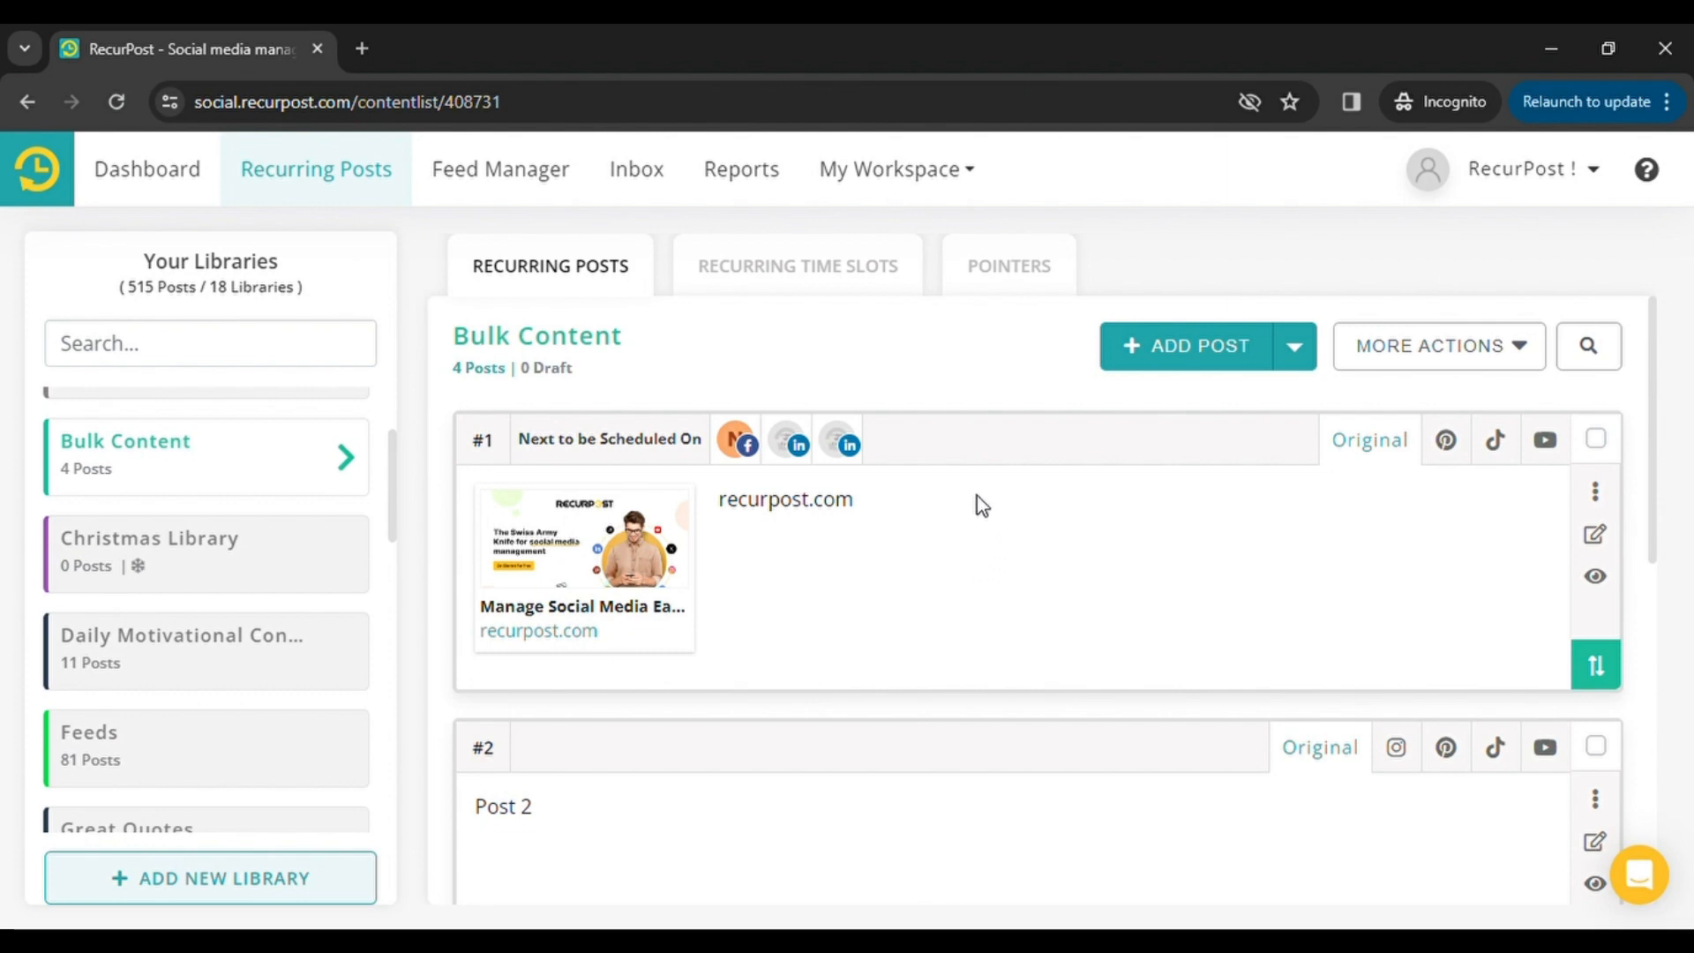
{"action": "scroll", "coordinate": [977, 495], "scroll_direction": "down", "scroll_amount": 5}
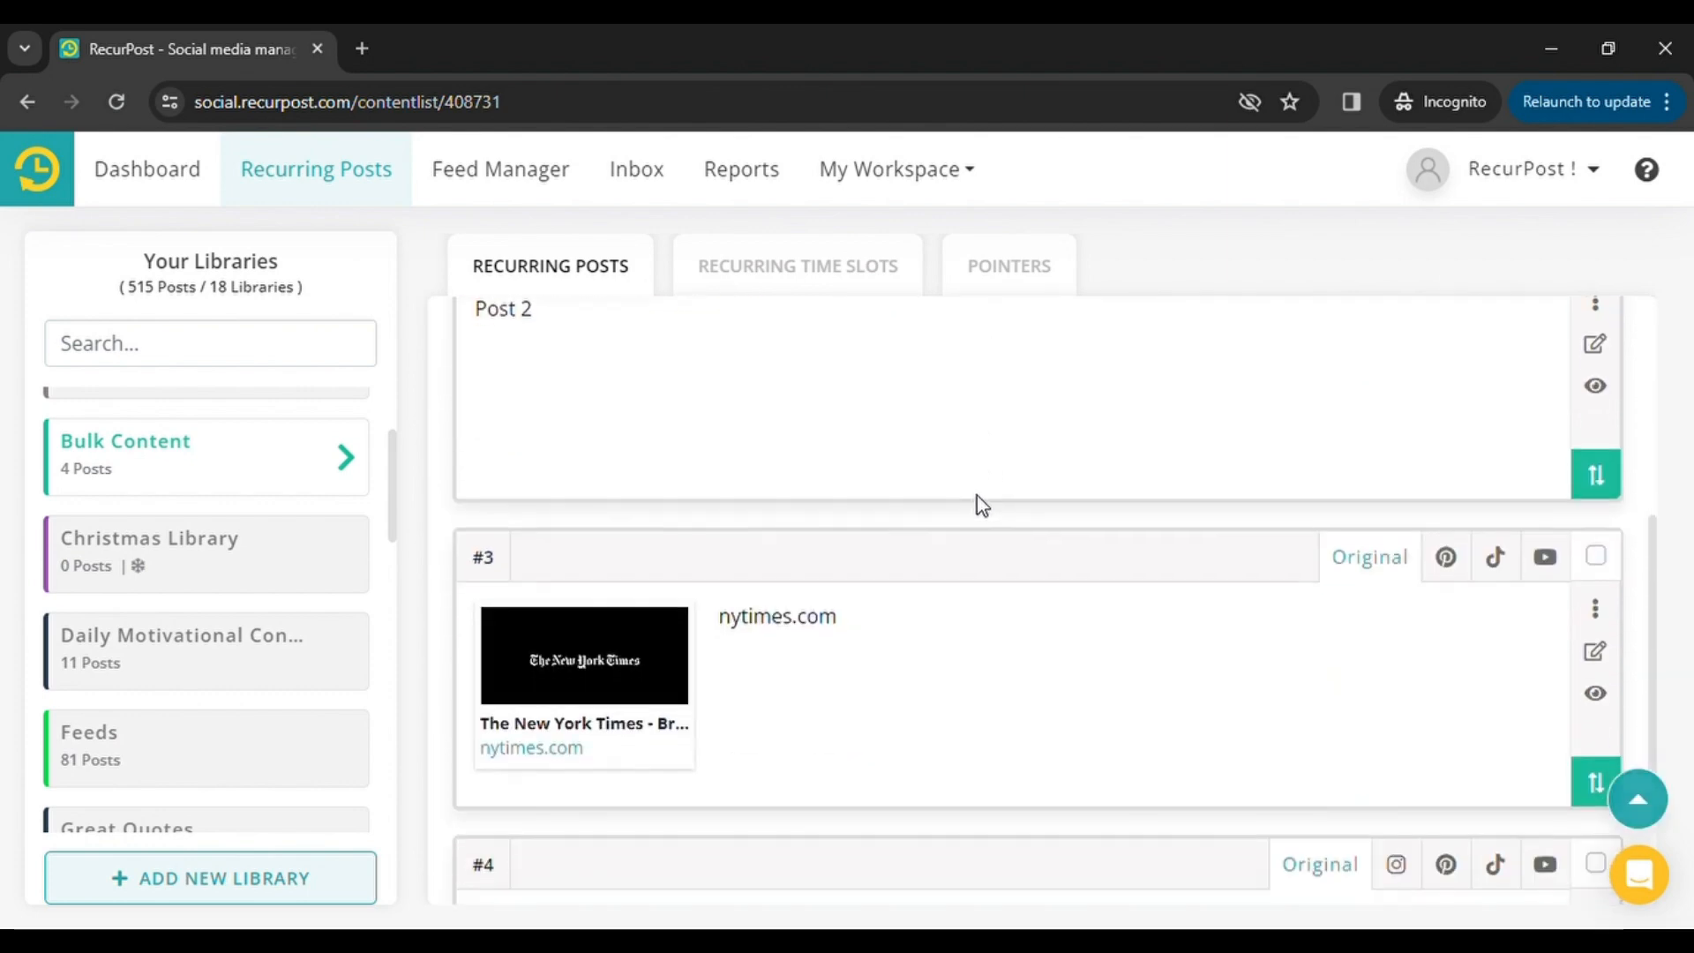
{"action": "scroll", "coordinate": [976, 495], "scroll_direction": "down", "scroll_amount": 3}
{"action": "scroll", "coordinate": [977, 495], "scroll_direction": "up", "scroll_amount": 10}
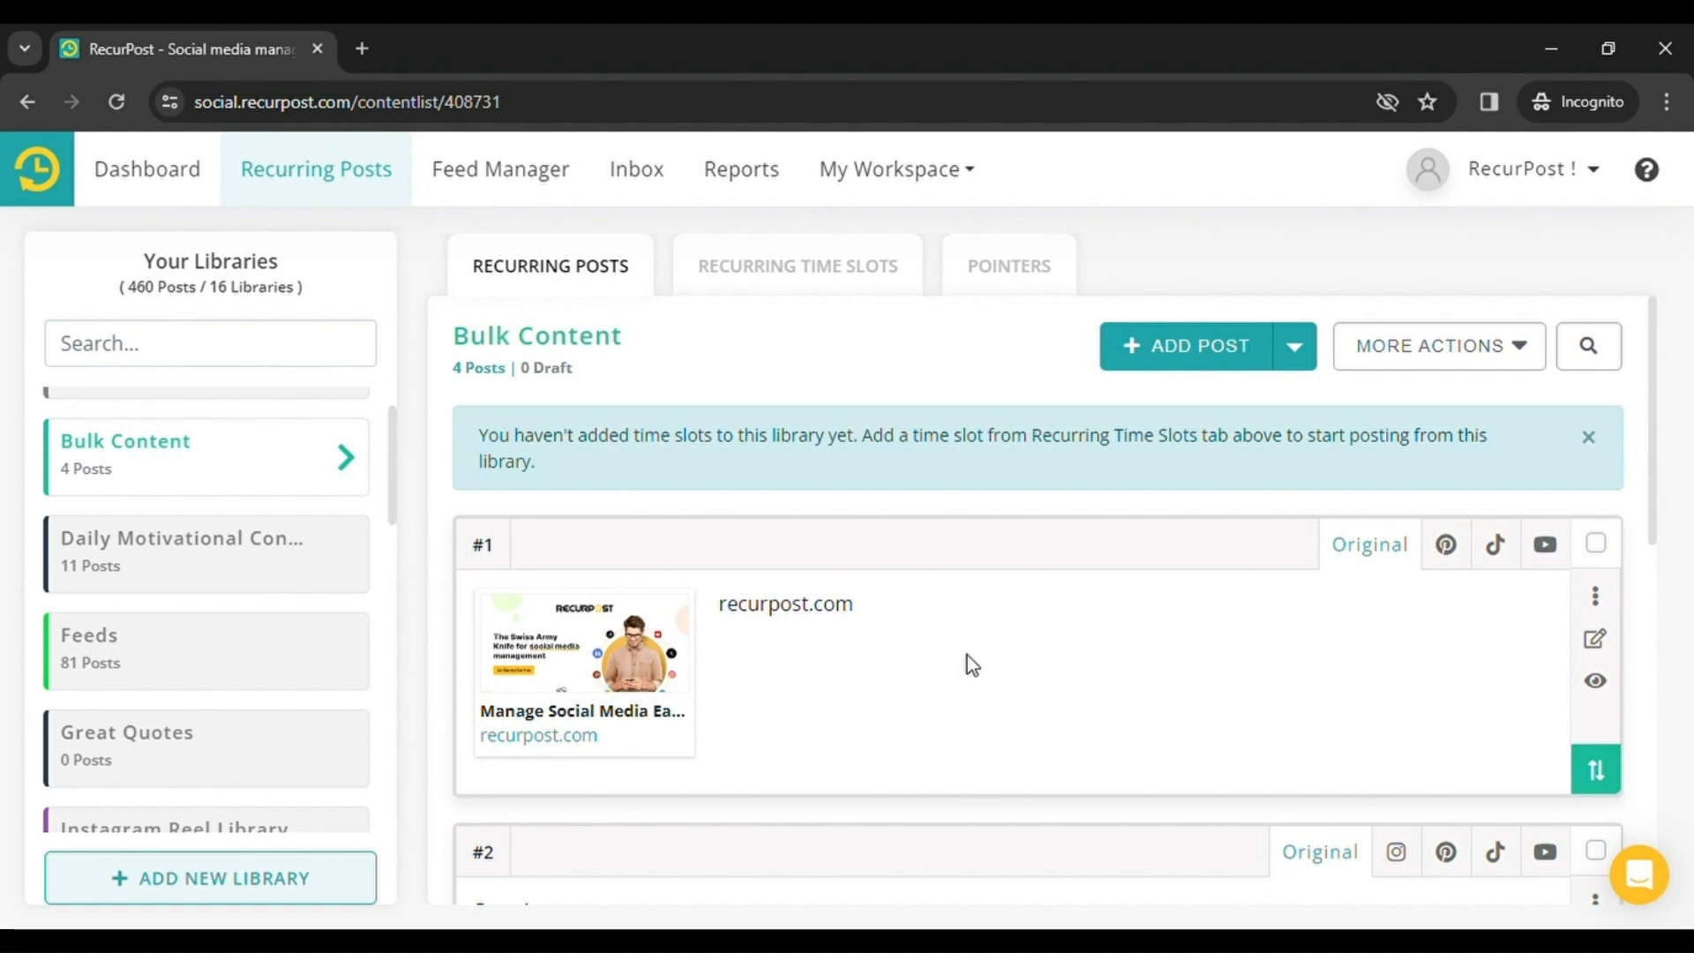
- Start another bulk addition to the Bulk Content library and upload four images as media posts
{"action": "left_click", "coordinate": [1296, 346]}
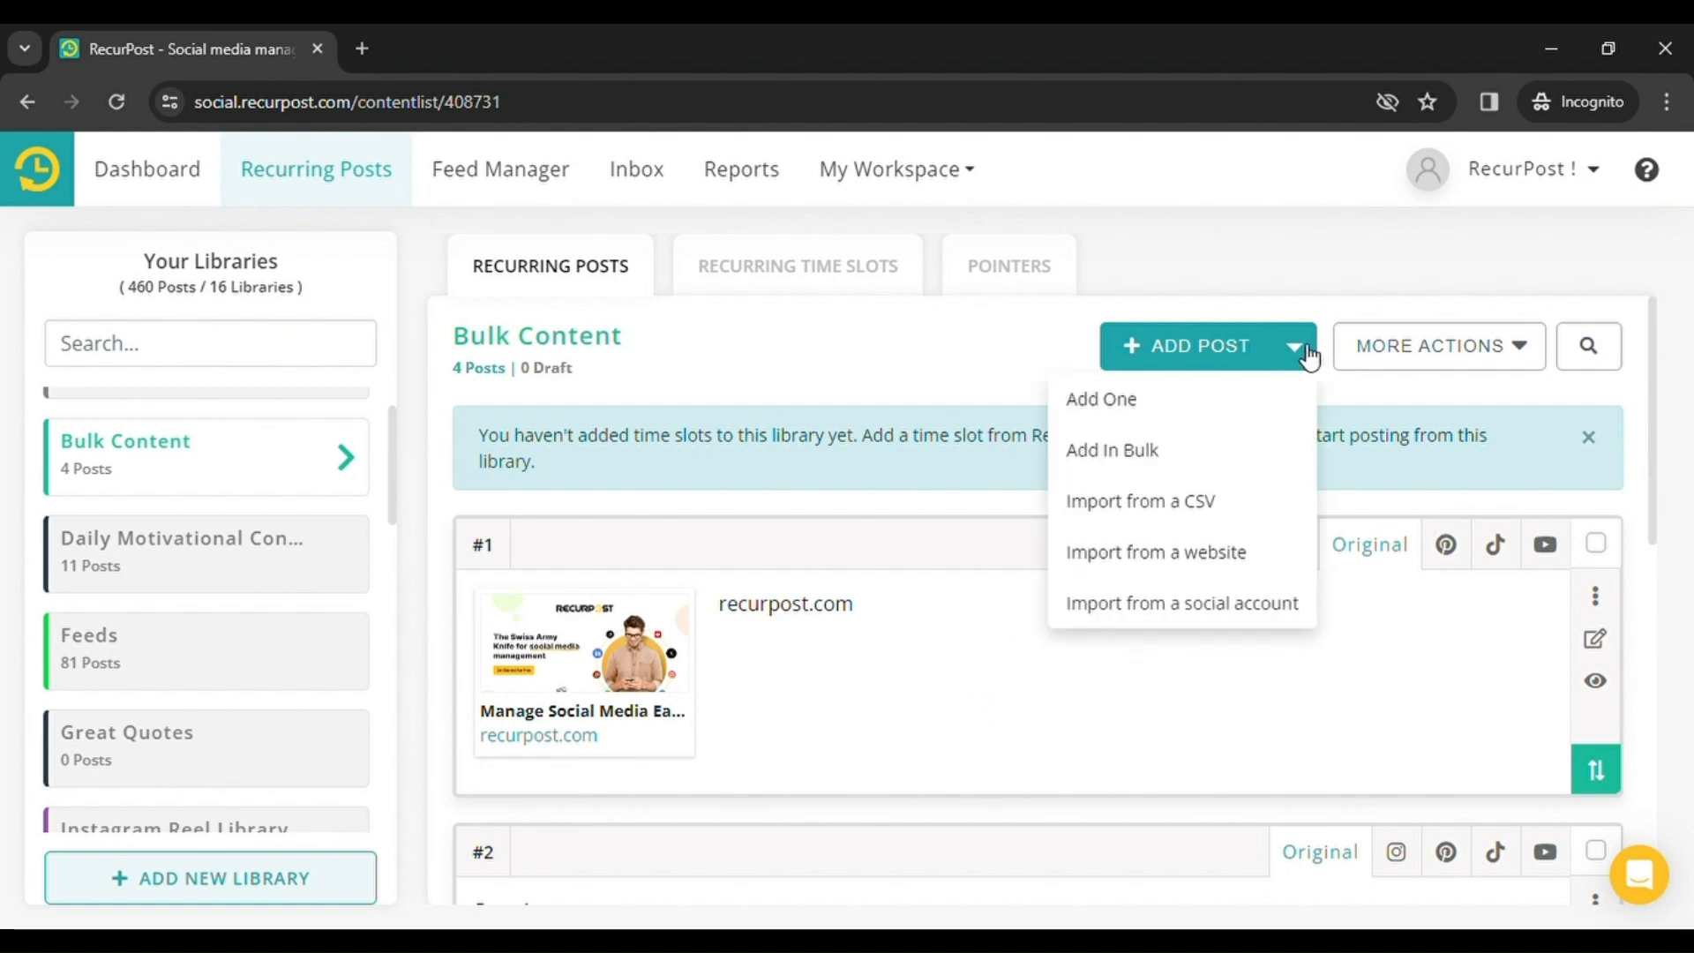
{"action": "left_click", "coordinate": [1161, 452]}
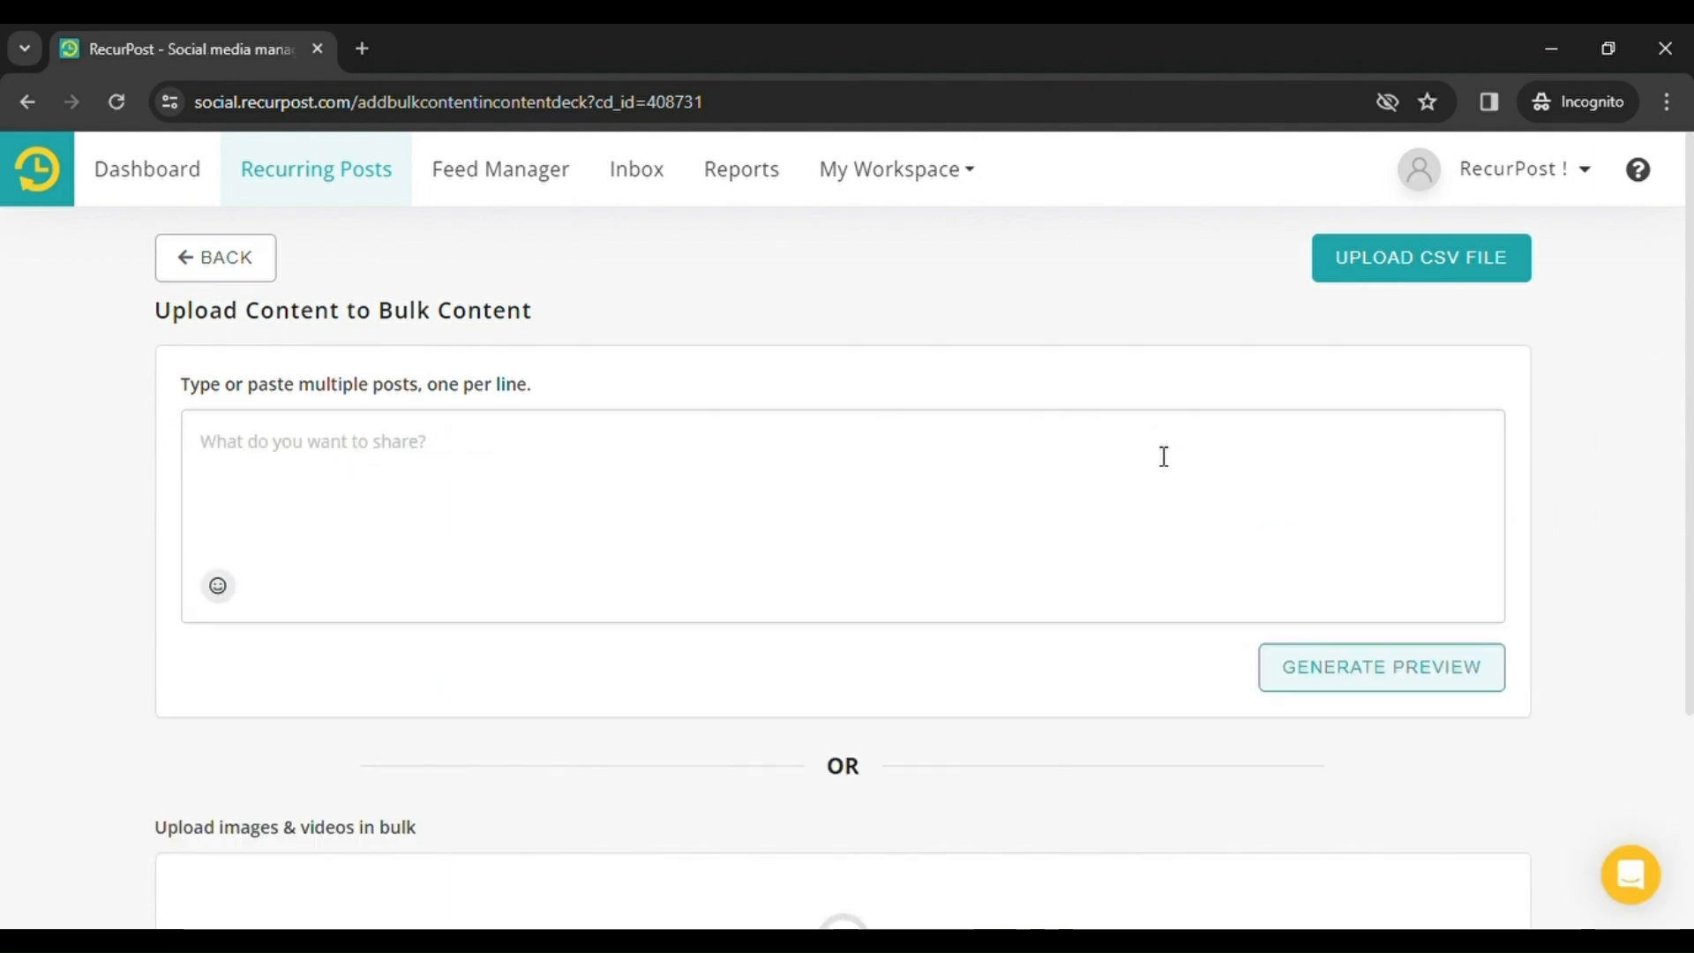
{"action": "scroll", "coordinate": [1164, 456], "scroll_direction": "down", "scroll_amount": 3}
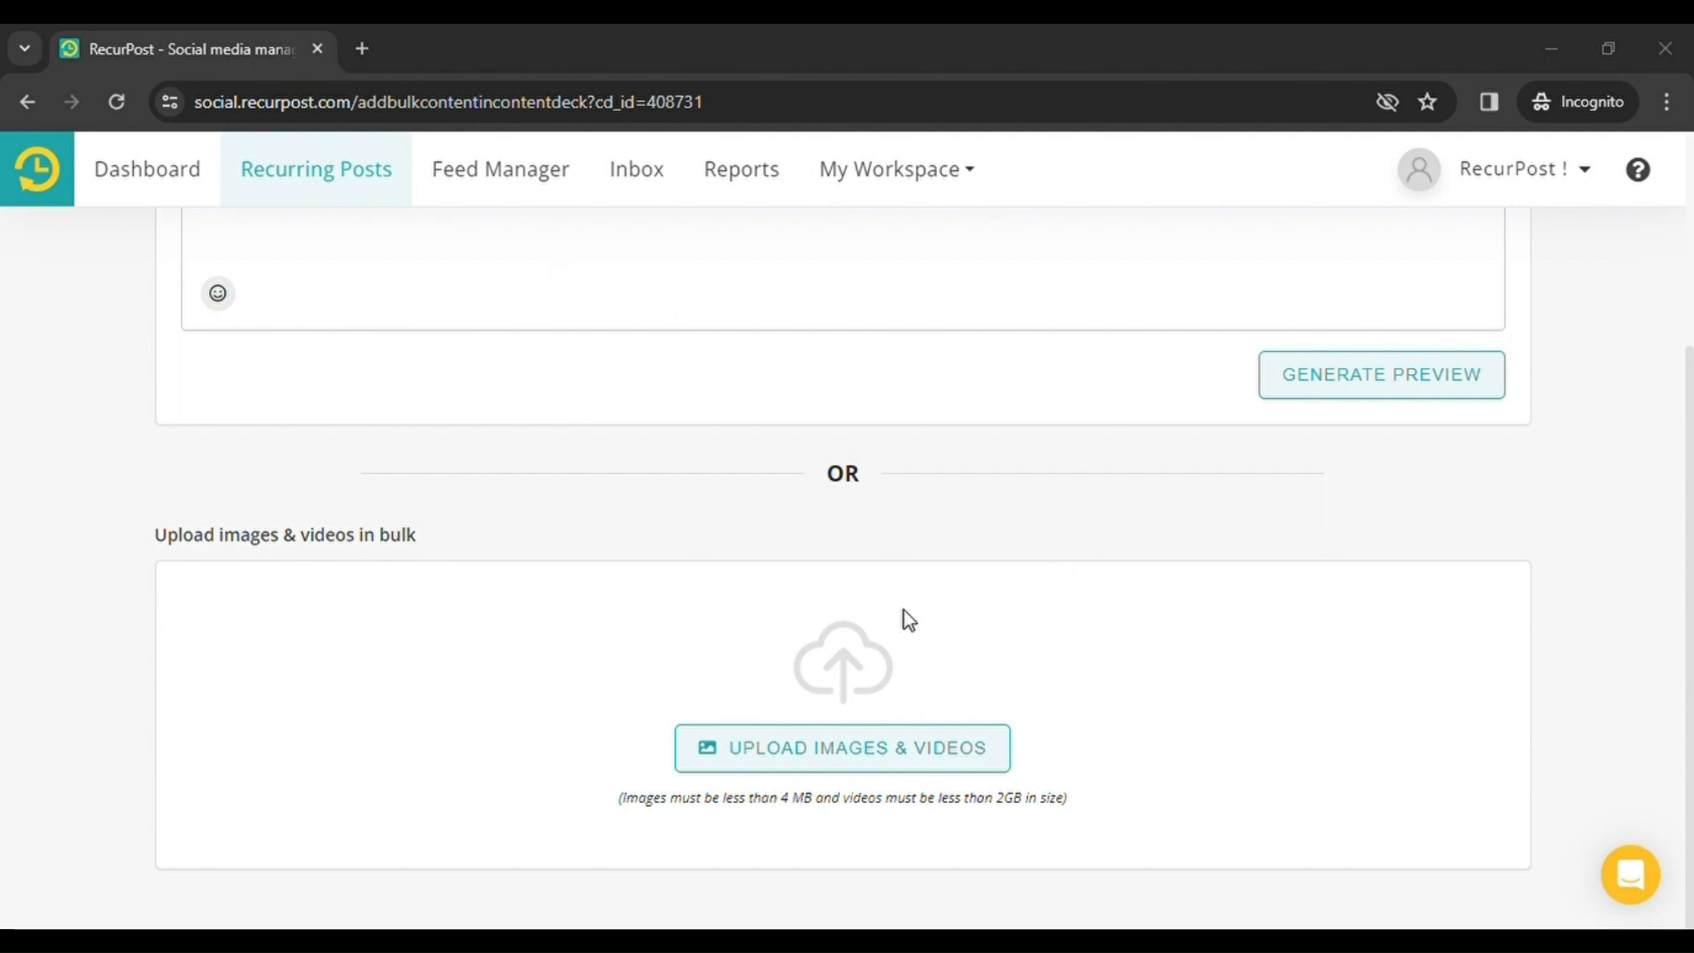
{"action": "left_click", "coordinate": [873, 621]}
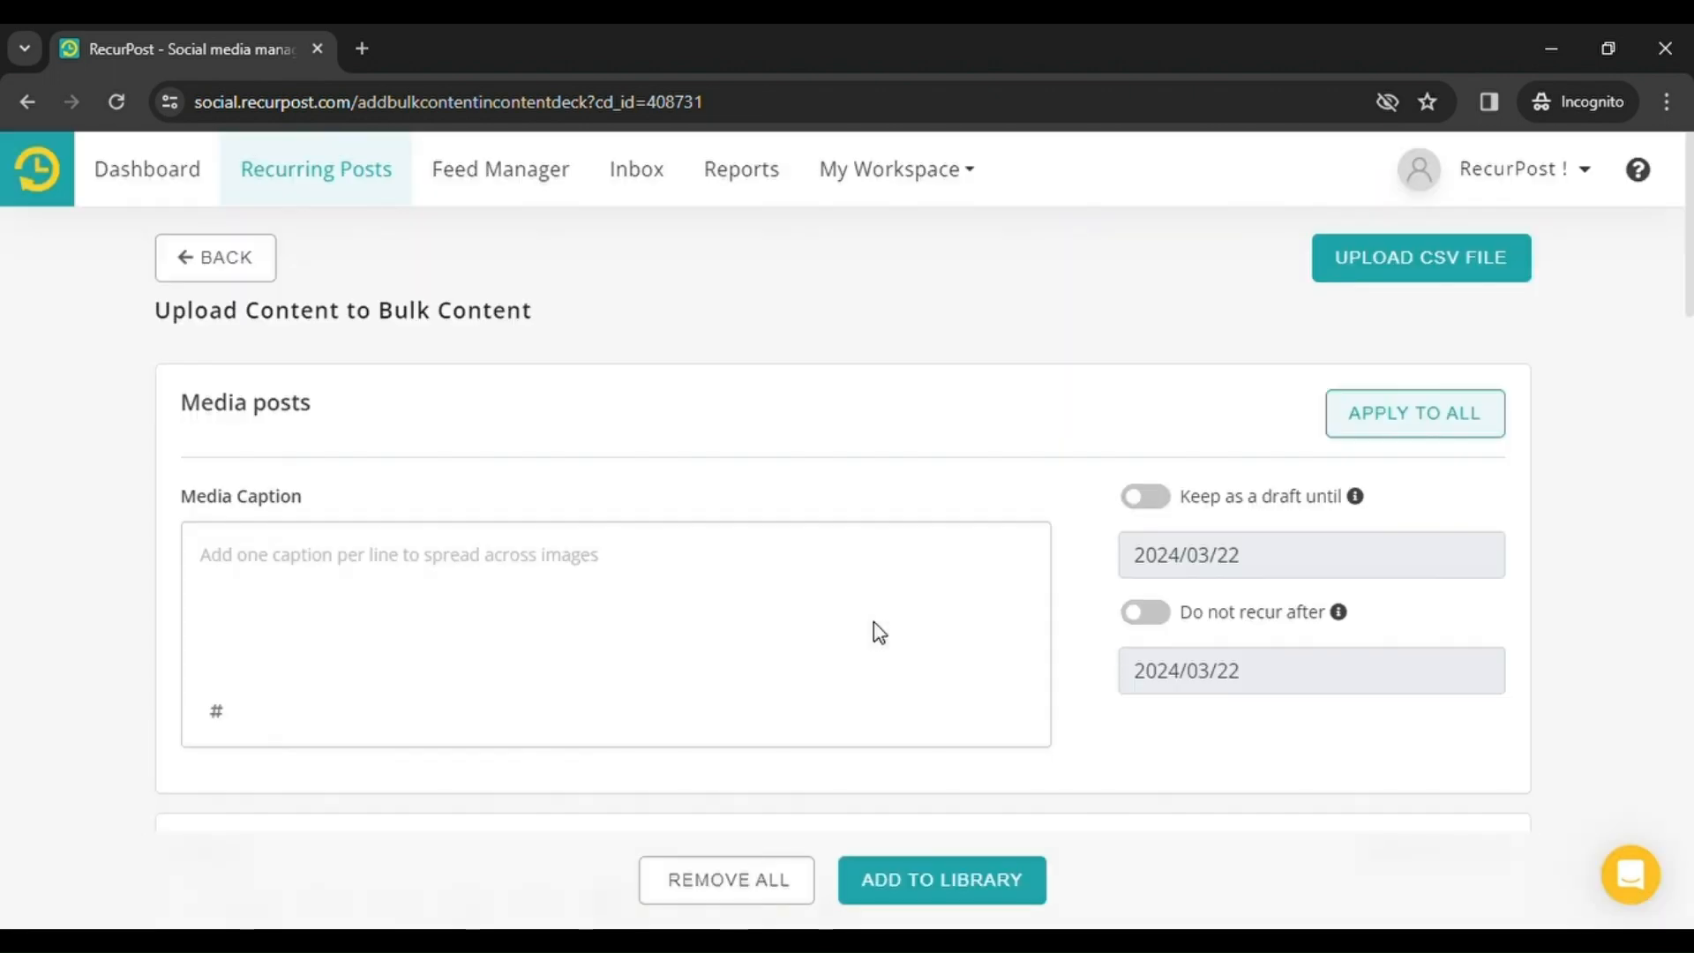
- Review the generated media posts, checking each post's image, caption field and date options along with the shared caption settings
{"action": "scroll", "coordinate": [879, 632], "scroll_direction": "down", "scroll_amount": 5}
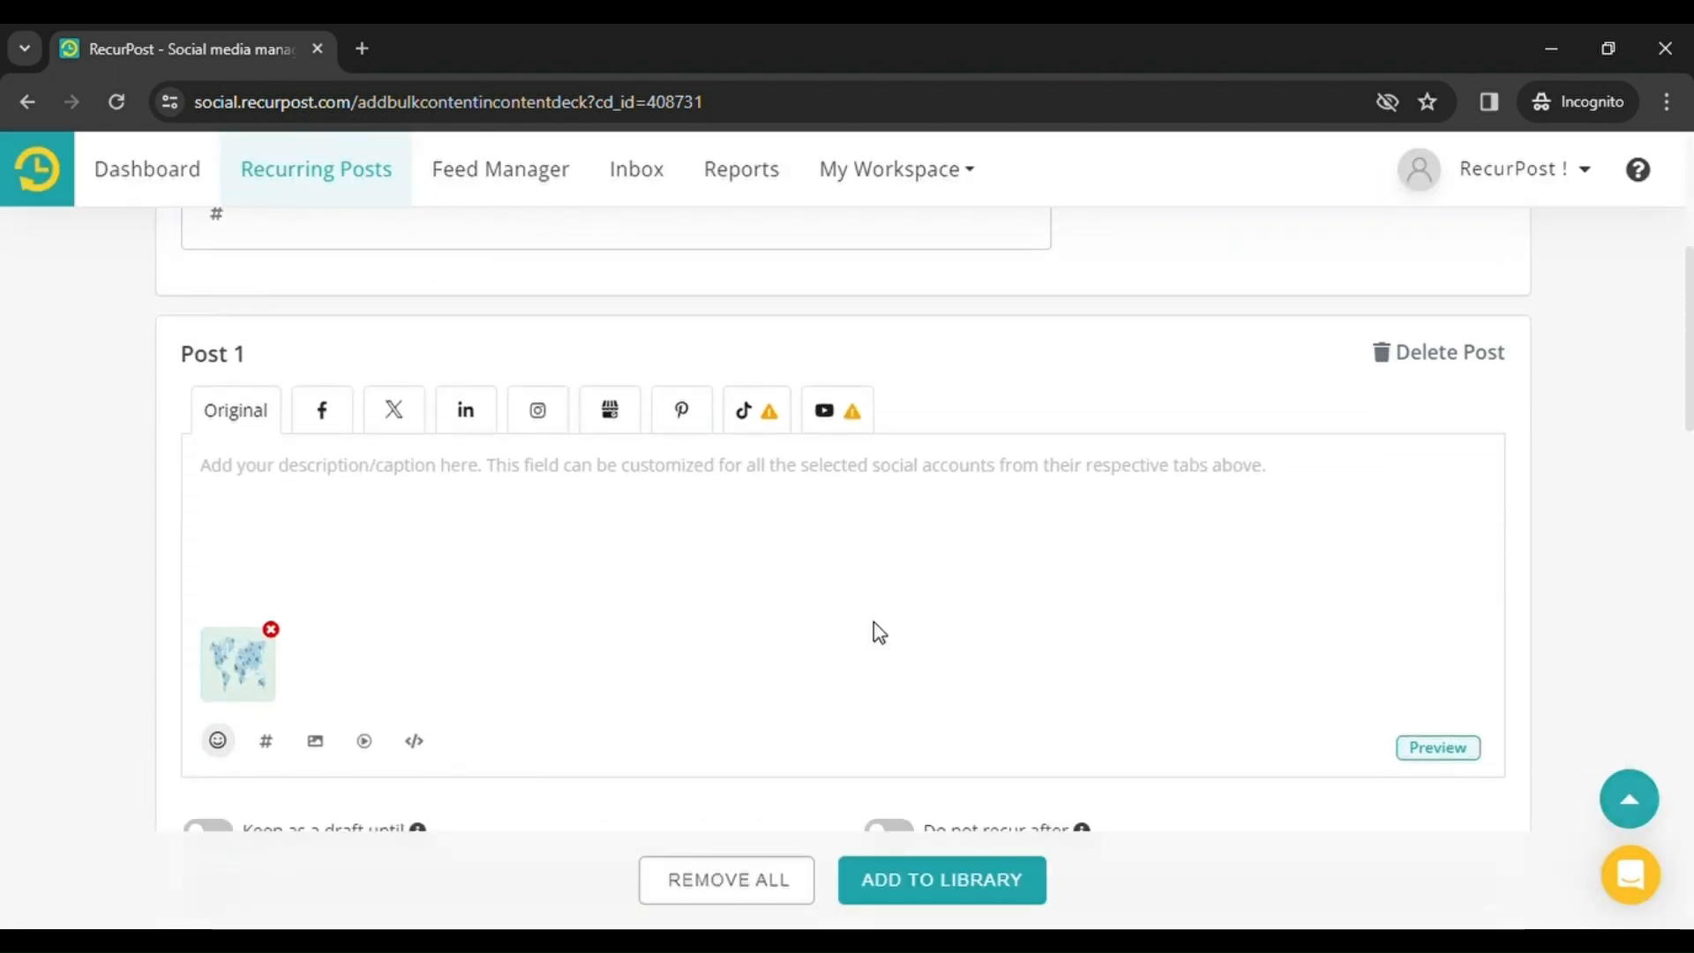
{"action": "scroll", "coordinate": [880, 633], "scroll_direction": "down", "scroll_amount": 3}
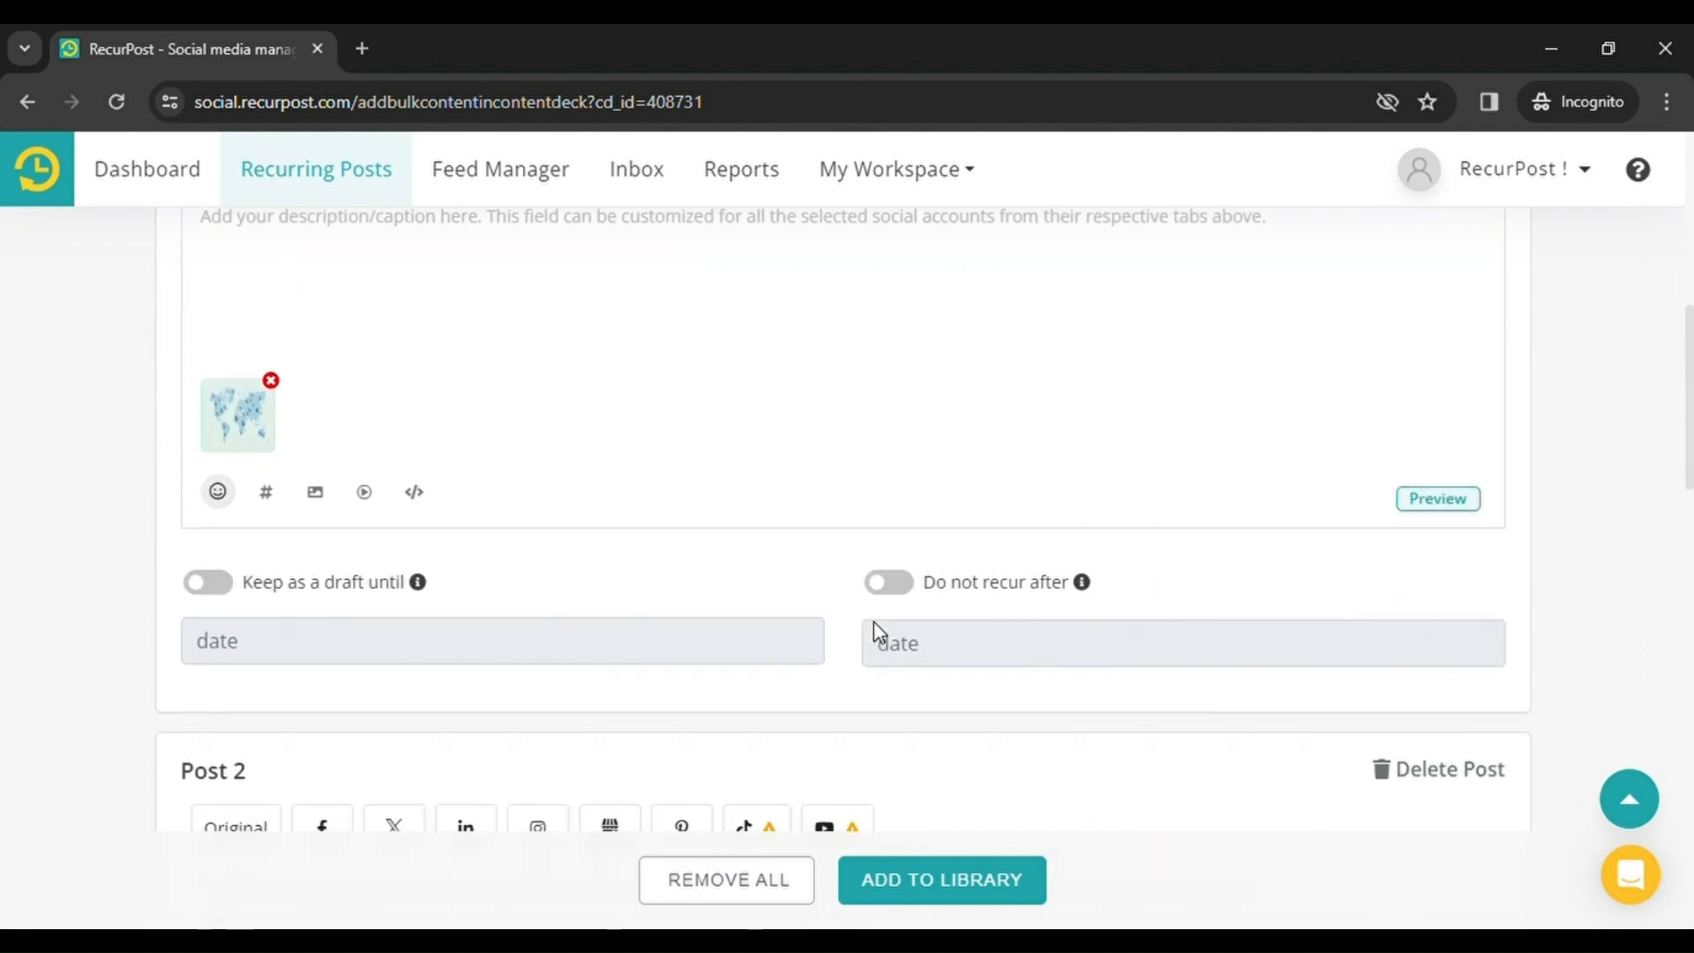
{"action": "scroll", "coordinate": [880, 632], "scroll_direction": "down", "scroll_amount": 9}
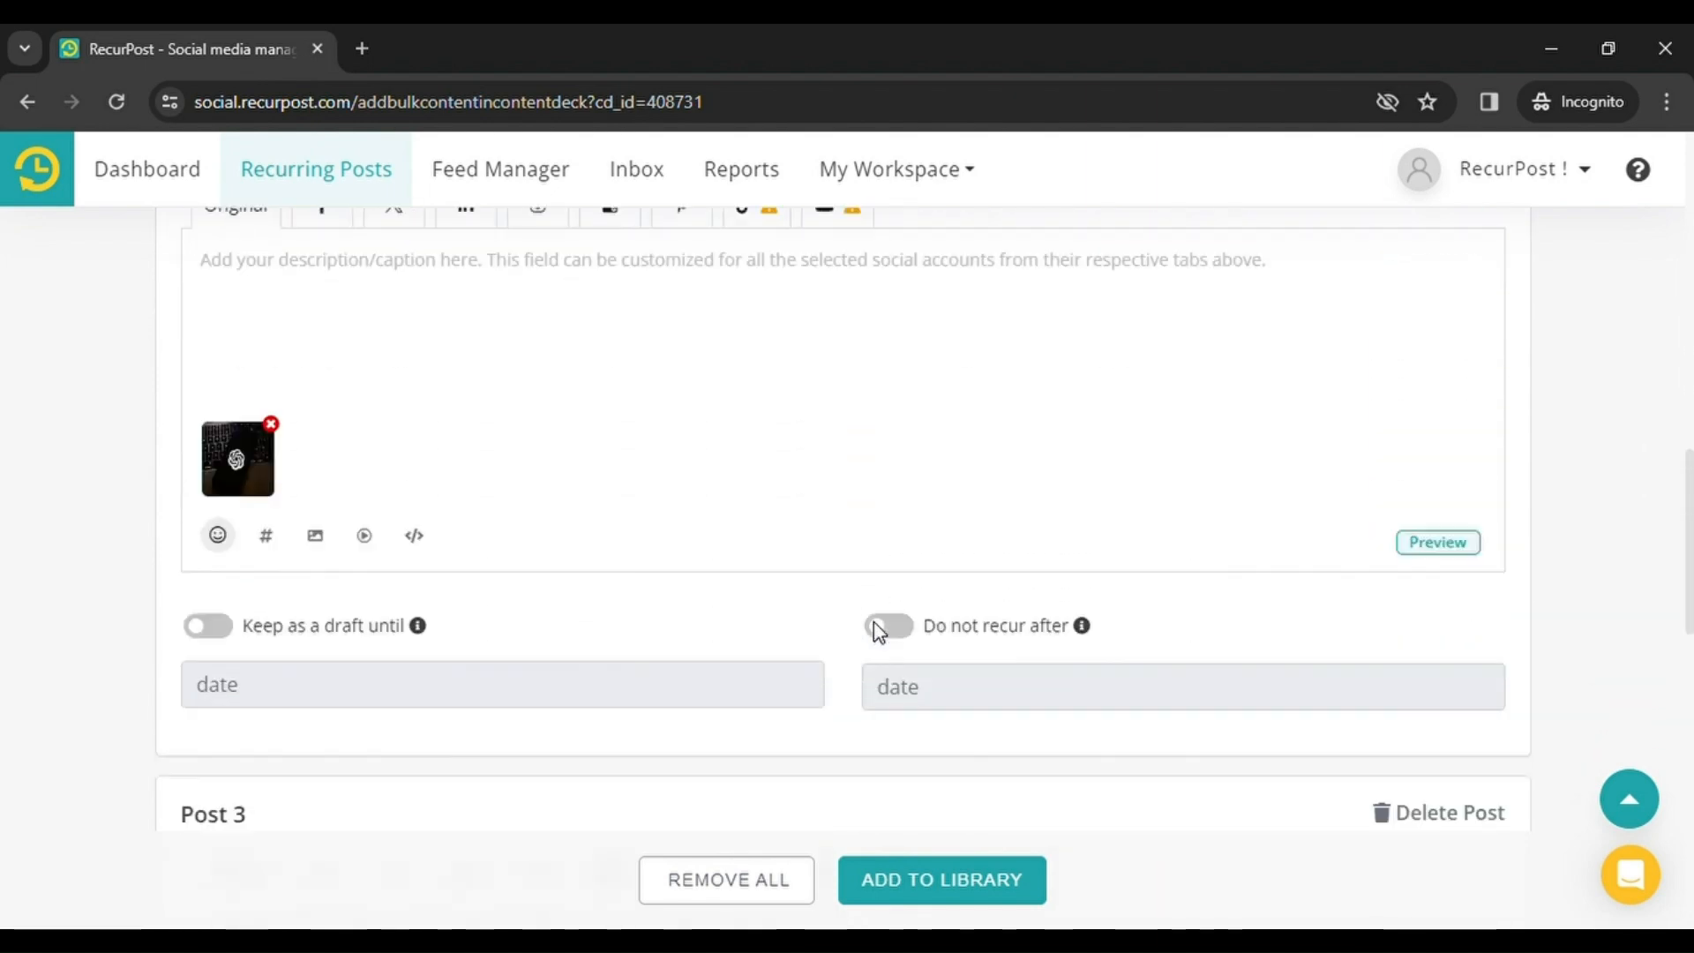
{"action": "scroll", "coordinate": [879, 633], "scroll_direction": "down", "scroll_amount": 13}
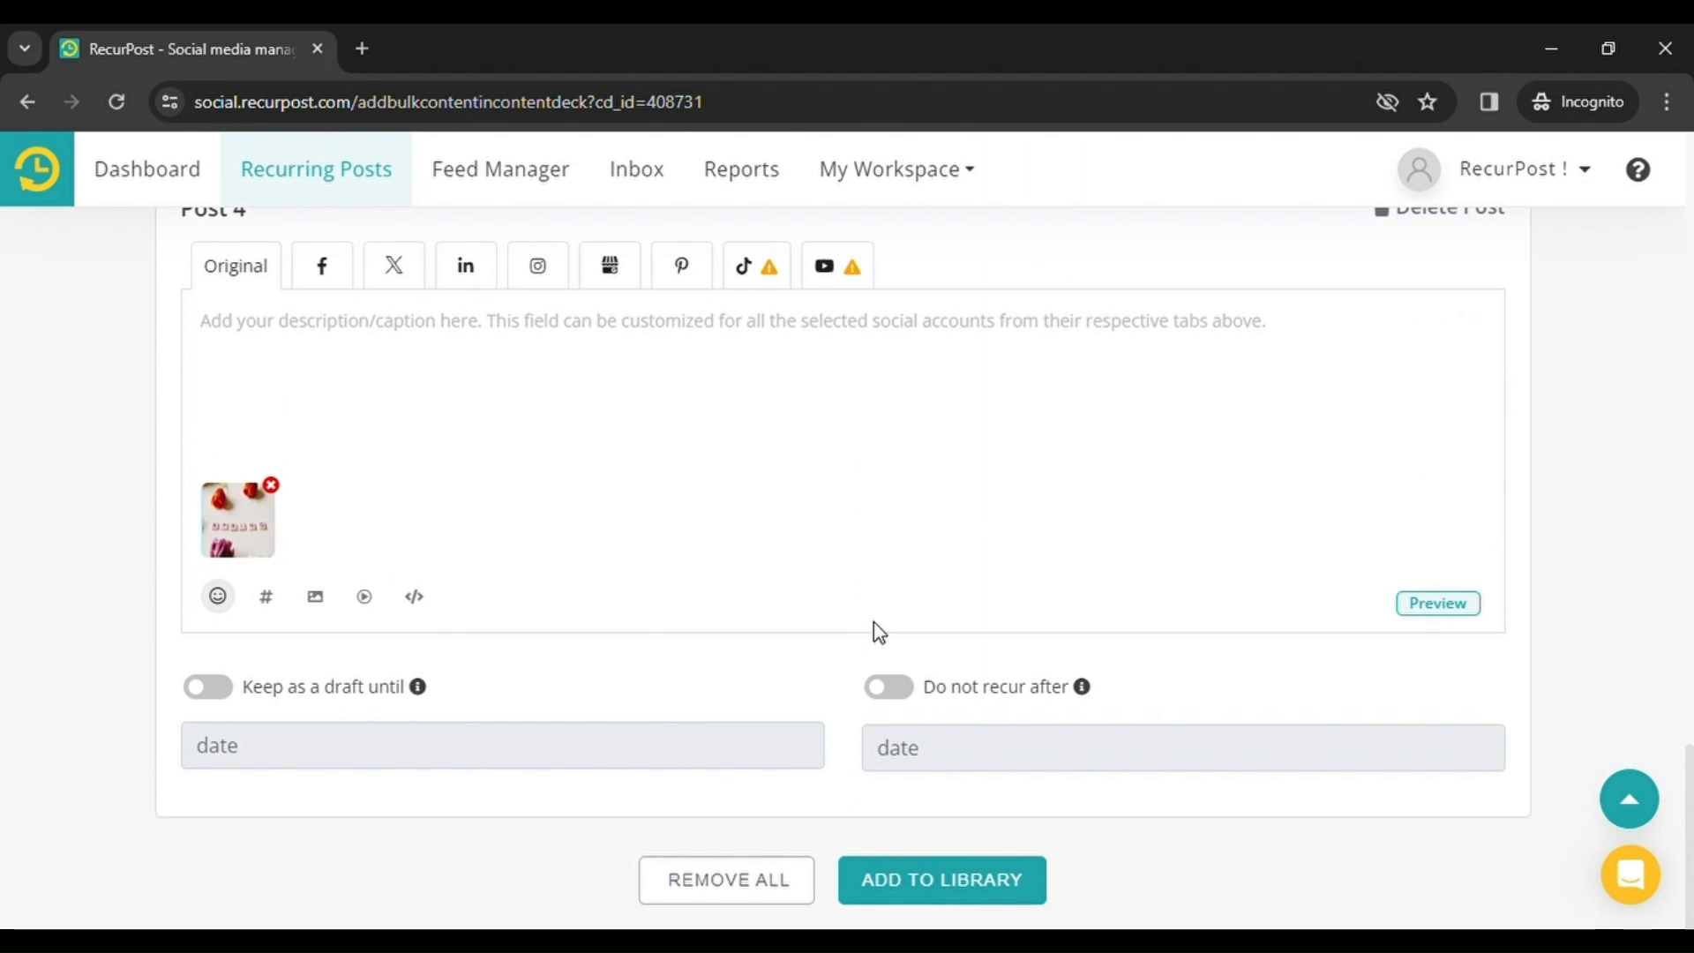
{"action": "scroll", "coordinate": [880, 632], "scroll_direction": "up", "scroll_amount": 3}
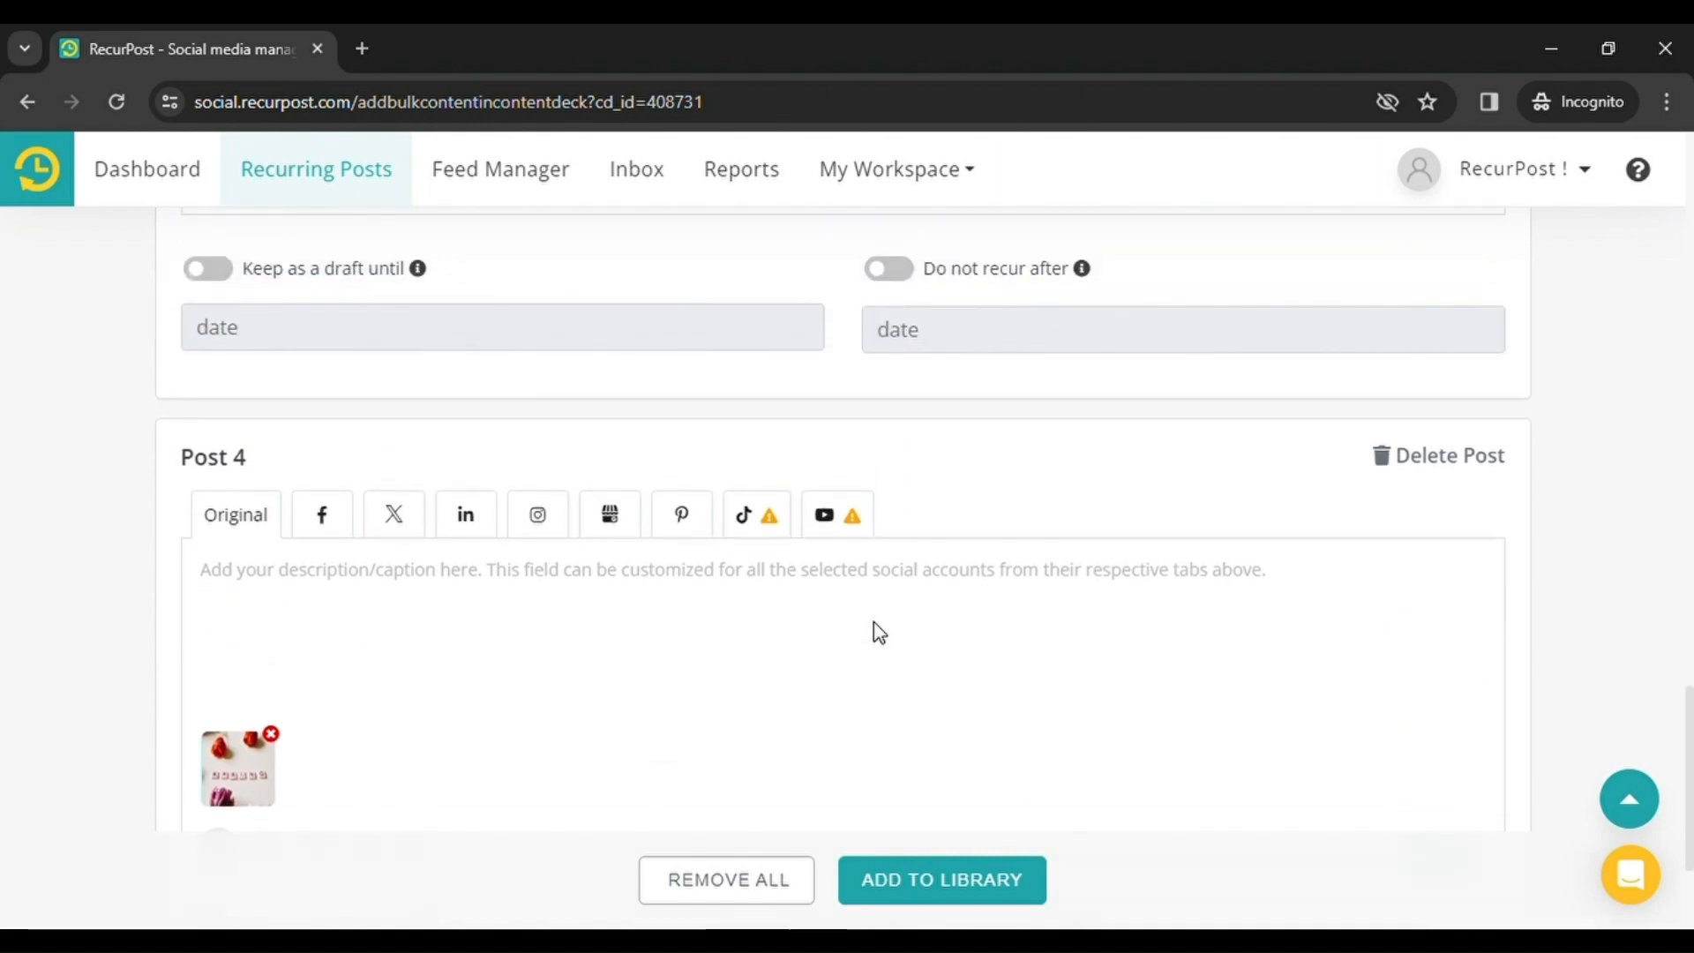
{"action": "scroll", "coordinate": [885, 633], "scroll_direction": "up", "scroll_amount": 20}
{"action": "scroll", "coordinate": [886, 633], "scroll_direction": "down", "scroll_amount": 3}
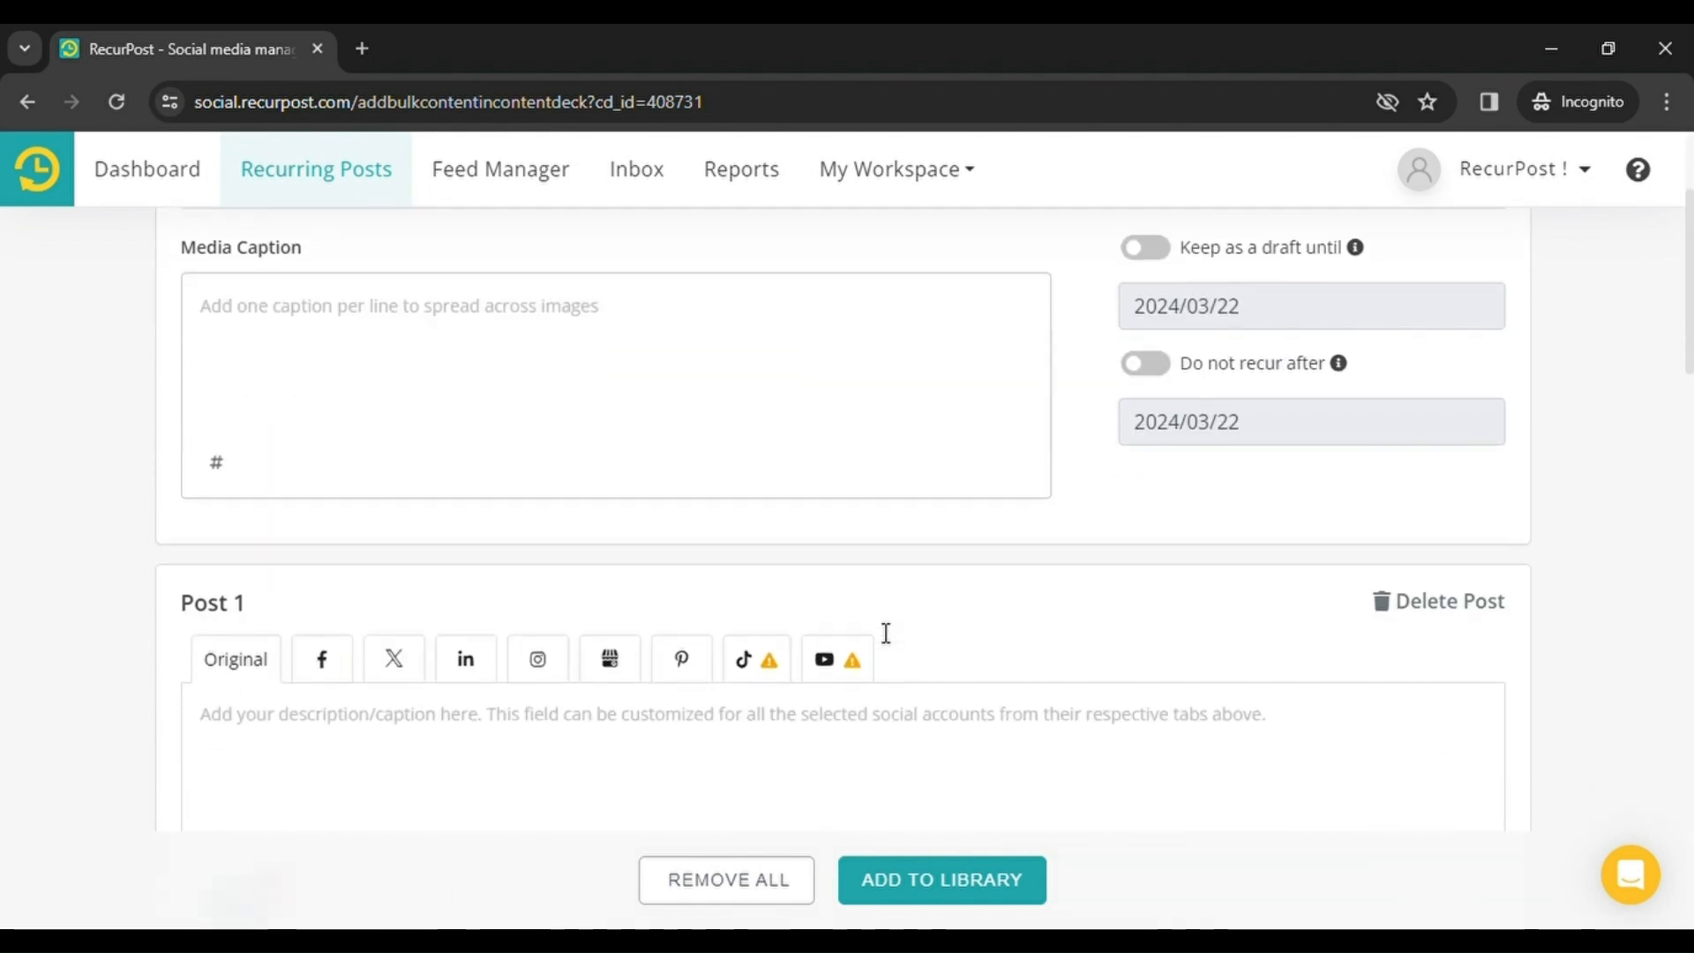
{"action": "scroll", "coordinate": [885, 632], "scroll_direction": "down", "scroll_amount": 15}
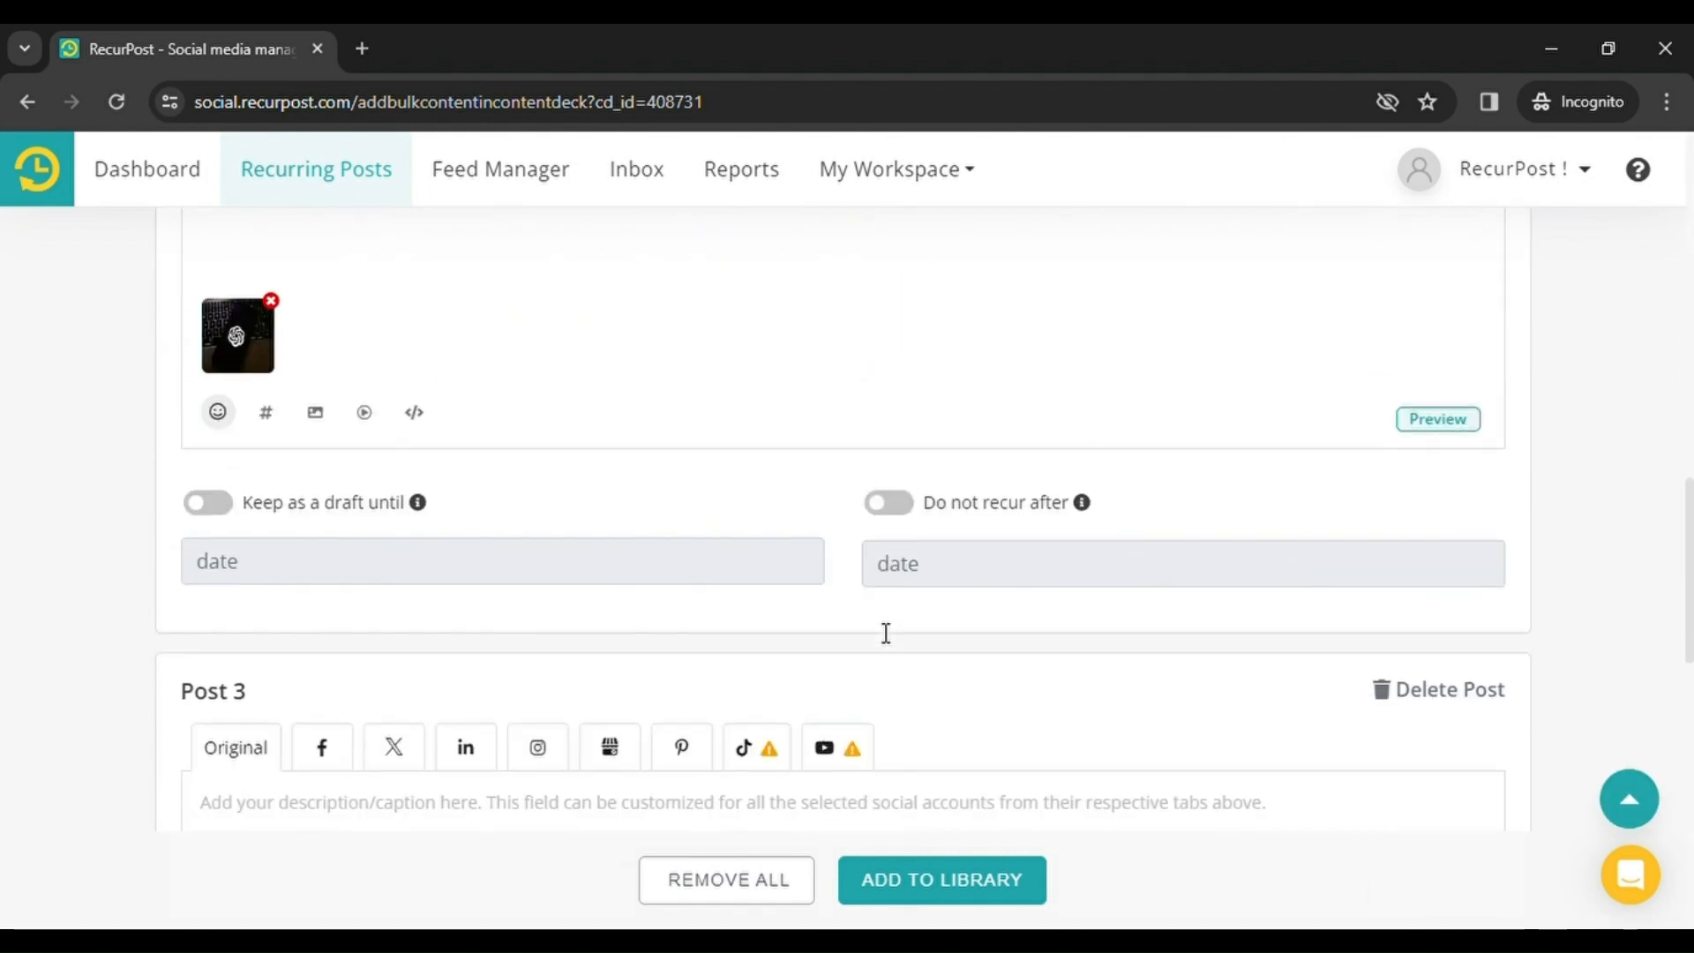
{"action": "scroll", "coordinate": [886, 633], "scroll_direction": "down", "scroll_amount": 4}
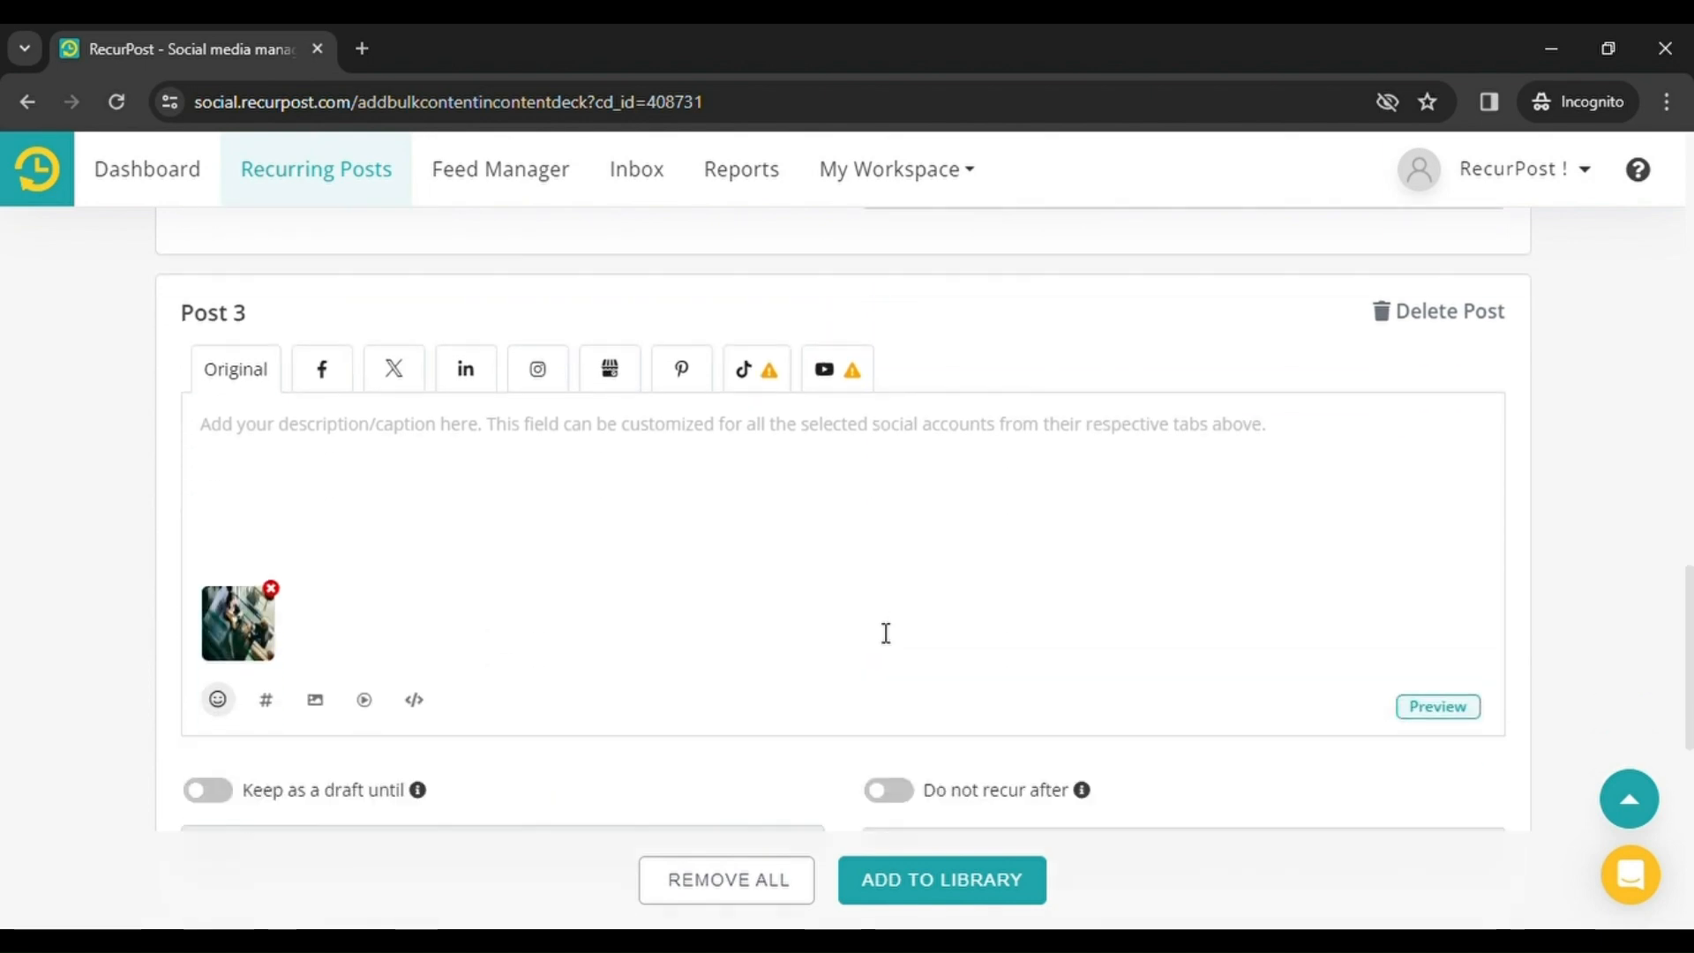
{"action": "scroll", "coordinate": [886, 632], "scroll_direction": "down", "scroll_amount": 1}
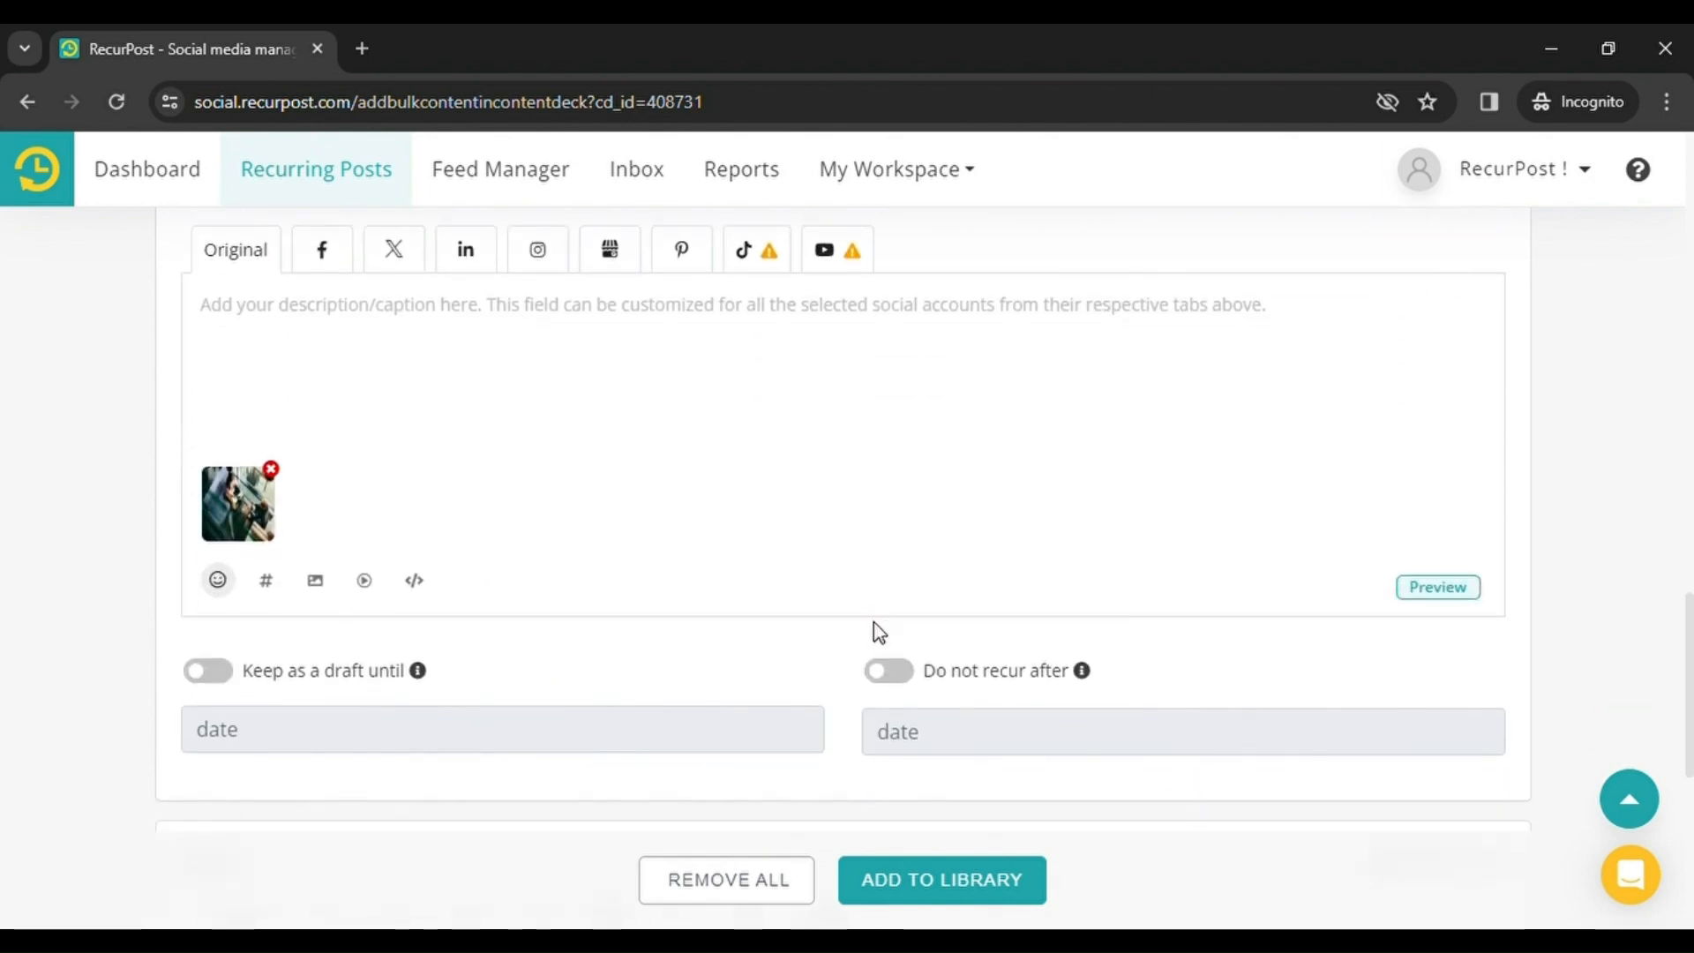
- Enter "Hi, this is a test post." as the shared media caption for the uploaded images
{"action": "scroll", "coordinate": [880, 633], "scroll_direction": "down", "scroll_amount": 5}
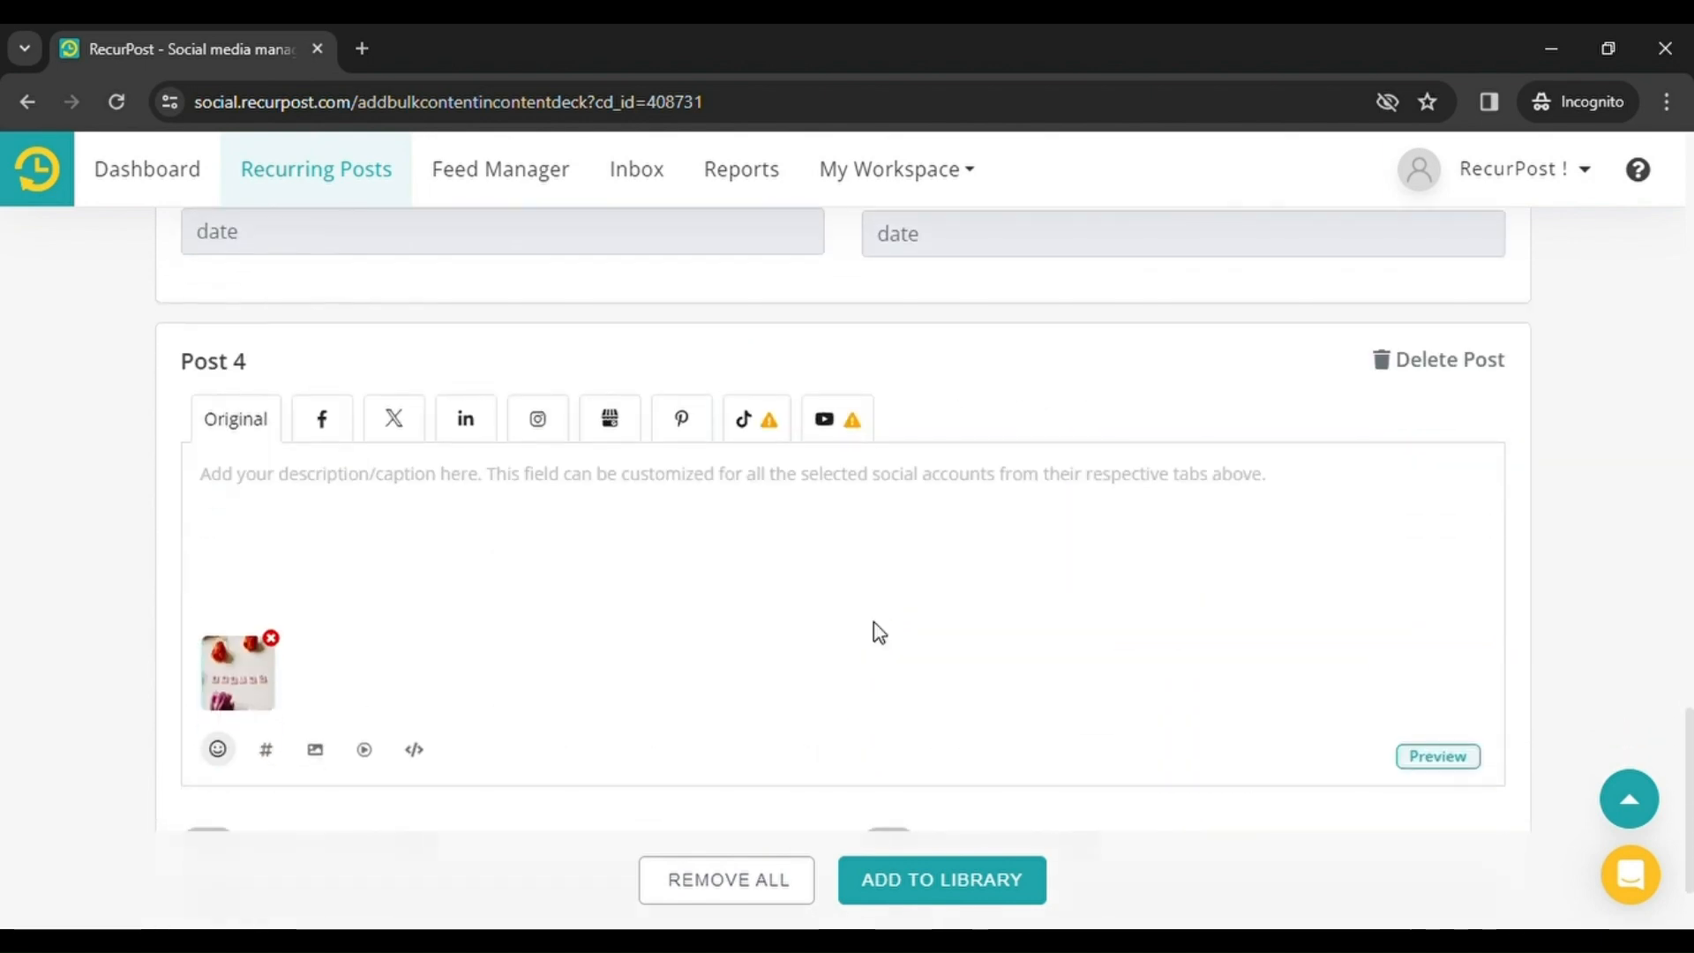
{"action": "scroll", "coordinate": [880, 632], "scroll_direction": "up", "scroll_amount": 12}
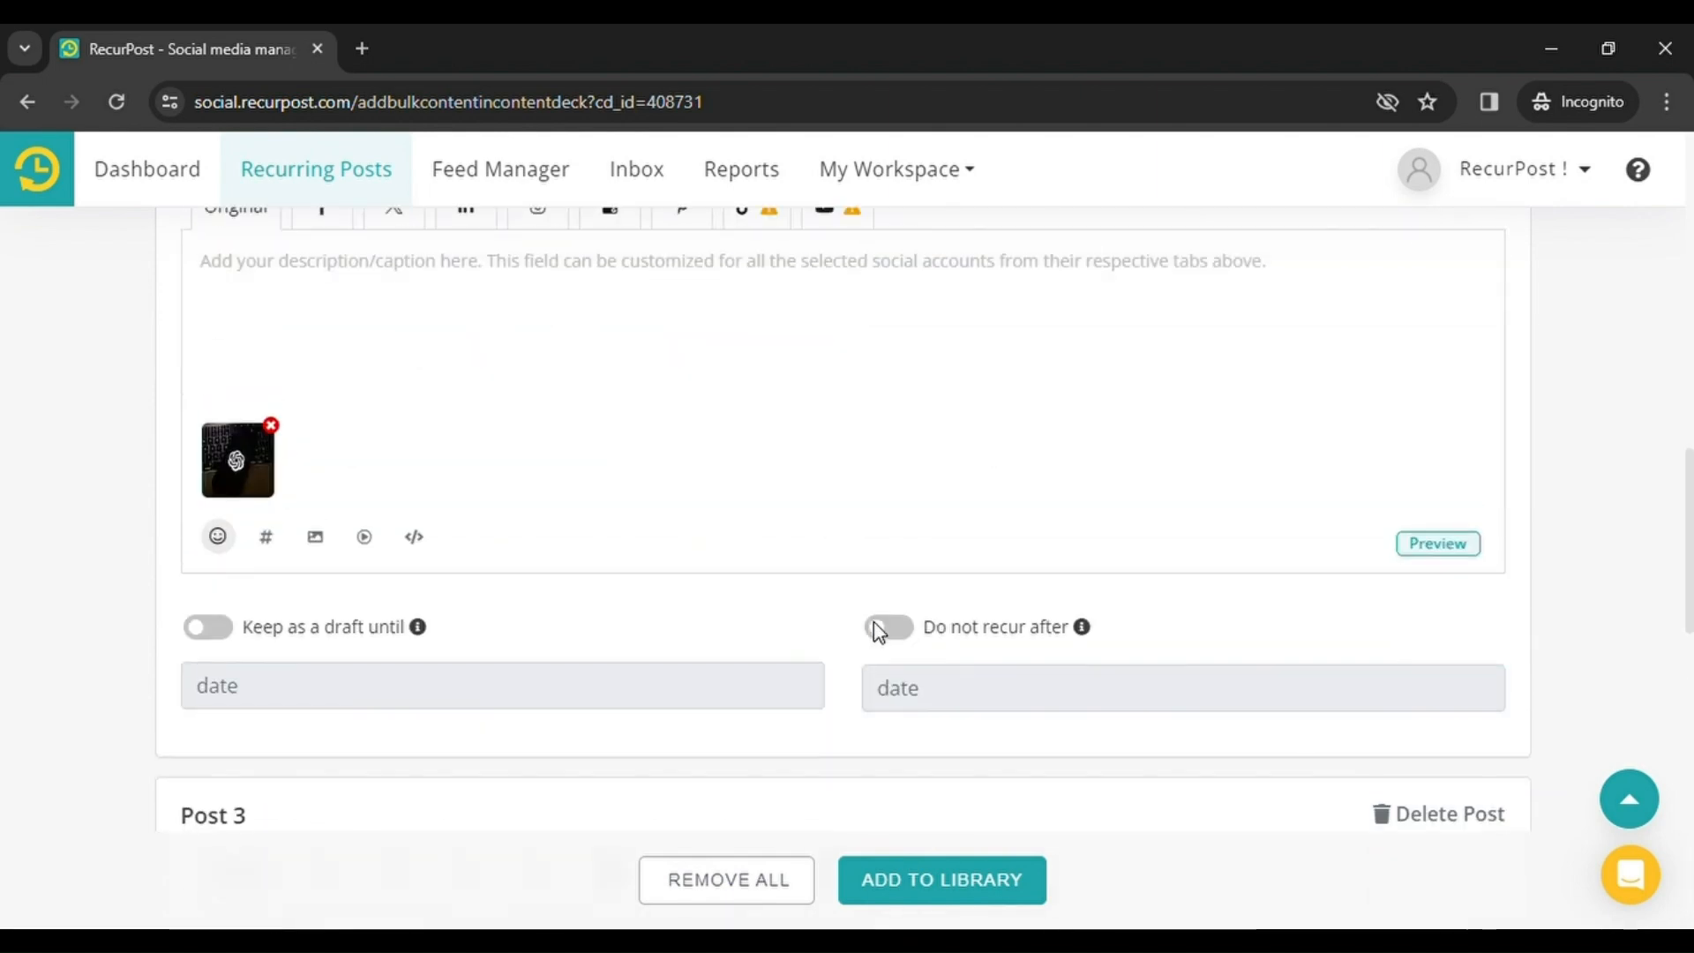
{"action": "scroll", "coordinate": [880, 632], "scroll_direction": "up", "scroll_amount": 15}
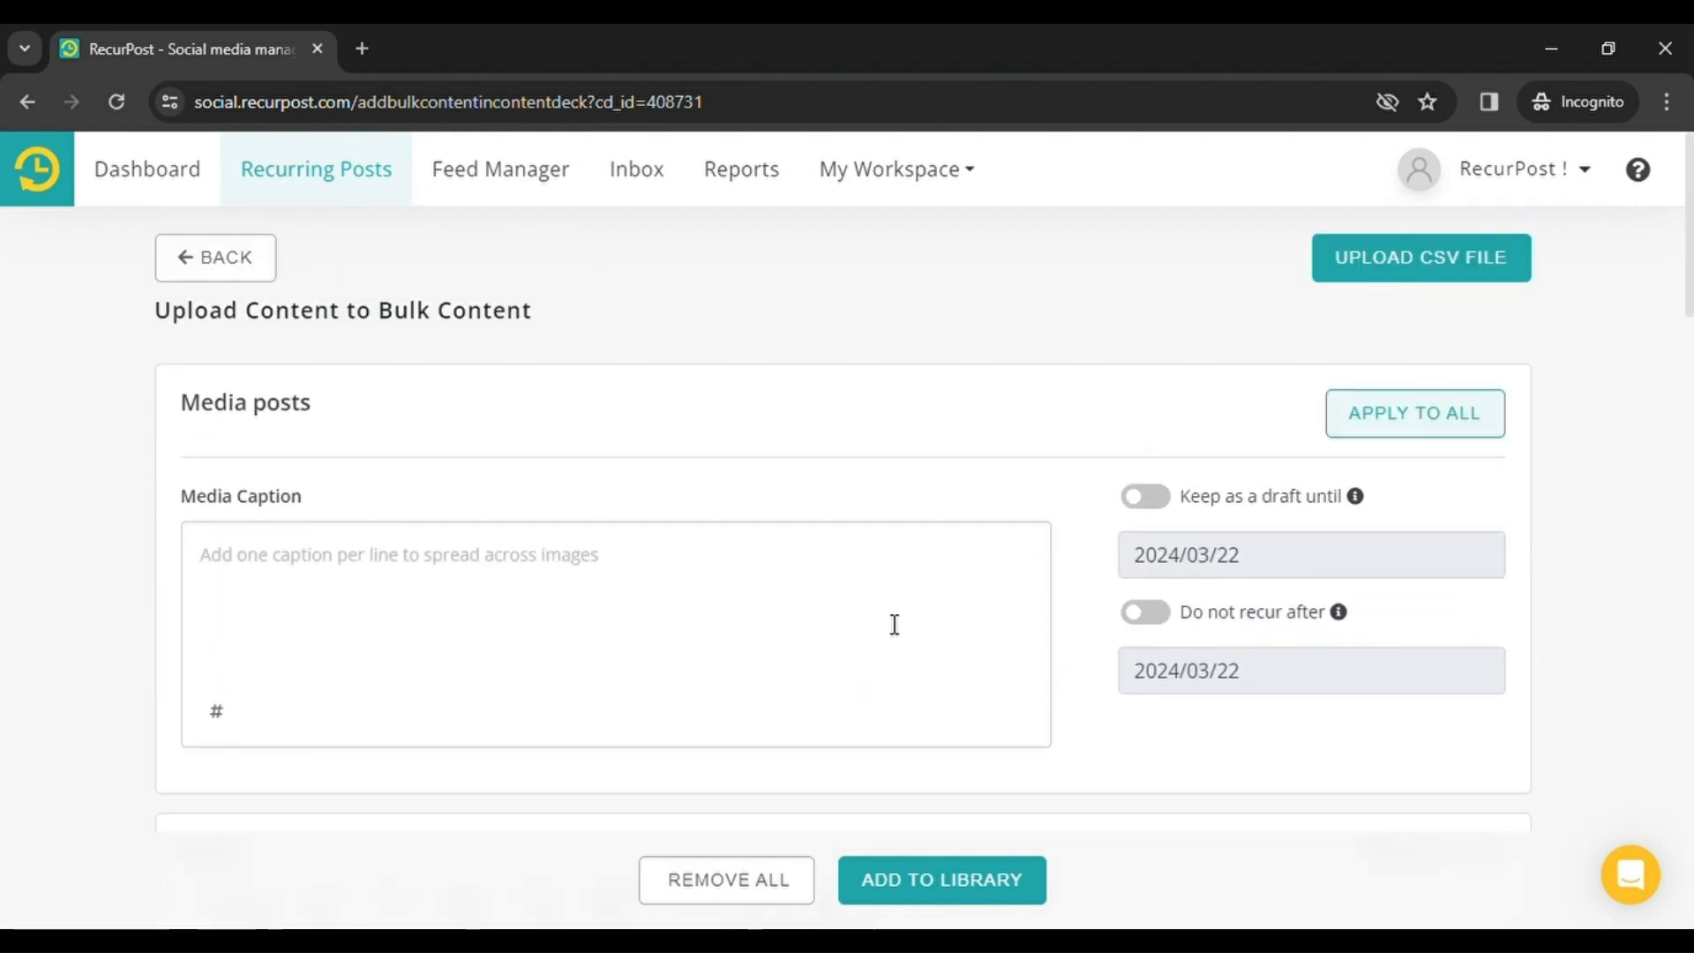
{"action": "scroll", "coordinate": [894, 624], "scroll_direction": "down", "scroll_amount": 5}
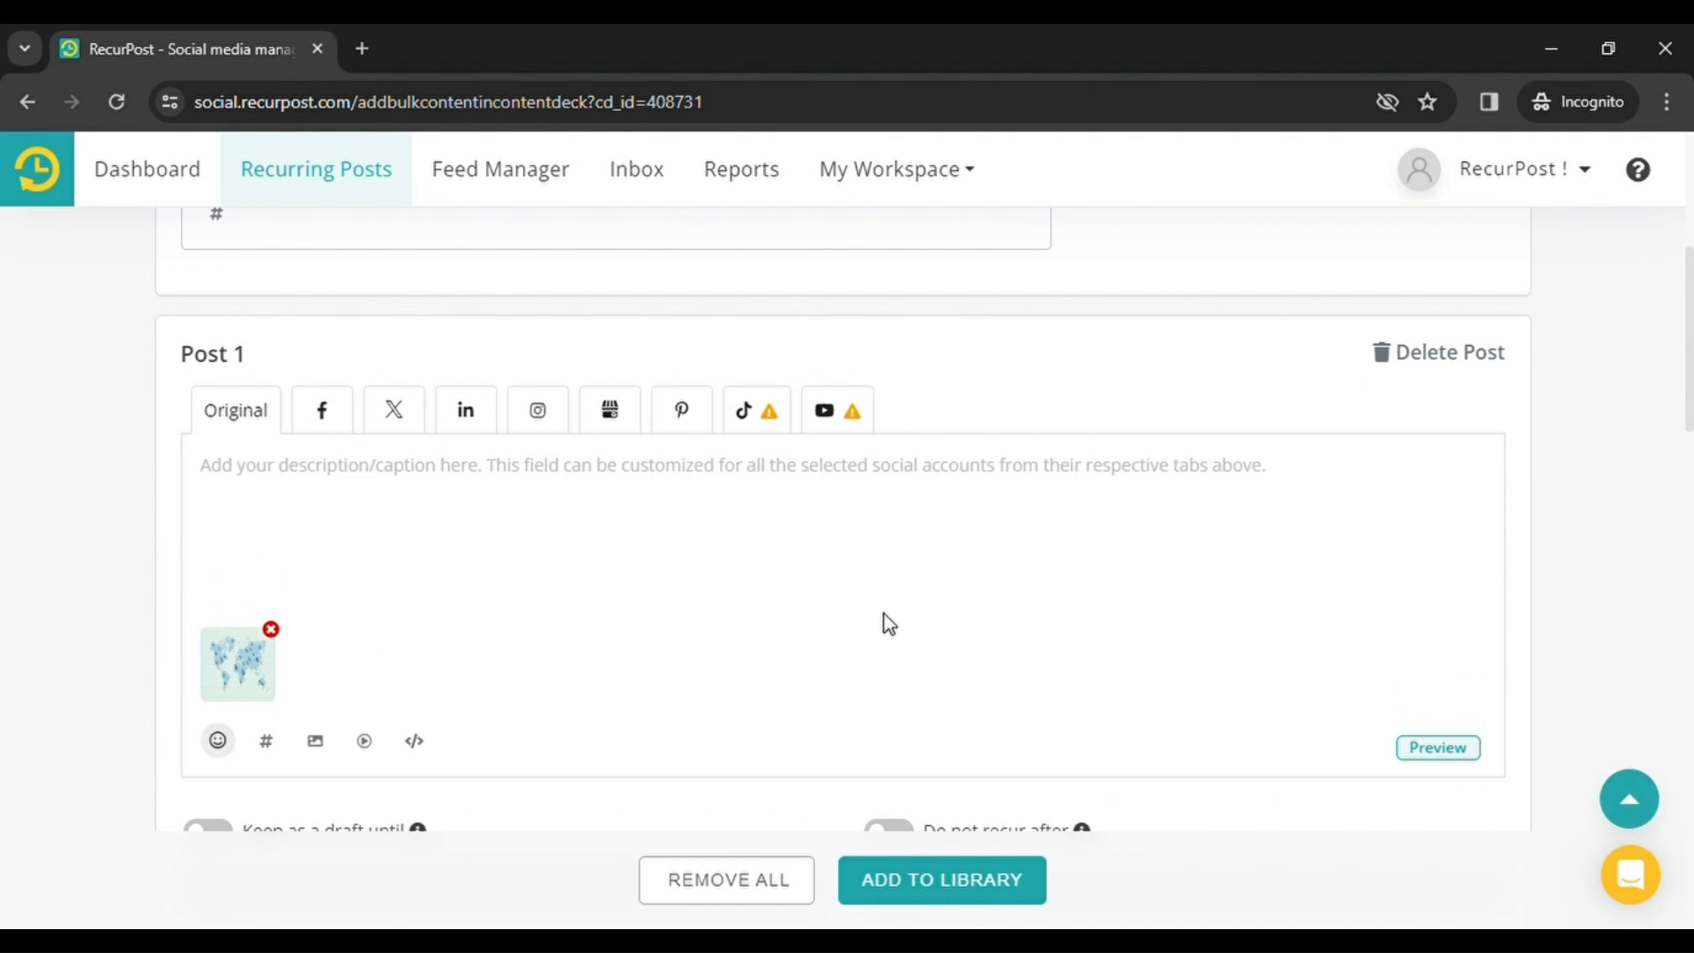
{"action": "scroll", "coordinate": [889, 624], "scroll_direction": "up", "scroll_amount": 5}
{"action": "left_click", "coordinate": [484, 580]}
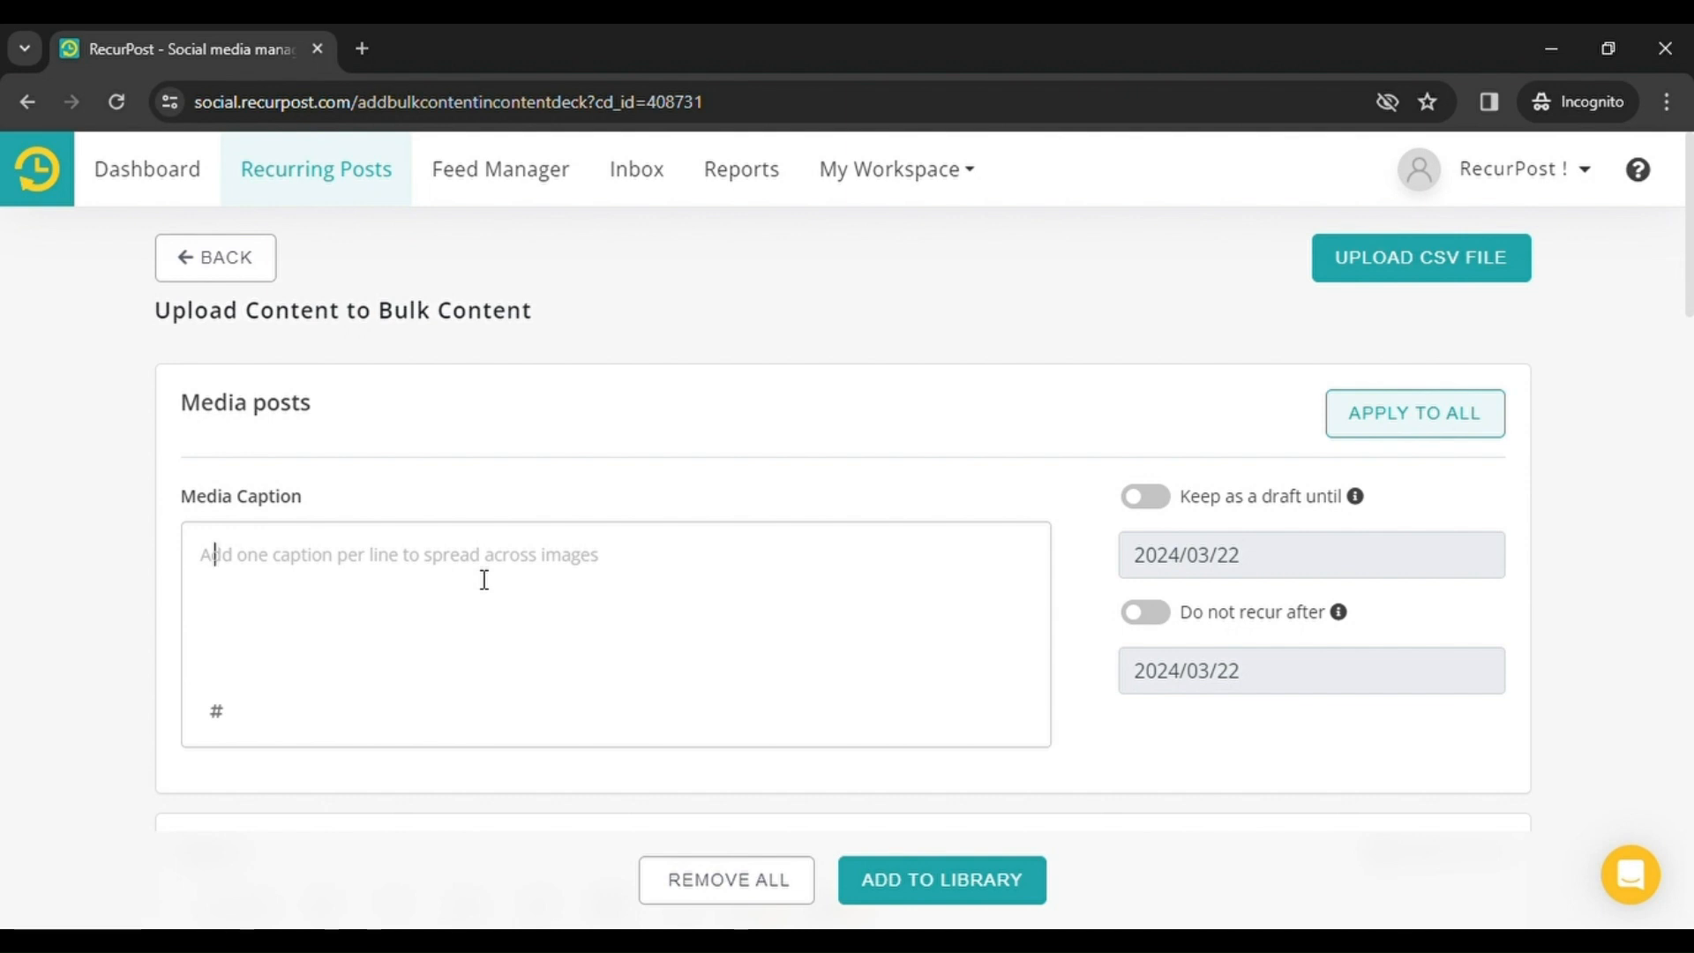
{"action": "type", "text": "Hi, "}
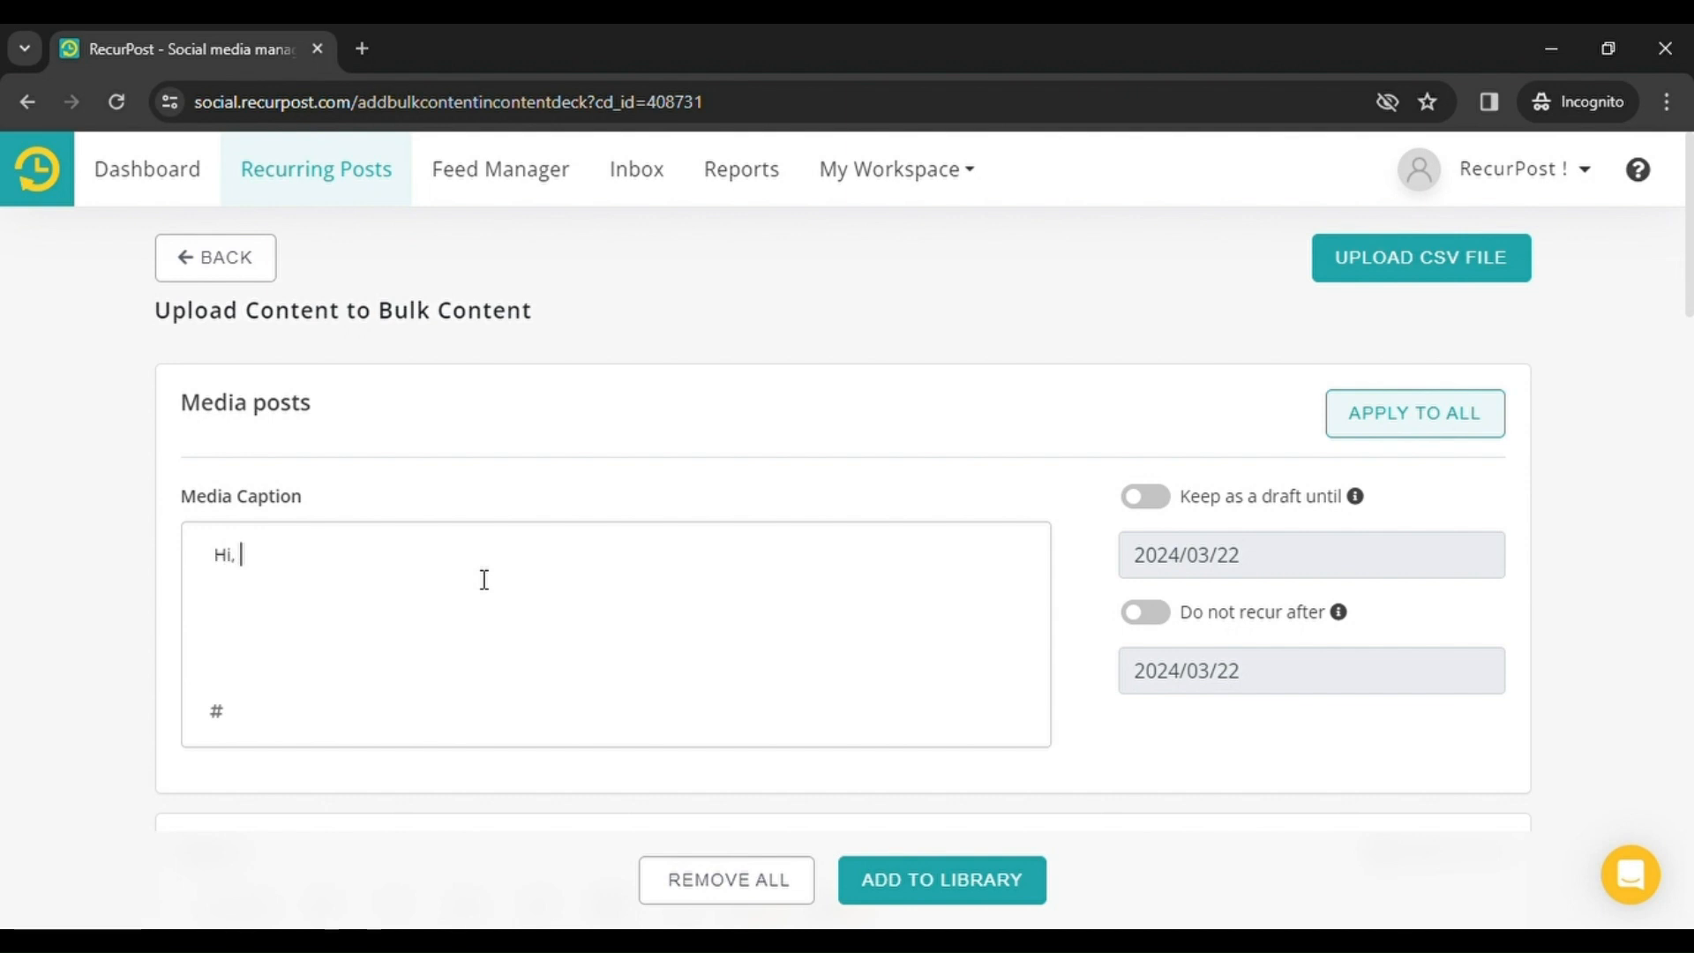
{"action": "type", "text": "this is "}
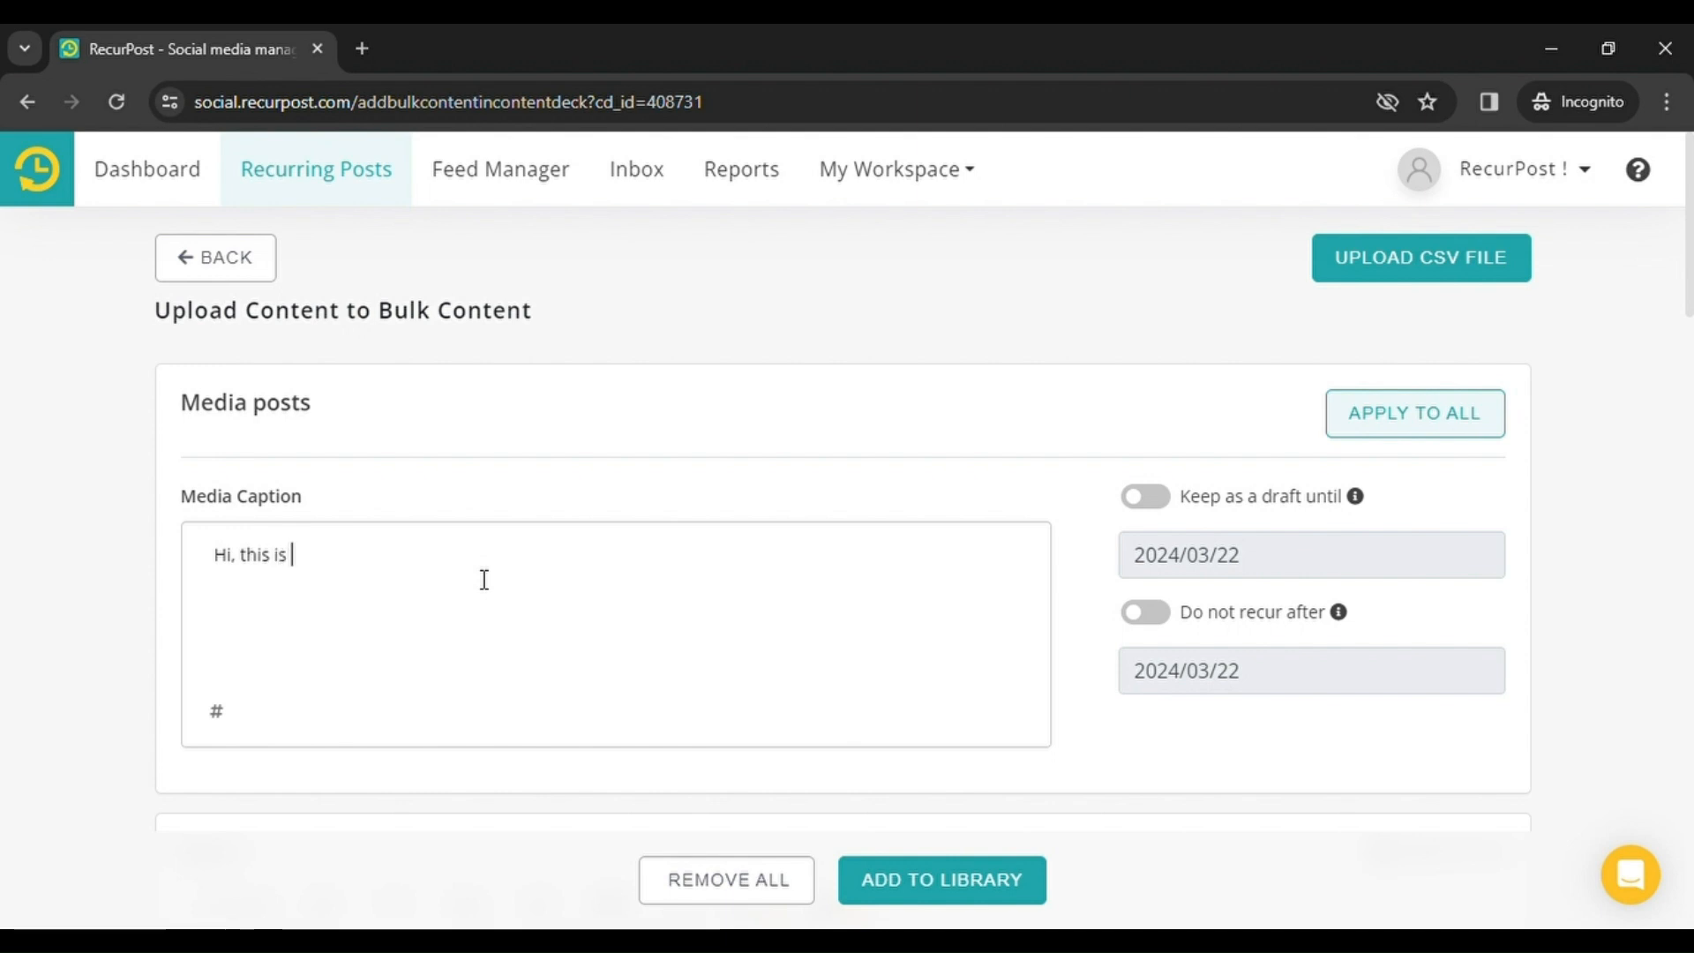
{"action": "type", "text": "a test pos"}
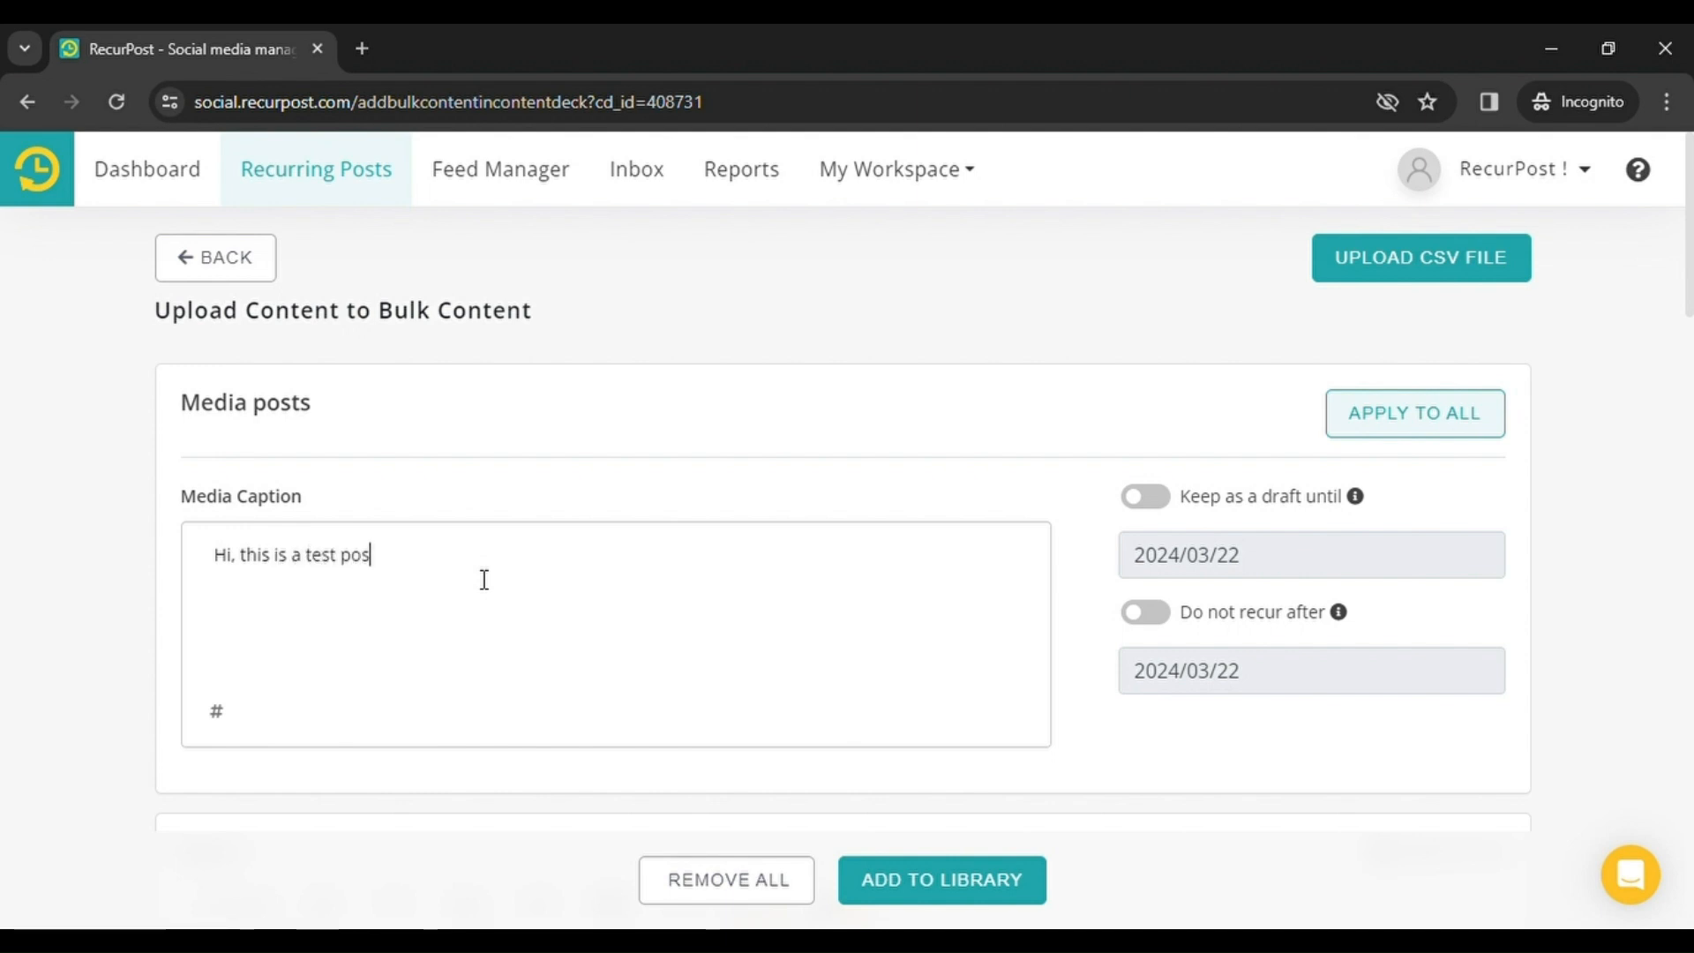
{"action": "type", "text": "t."}
- Apply the shared caption to all media posts and check the caption field of each post through Post 4
{"action": "left_click", "coordinate": [1367, 415]}
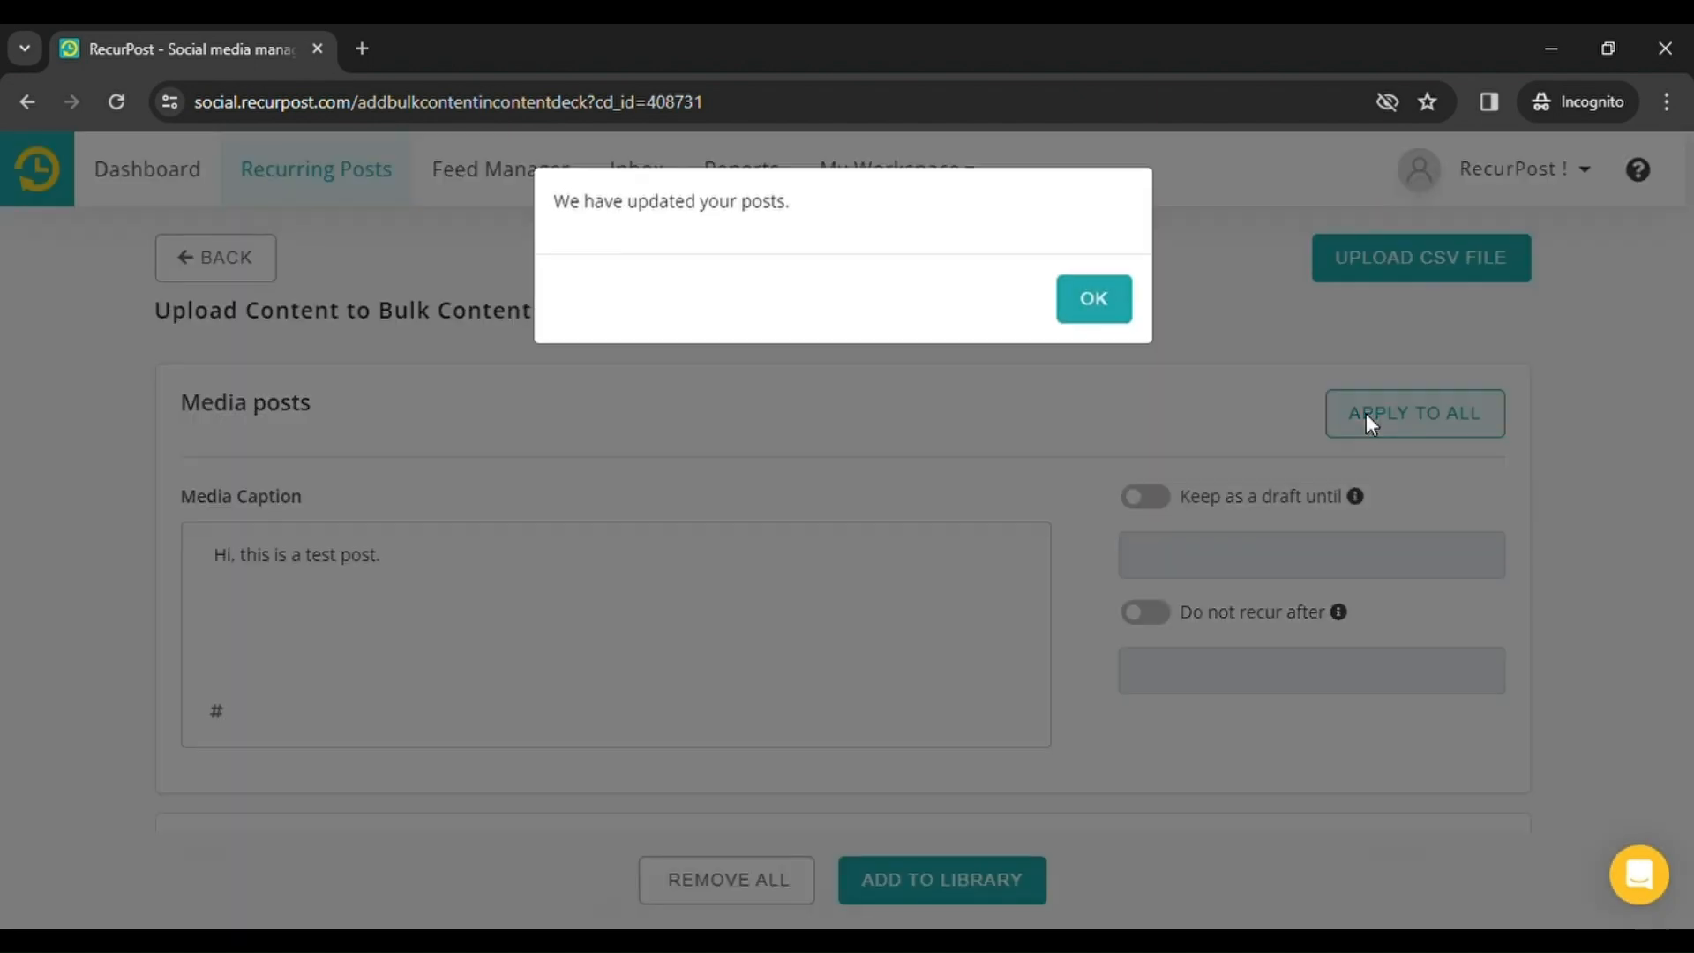
{"action": "left_click", "coordinate": [1085, 317]}
{"action": "scroll", "coordinate": [750, 454], "scroll_direction": "down", "scroll_amount": 5}
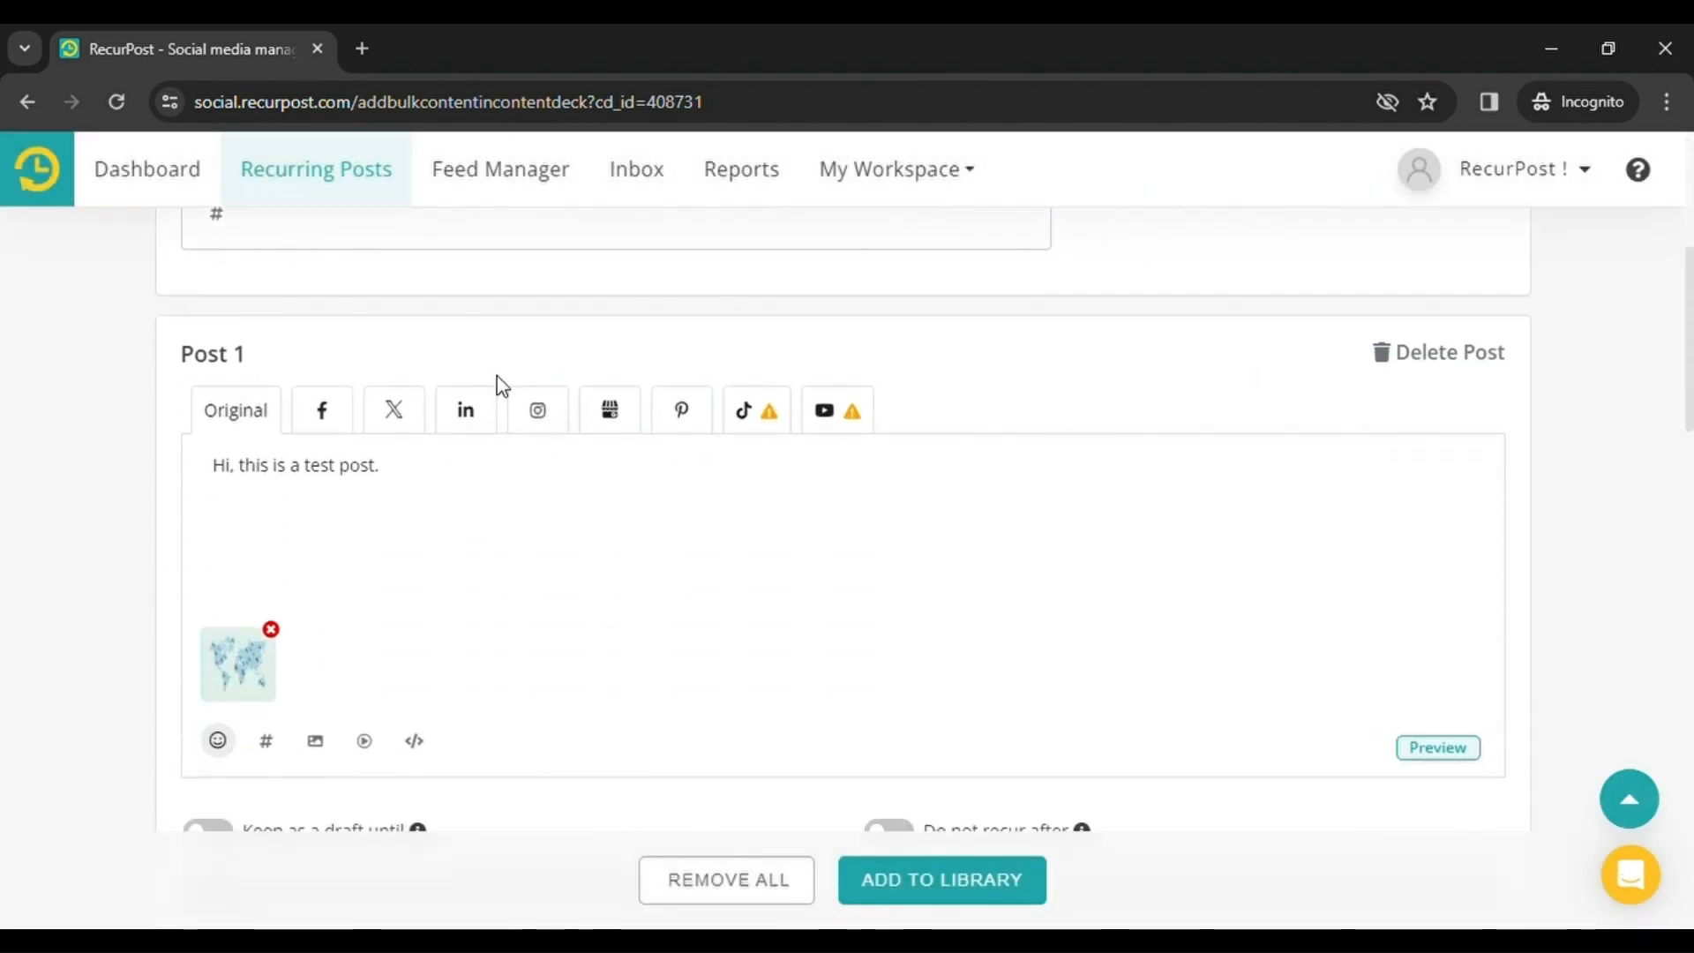
{"action": "scroll", "coordinate": [519, 388], "scroll_direction": "down", "scroll_amount": 5}
{"action": "scroll", "coordinate": [520, 408], "scroll_direction": "down", "scroll_amount": 14}
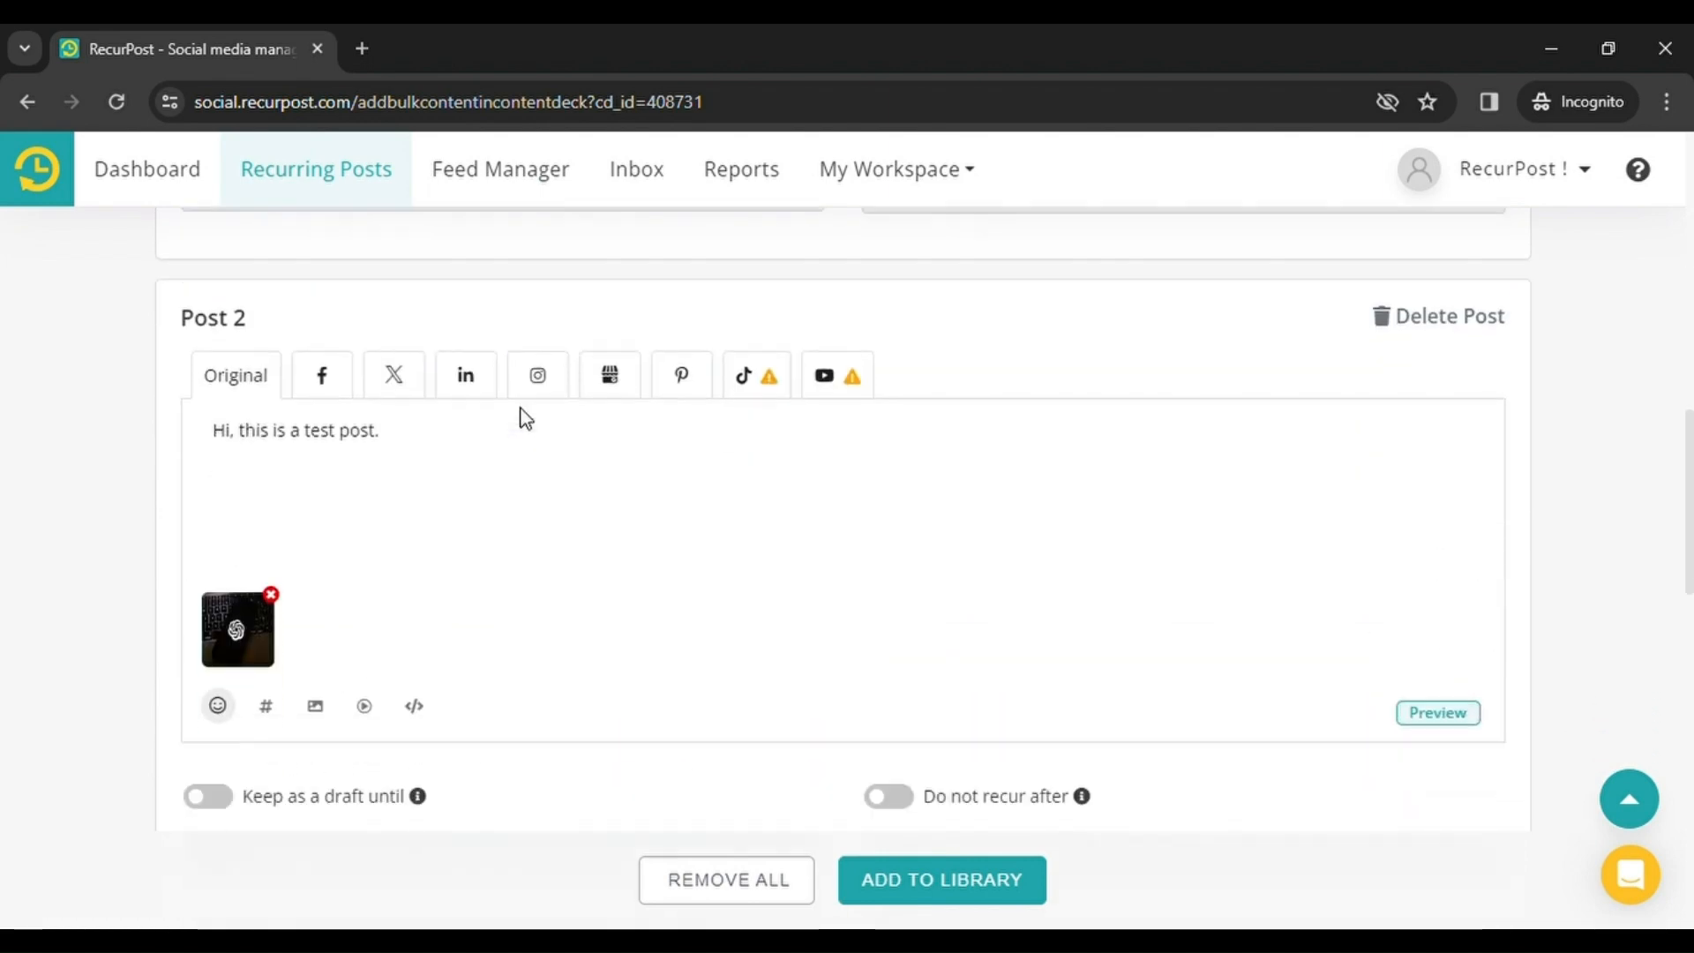
{"action": "scroll", "coordinate": [530, 416], "scroll_direction": "down", "scroll_amount": 3}
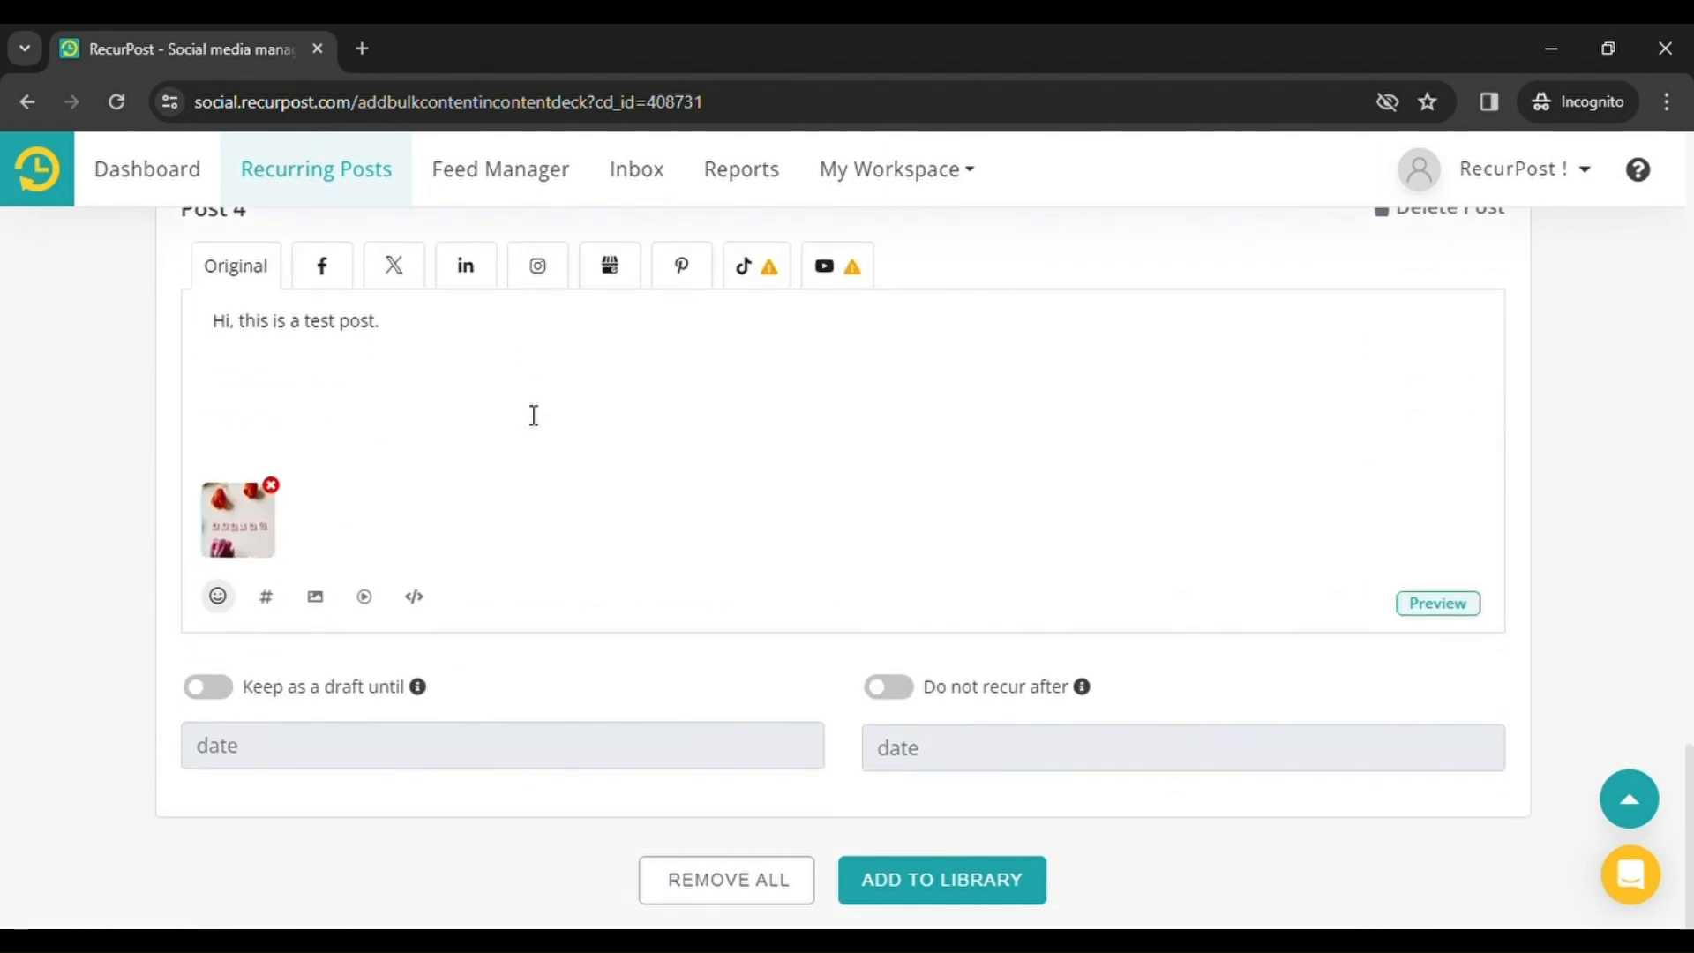
{"action": "scroll", "coordinate": [525, 415], "scroll_direction": "up", "scroll_amount": 10}
{"action": "scroll", "coordinate": [528, 414], "scroll_direction": "up", "scroll_amount": 15}
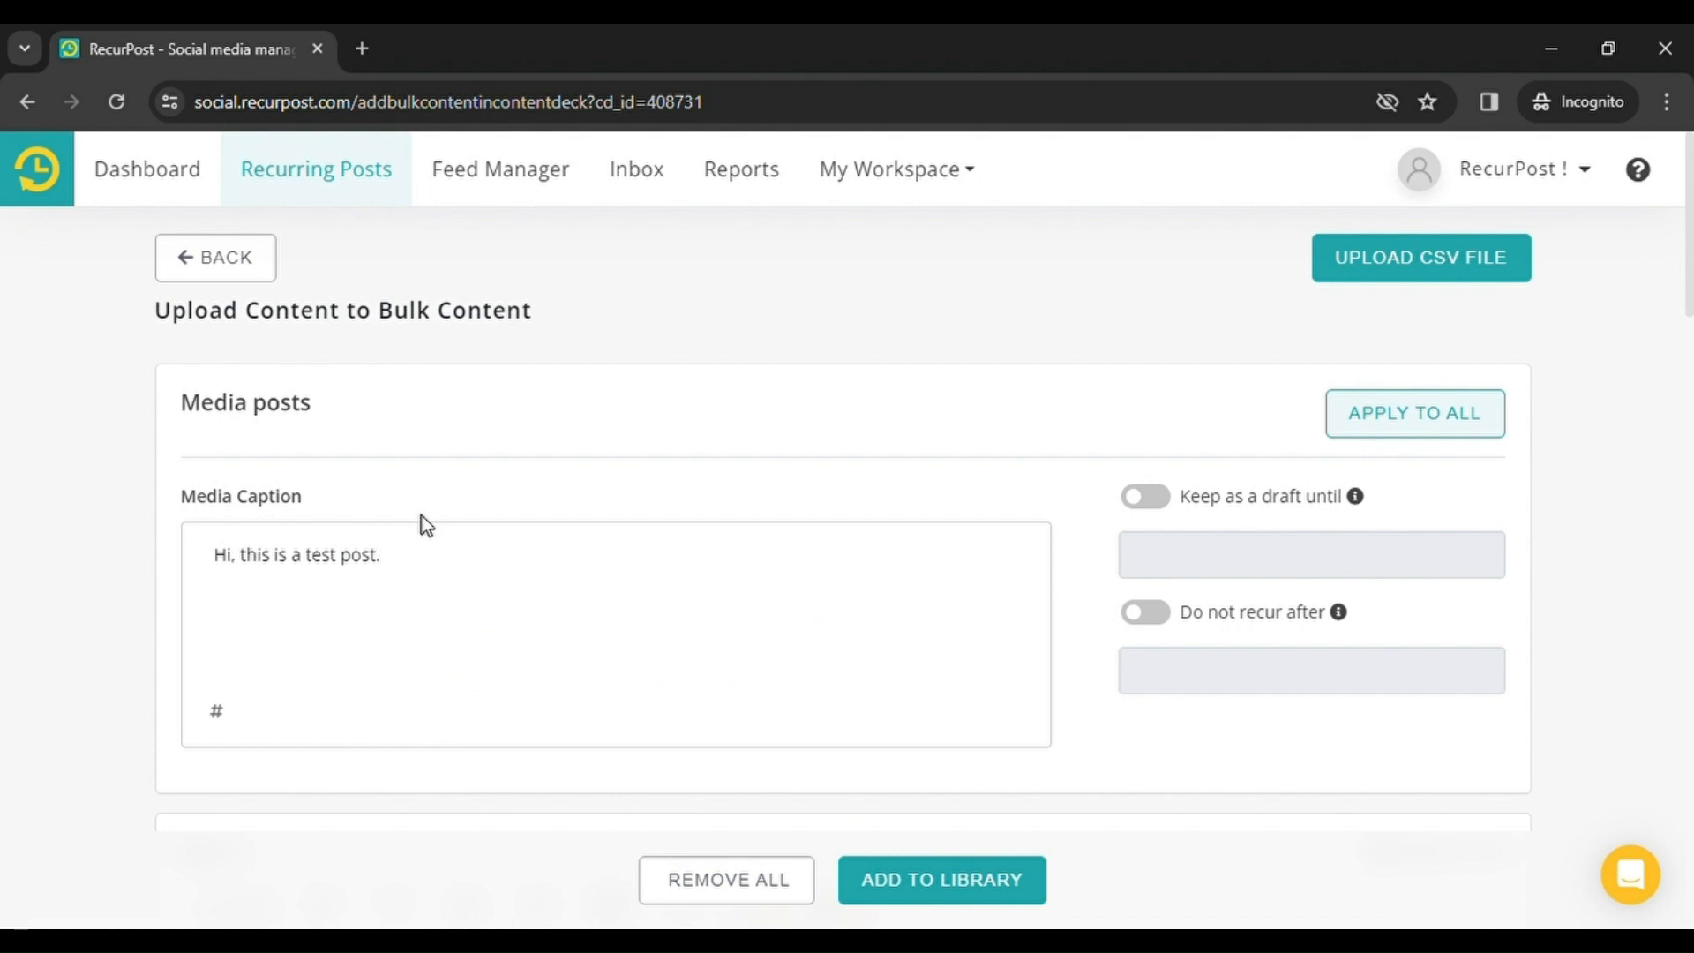
- Add the lines "Post 2", "Post 3" and "Post 4" to the shared caption and assign one caption line to each media post
{"action": "key", "text": "Return"}
{"action": "type", "text": "Post 2"}
{"action": "key", "text": "Return"}
{"action": "type", "text": "Post 3"}
{"action": "key", "text": "Return"}
{"action": "type", "text": "Post 4"}
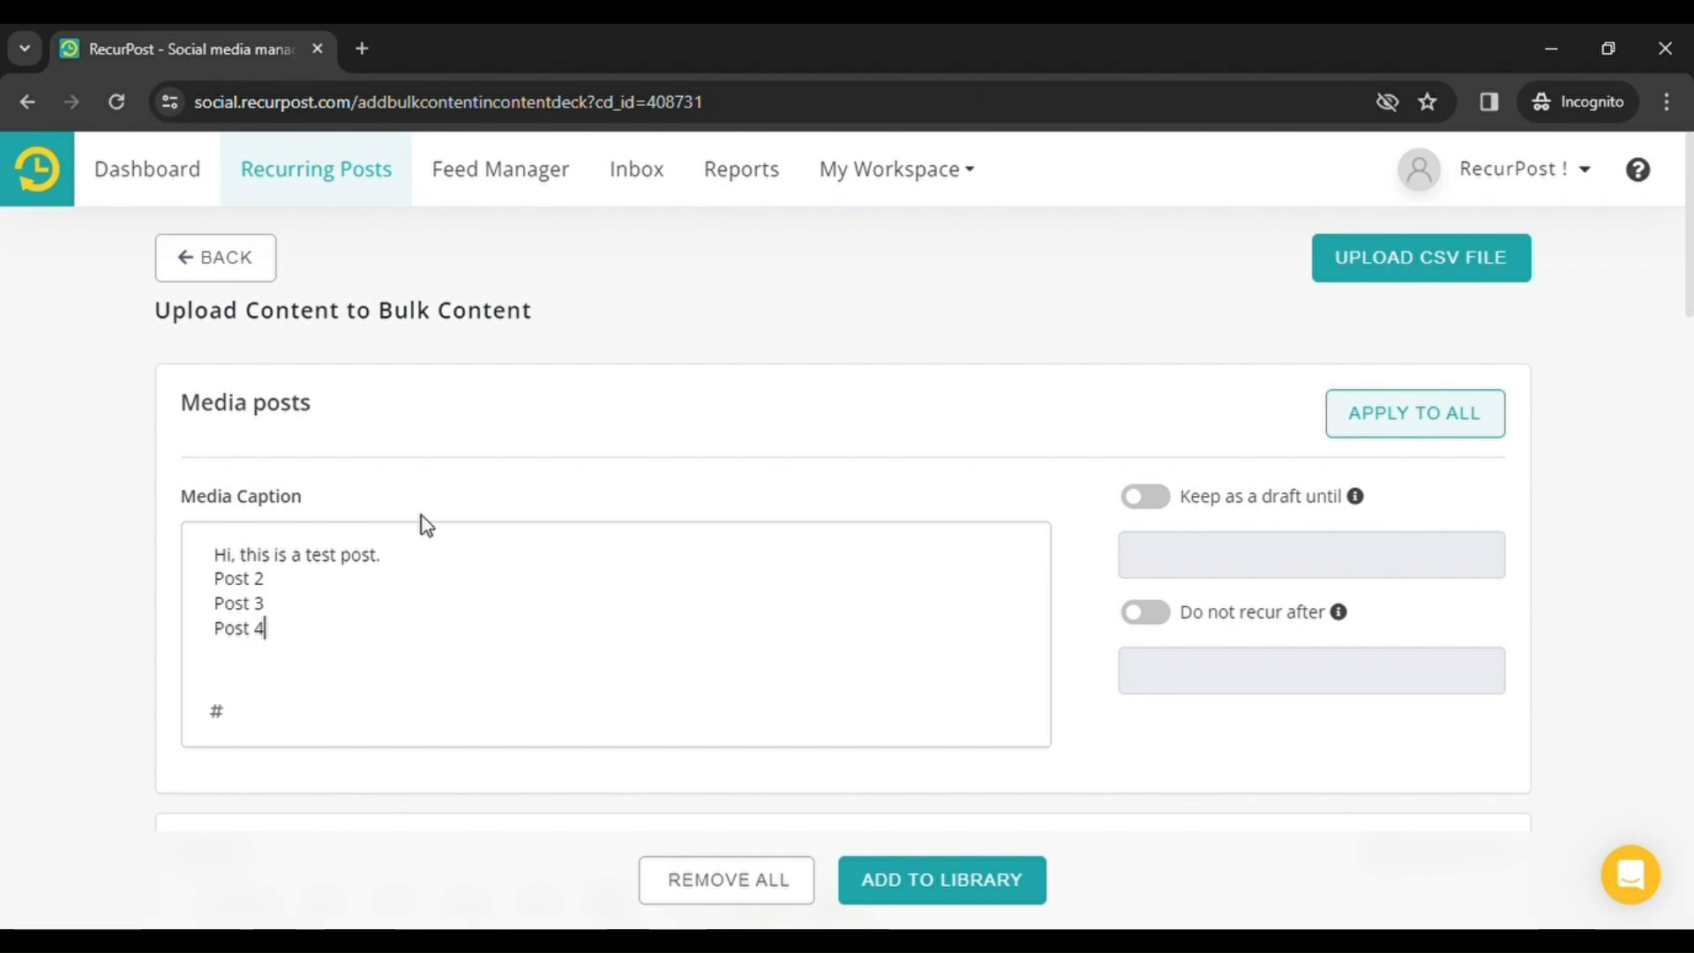
{"action": "left_click", "coordinate": [1387, 426]}
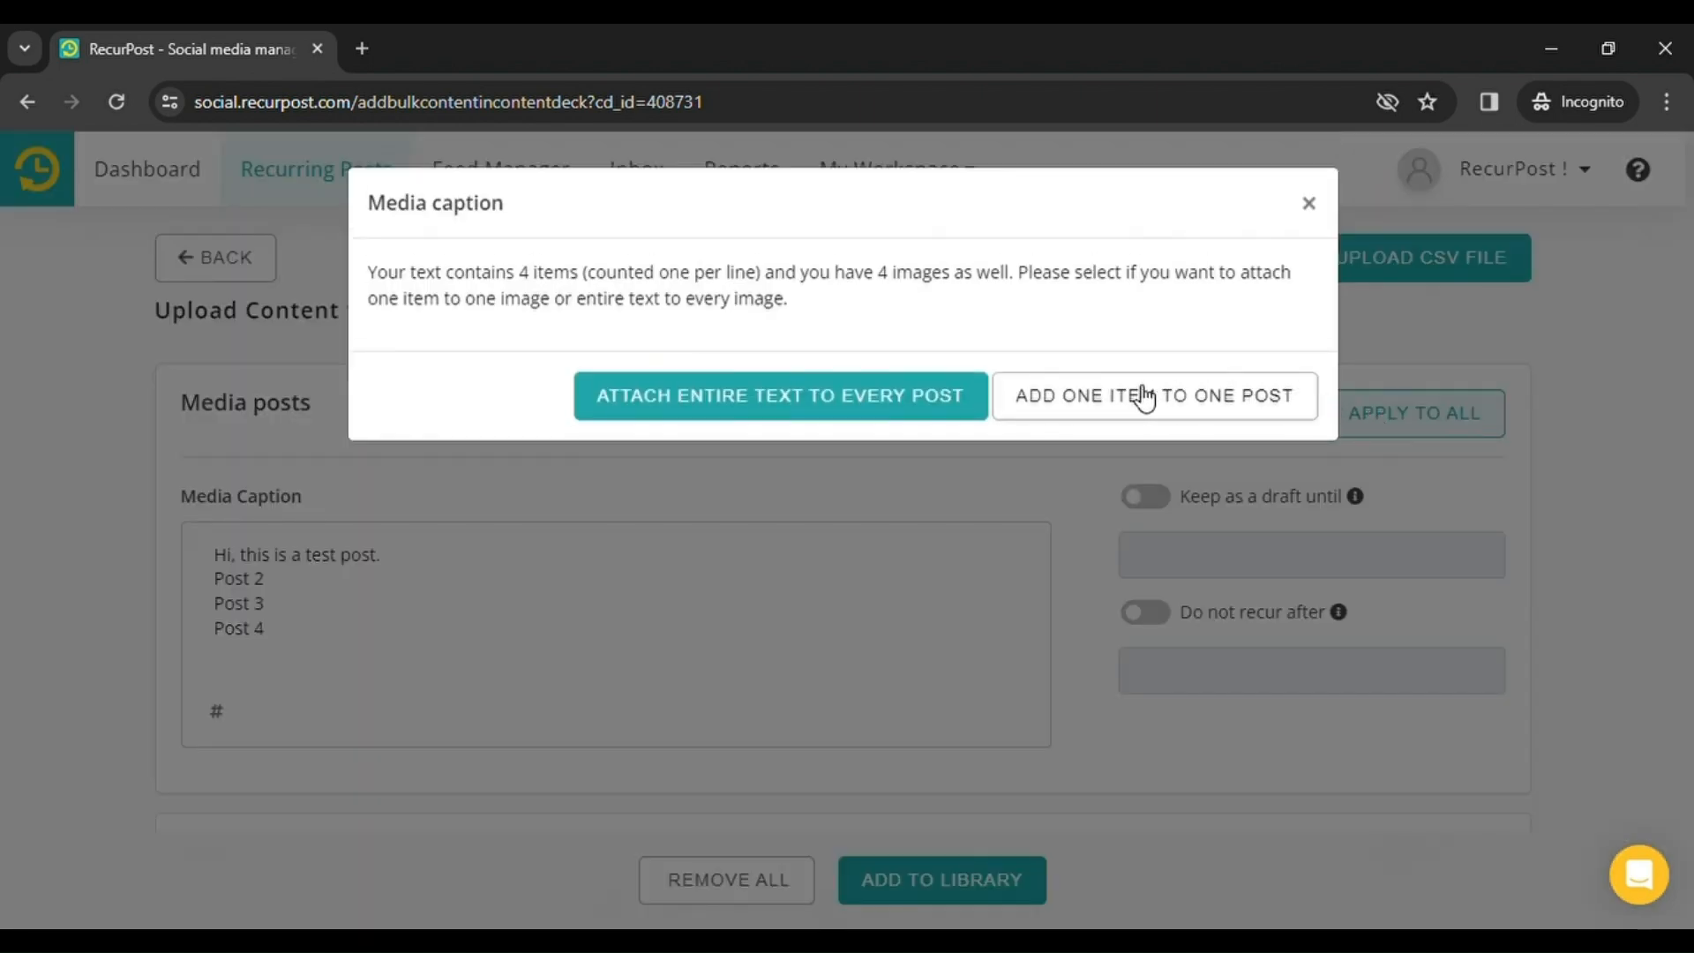
{"action": "left_click", "coordinate": [1099, 407]}
- Compare the lines of the shared media caption with the individual captions and images of Posts 1 to 4
{"action": "scroll", "coordinate": [872, 450], "scroll_direction": "down", "scroll_amount": 4}
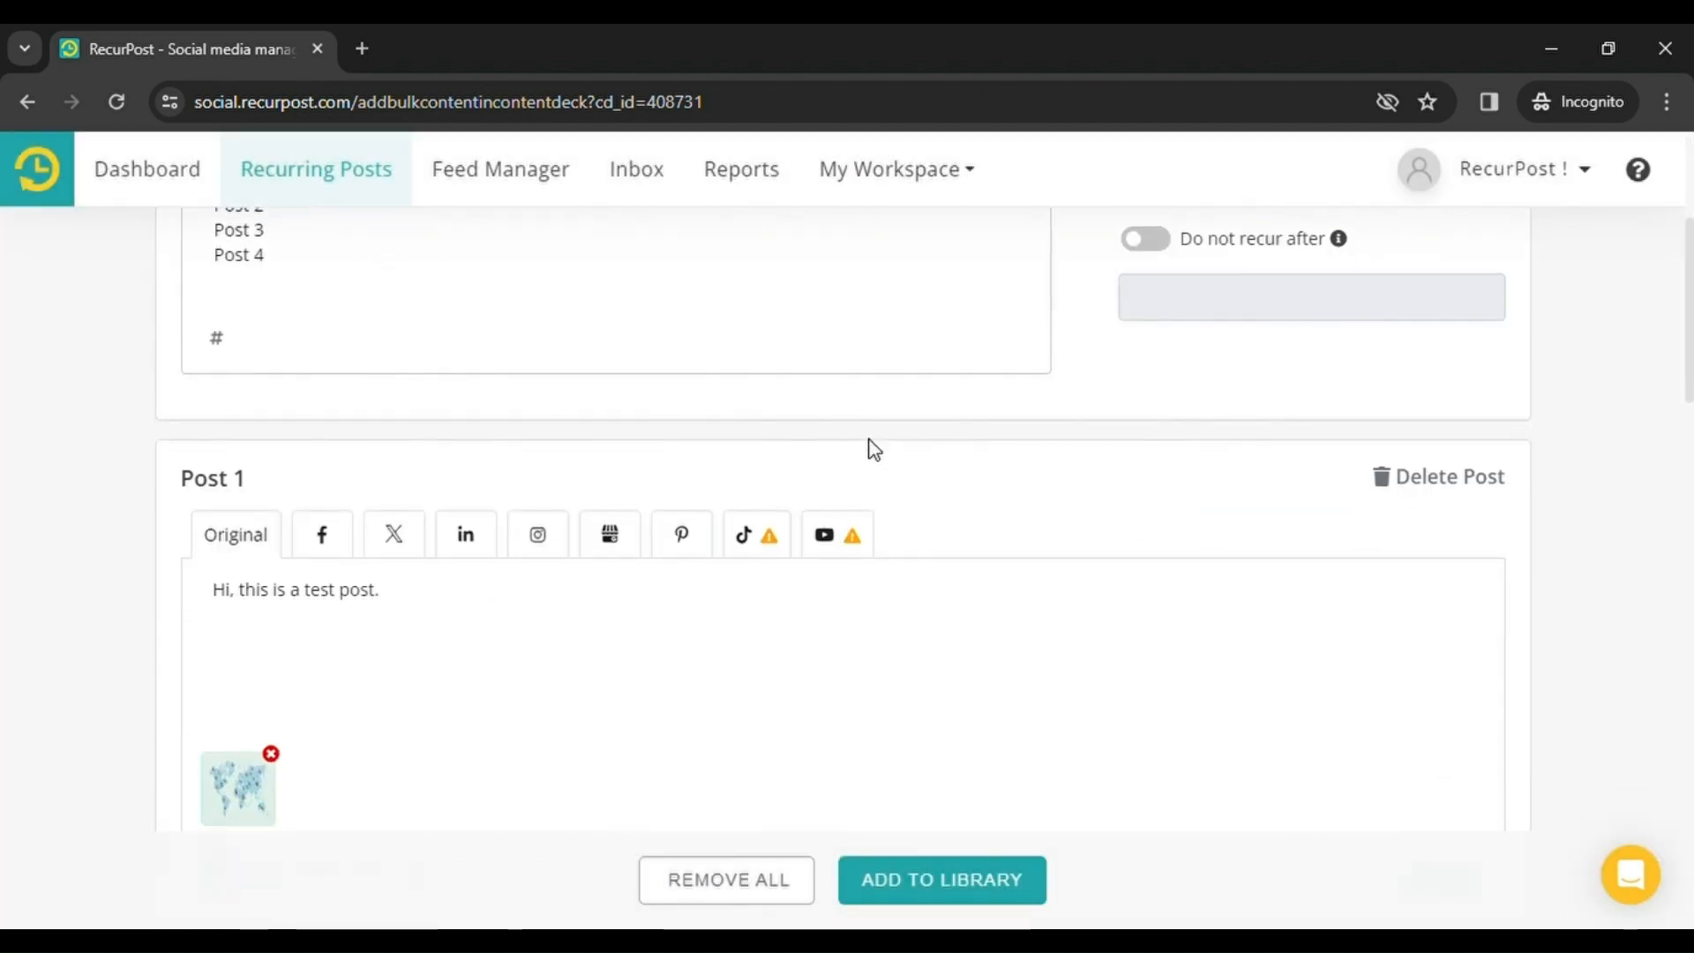
{"action": "scroll", "coordinate": [560, 431], "scroll_direction": "up", "scroll_amount": 3}
{"action": "scroll", "coordinate": [562, 432], "scroll_direction": "down", "scroll_amount": 3}
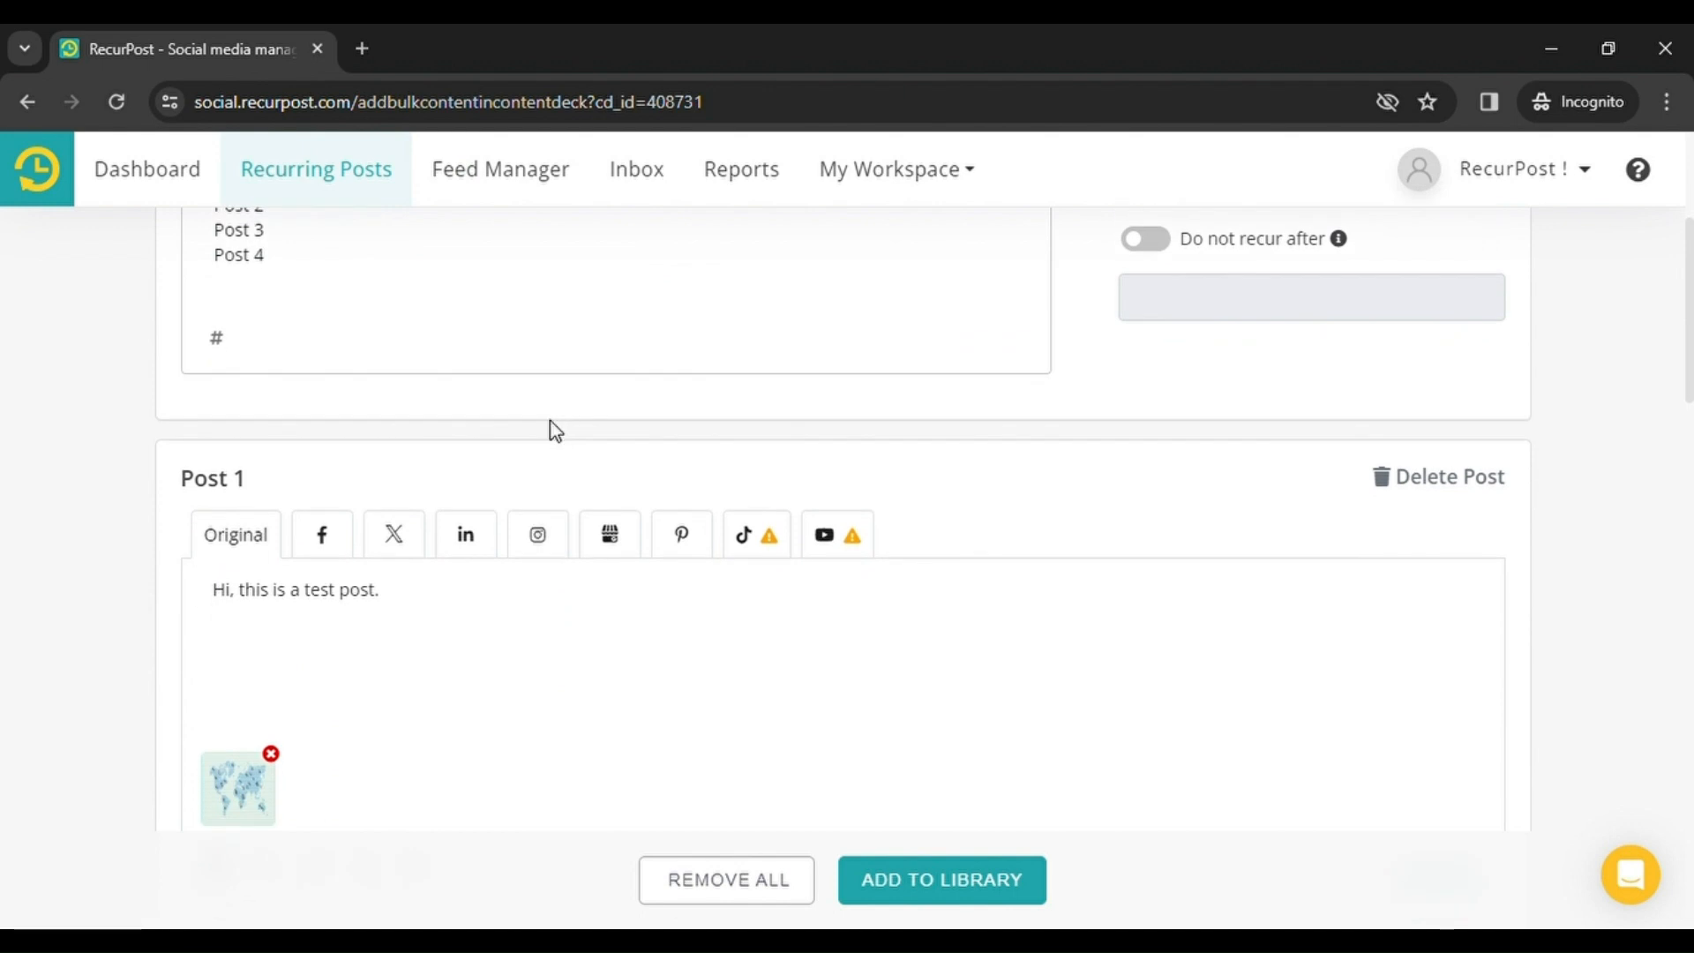
{"action": "scroll", "coordinate": [555, 431], "scroll_direction": "up", "scroll_amount": 3}
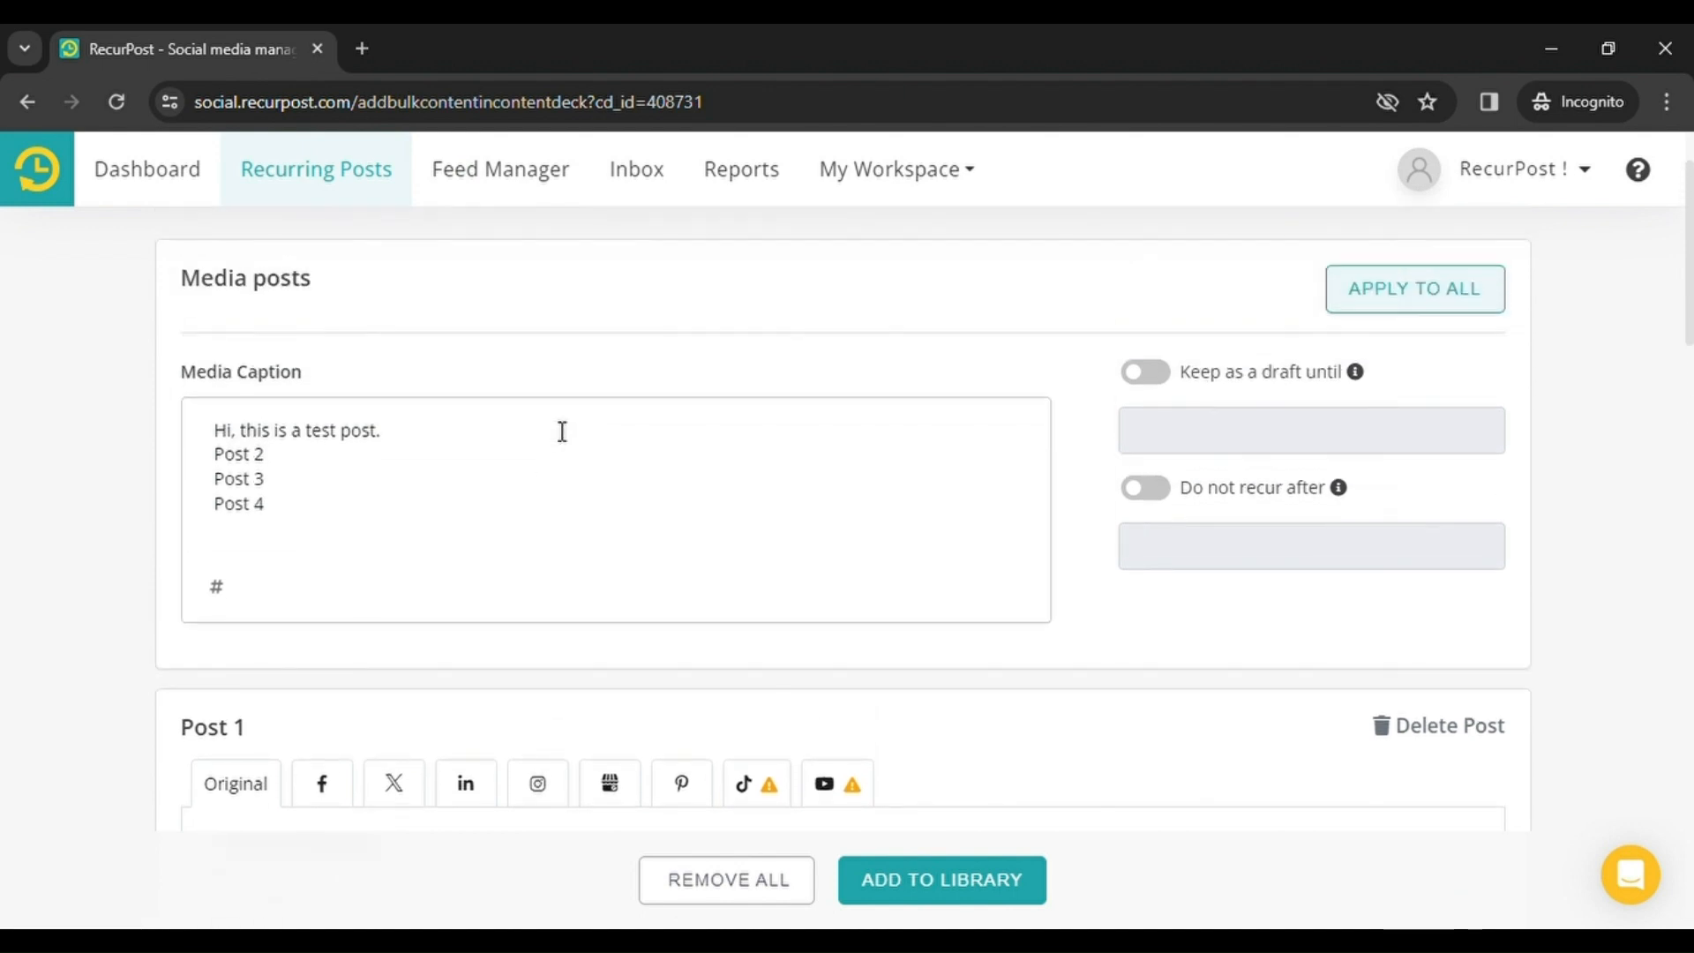
{"action": "scroll", "coordinate": [561, 431], "scroll_direction": "down", "scroll_amount": 5}
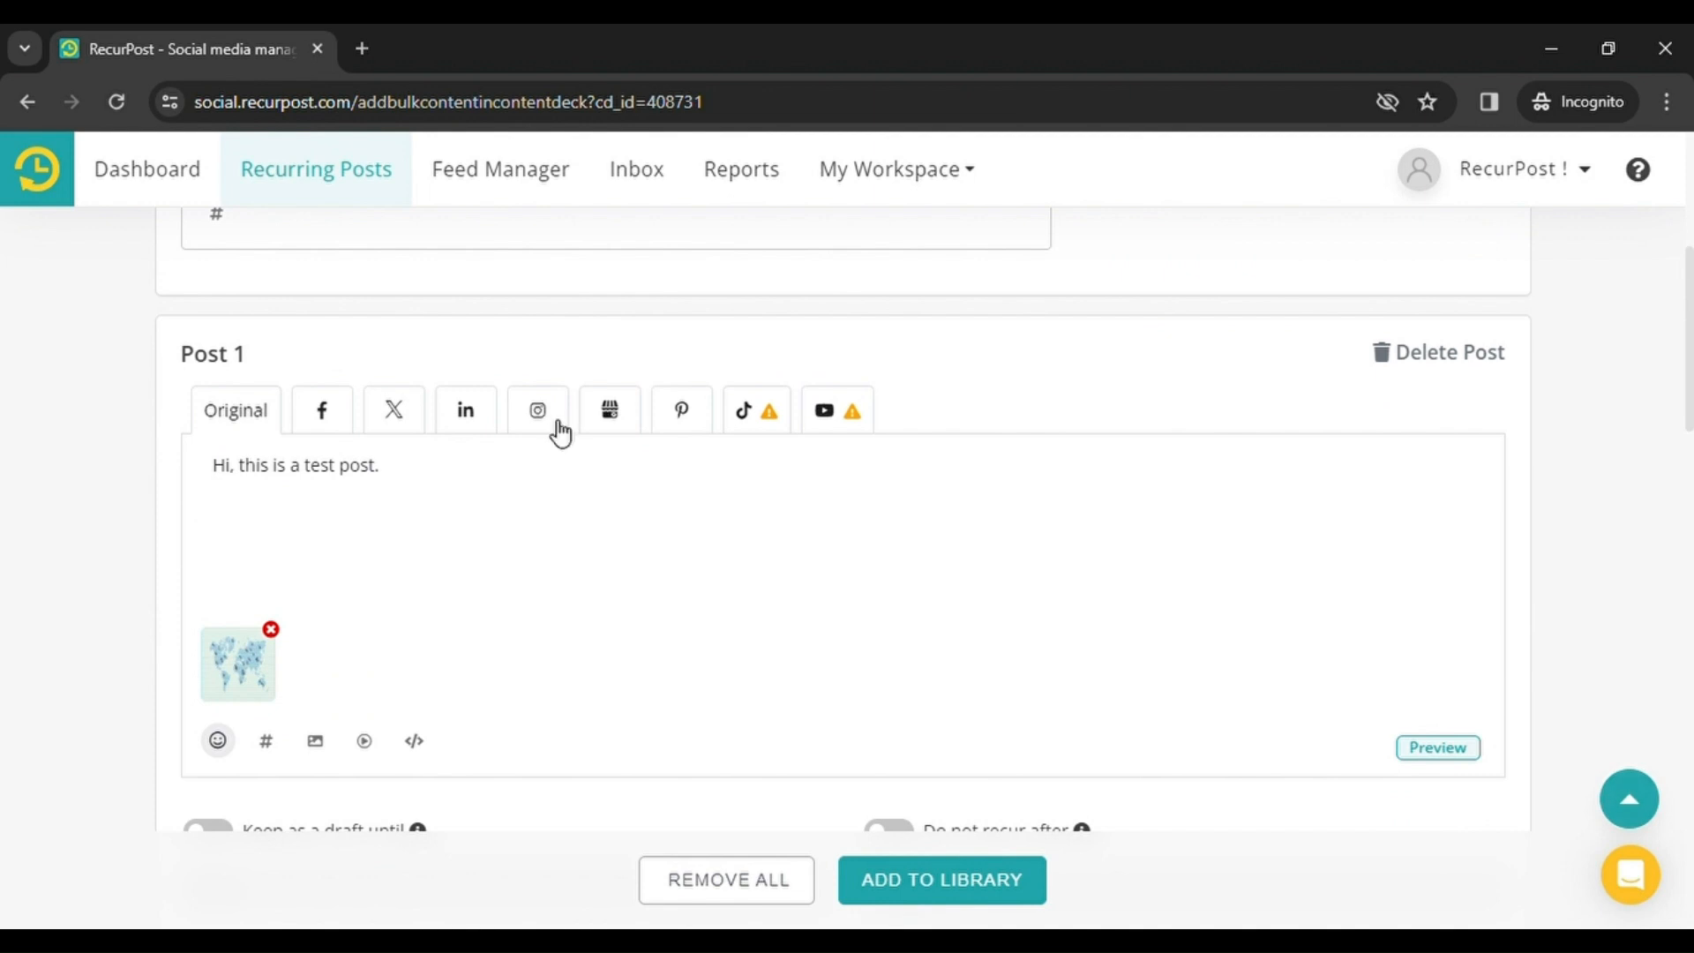
{"action": "scroll", "coordinate": [561, 433], "scroll_direction": "down", "scroll_amount": 3}
{"action": "scroll", "coordinate": [558, 432], "scroll_direction": "down", "scroll_amount": 7}
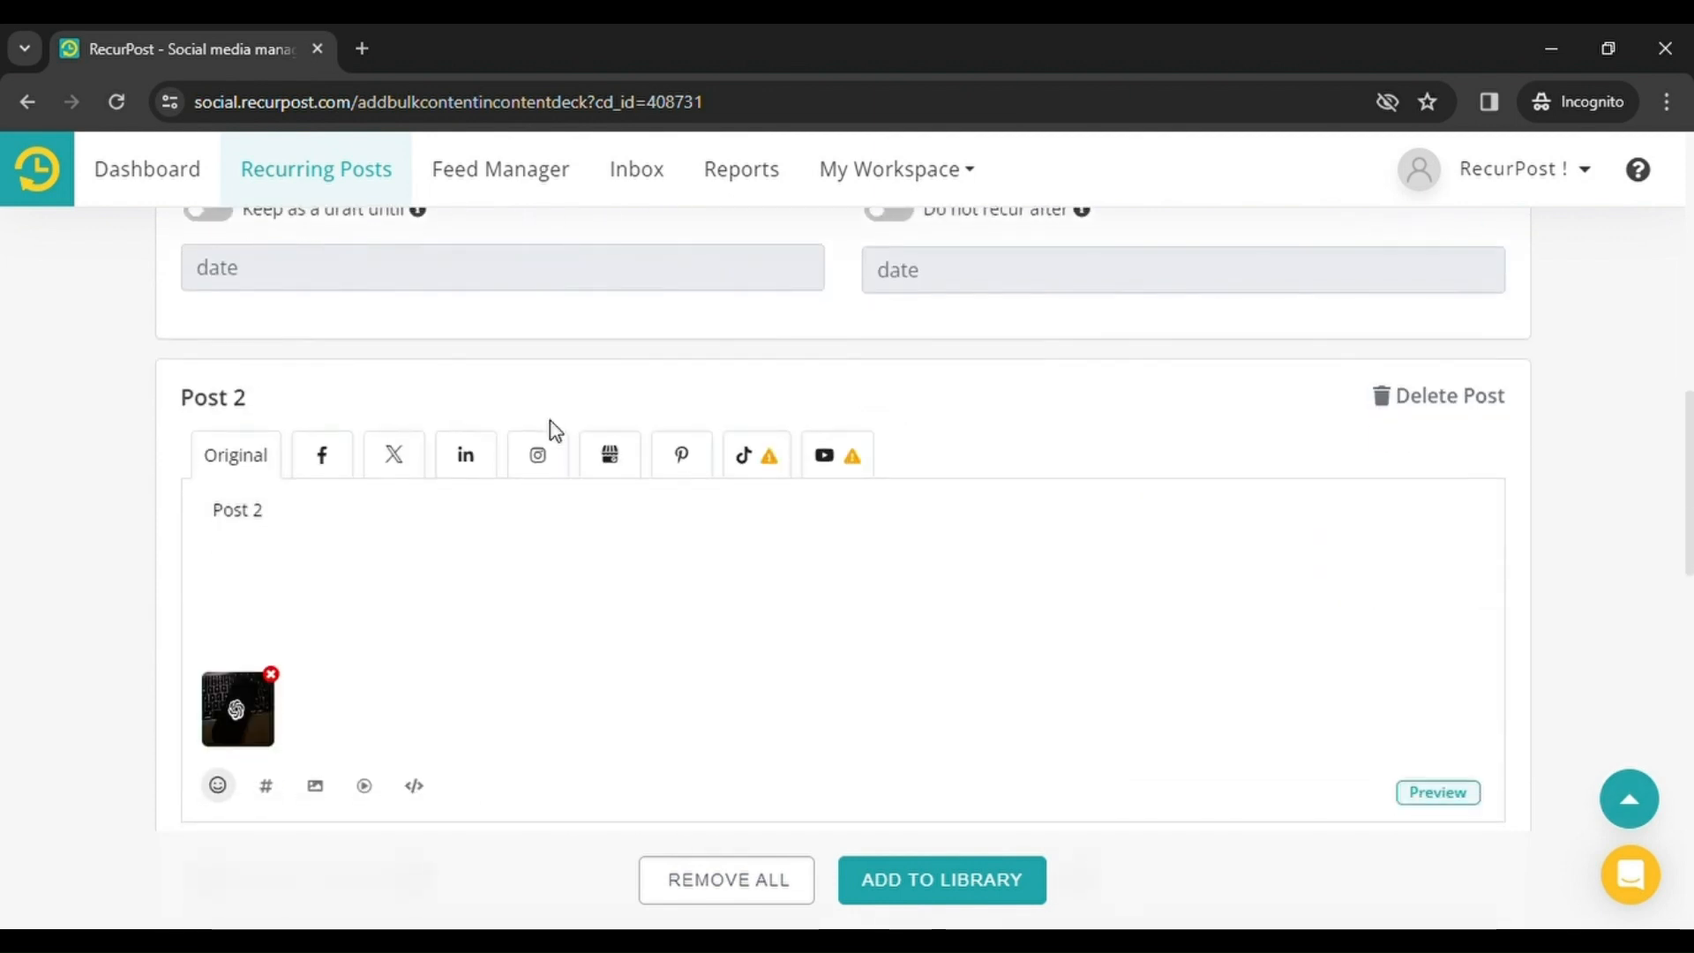
{"action": "scroll", "coordinate": [555, 432], "scroll_direction": "down", "scroll_amount": 14}
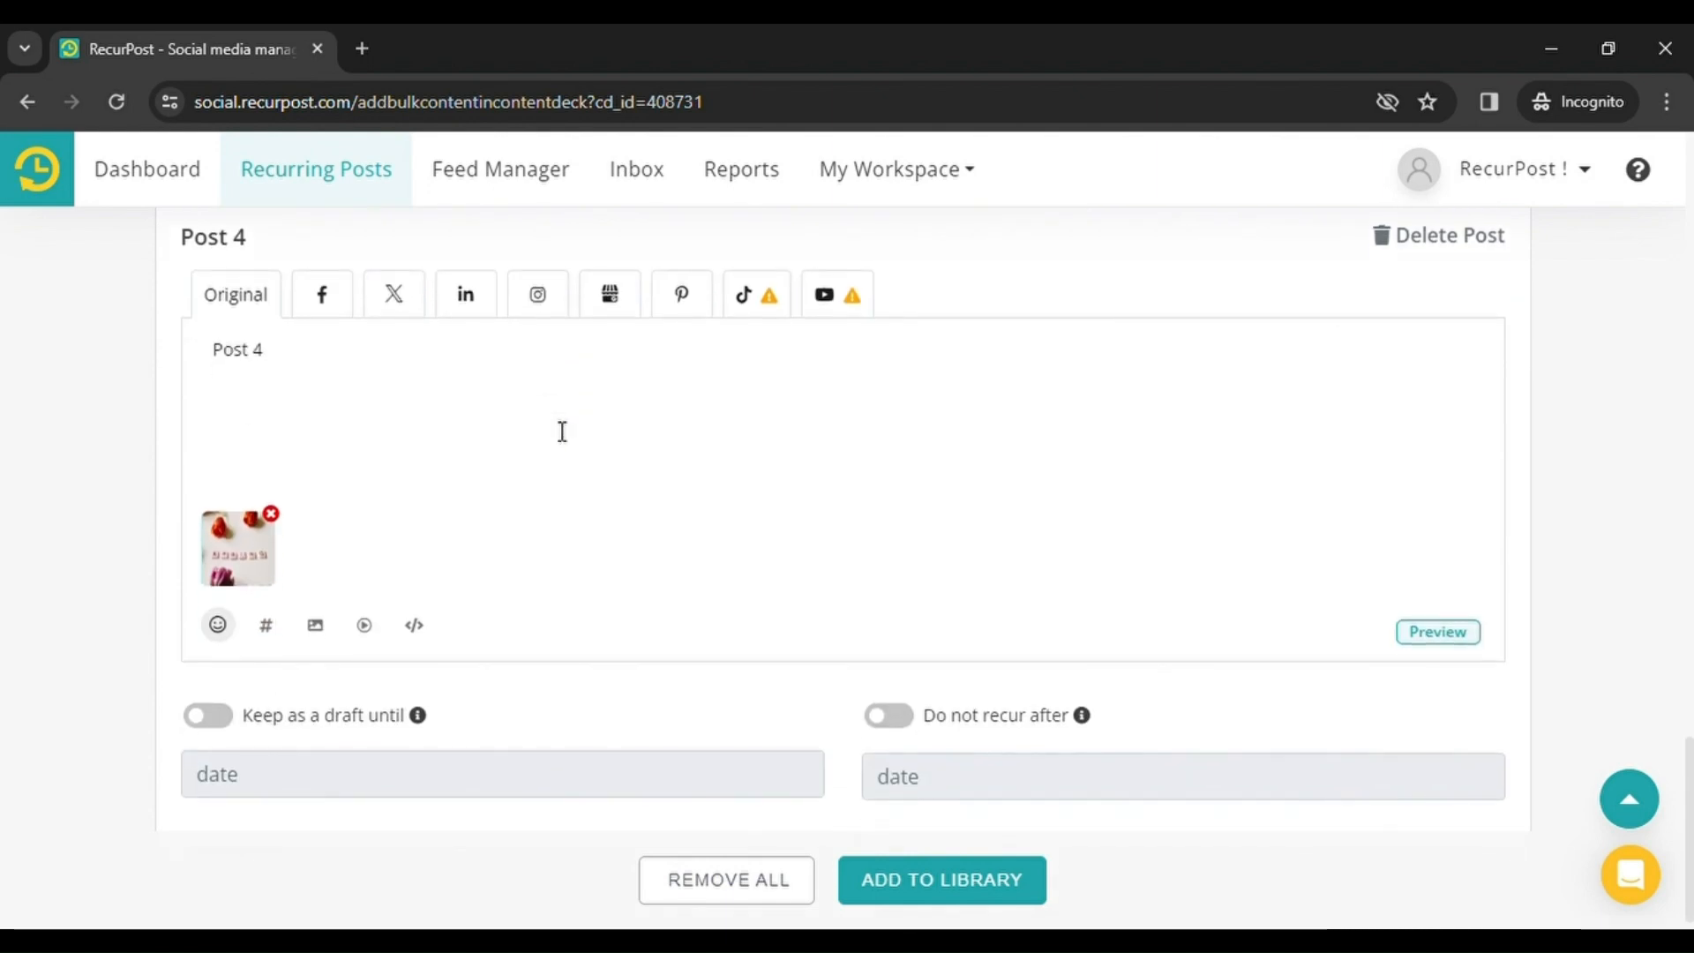
{"action": "scroll", "coordinate": [558, 431], "scroll_direction": "up", "scroll_amount": 20}
{"action": "scroll", "coordinate": [562, 431], "scroll_direction": "up", "scroll_amount": 10}
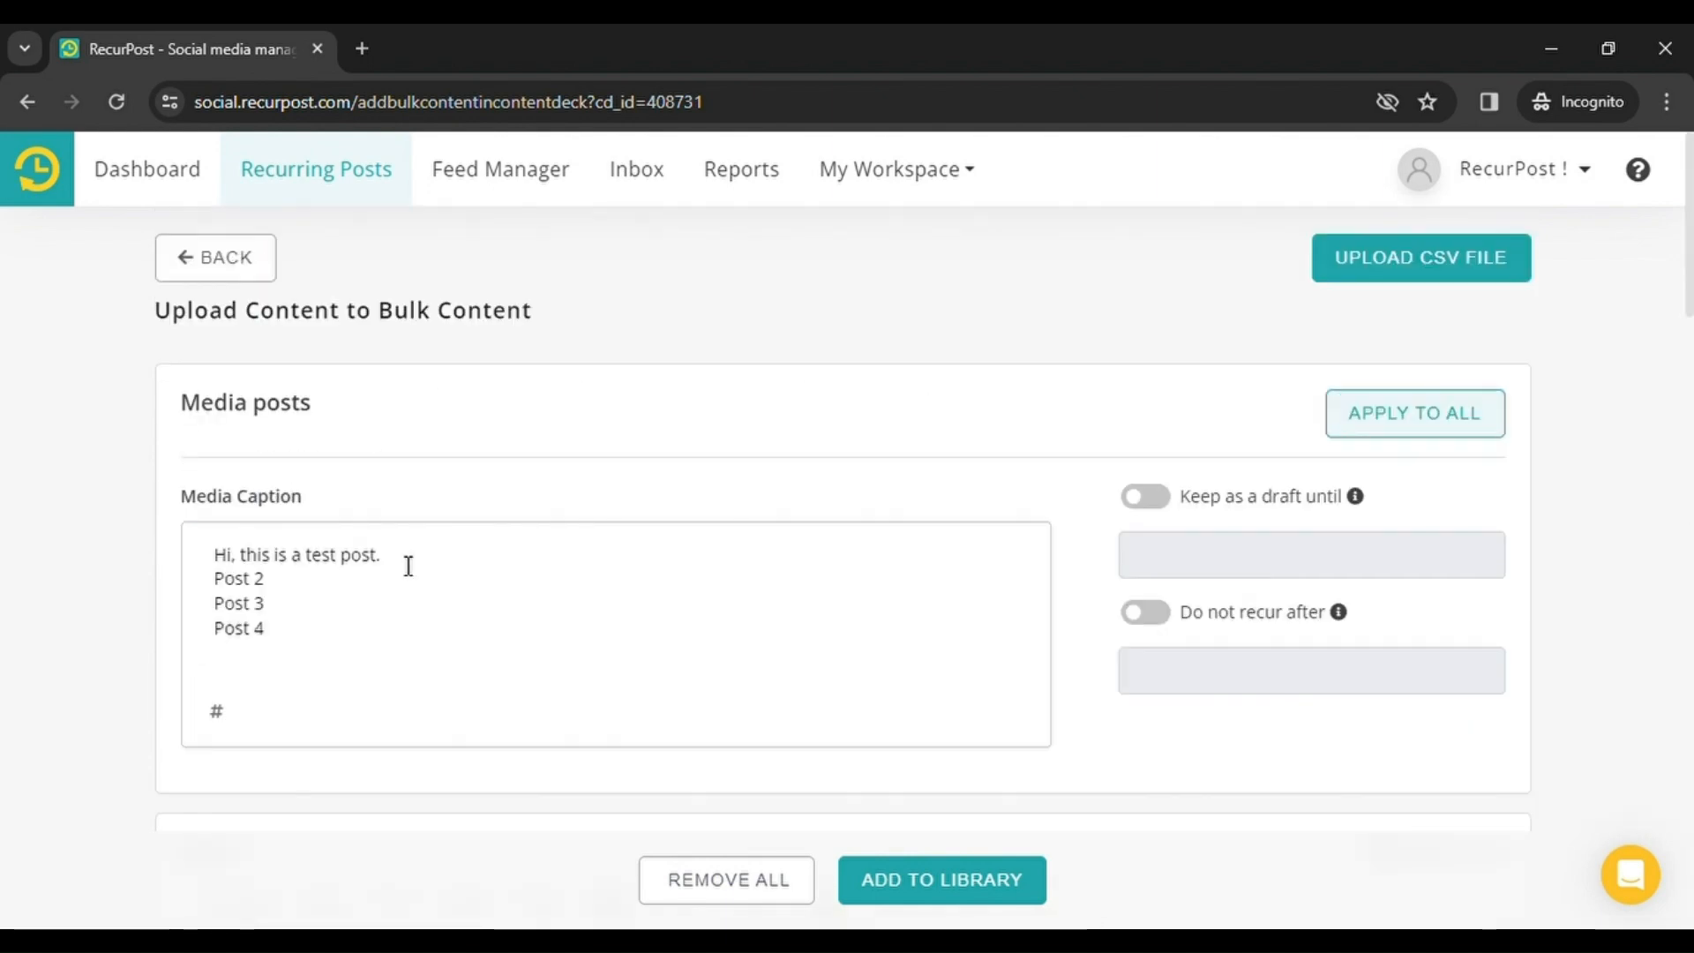
{"action": "scroll", "coordinate": [408, 565], "scroll_direction": "down", "scroll_amount": 5}
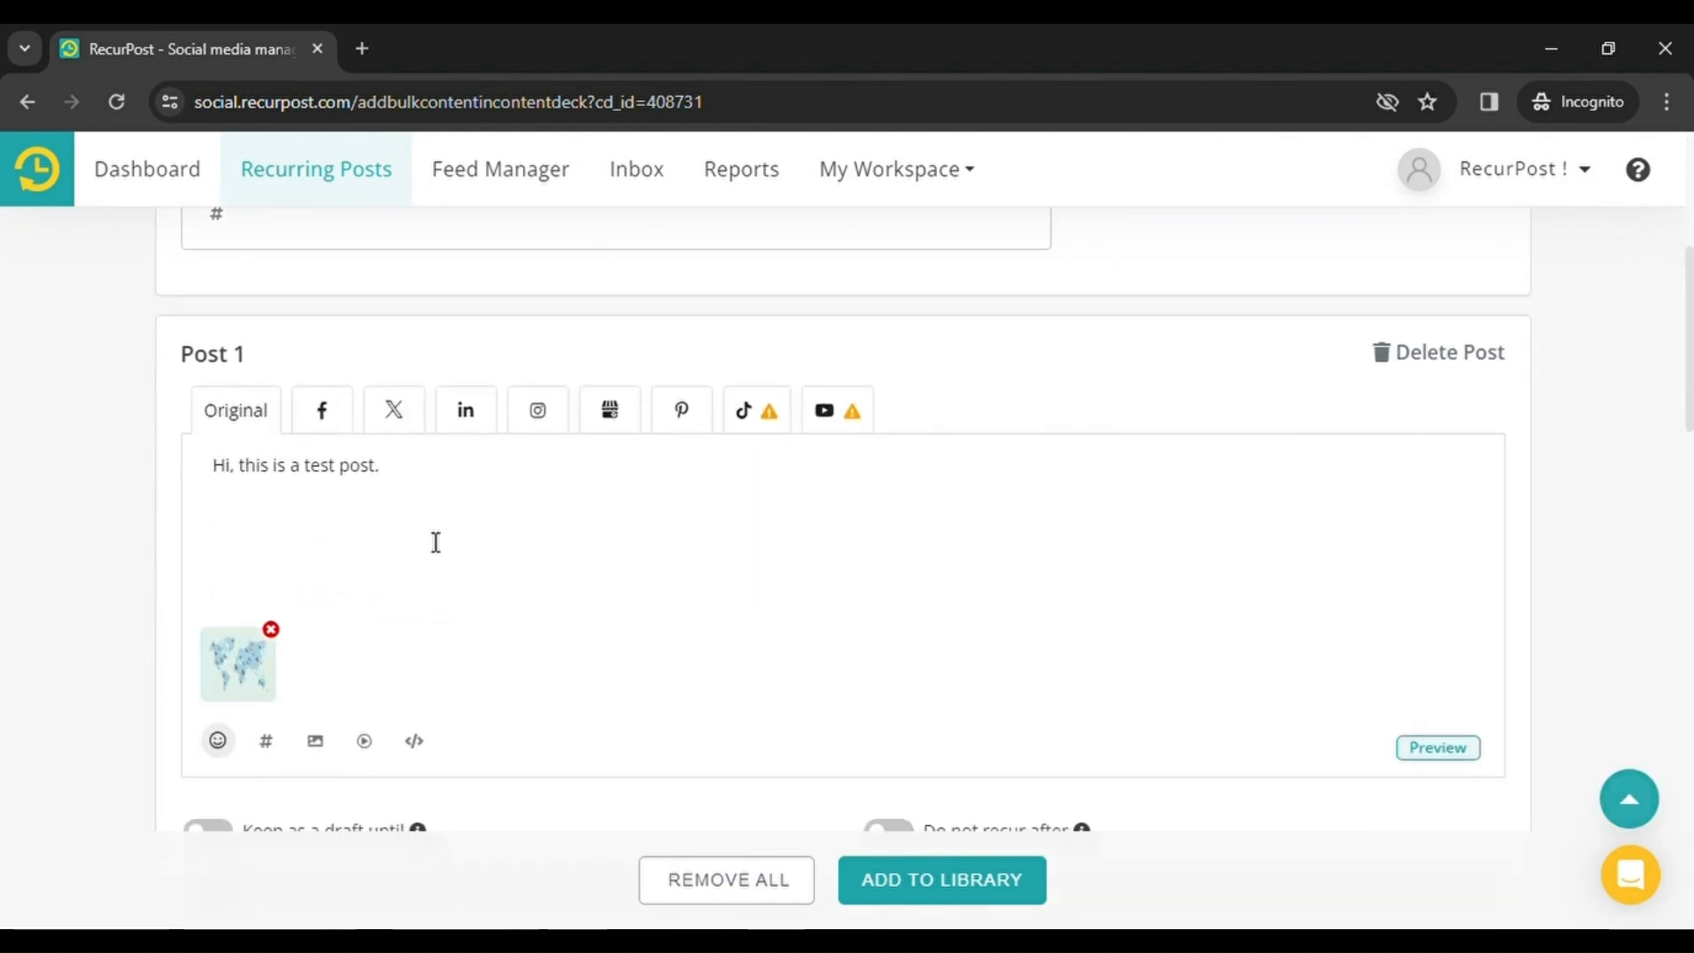
{"action": "scroll", "coordinate": [457, 519], "scroll_direction": "up", "scroll_amount": 5}
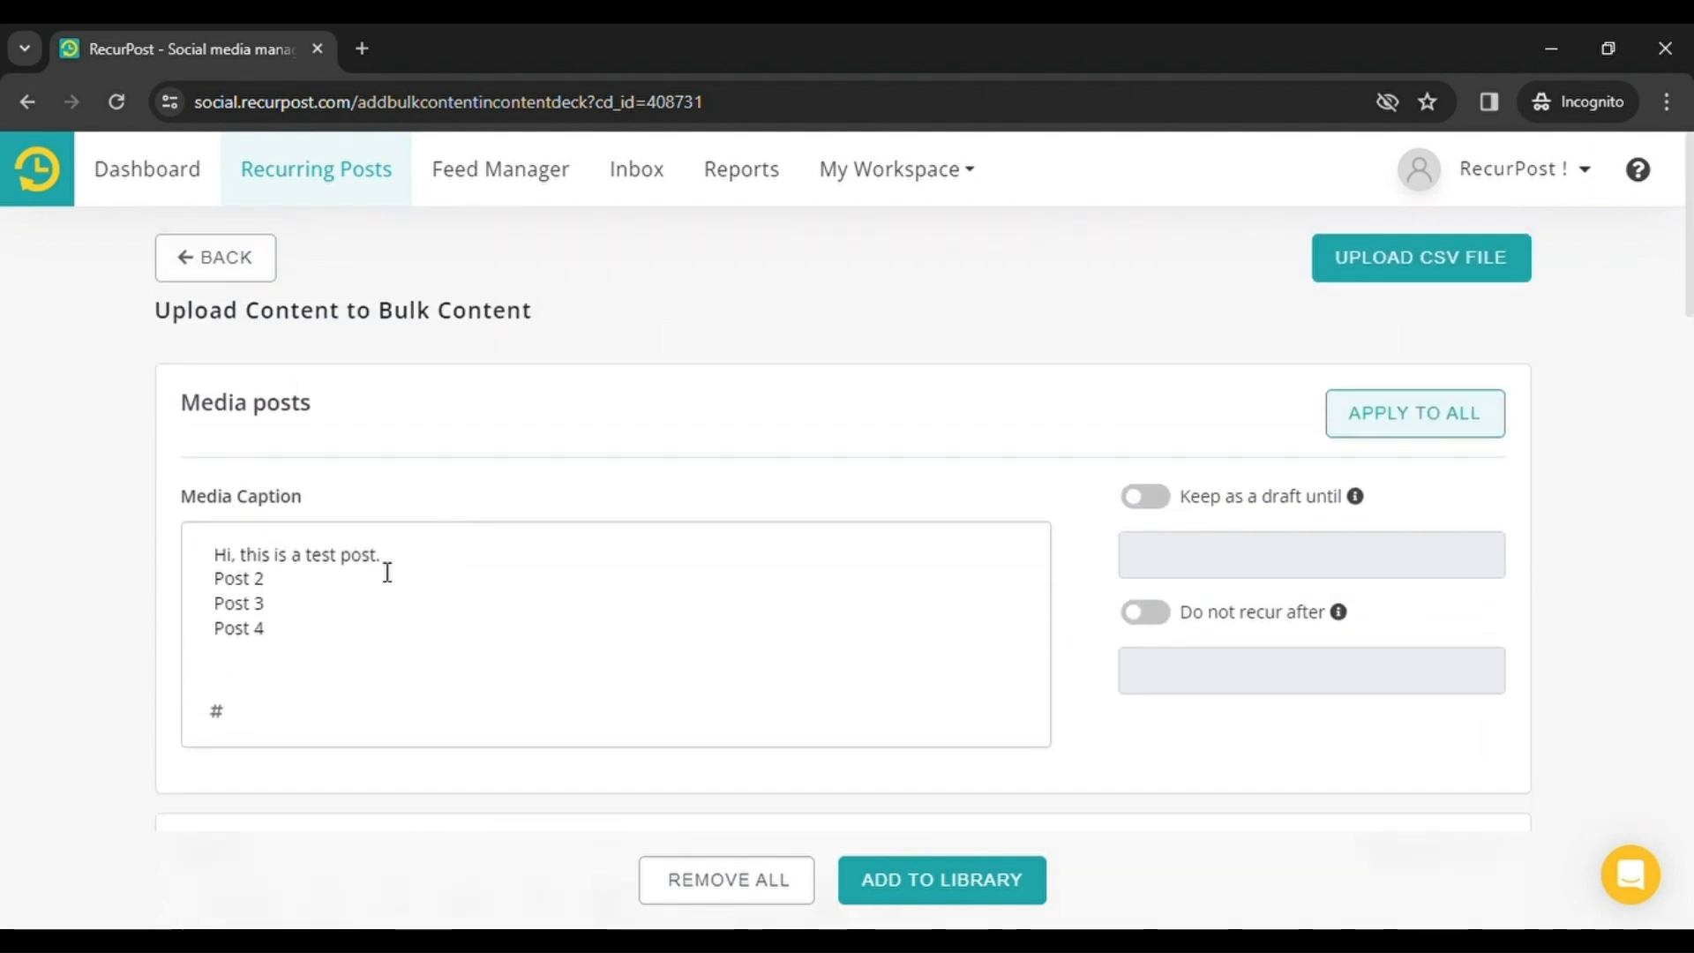
{"action": "scroll", "coordinate": [380, 569], "scroll_direction": "down", "scroll_amount": 12}
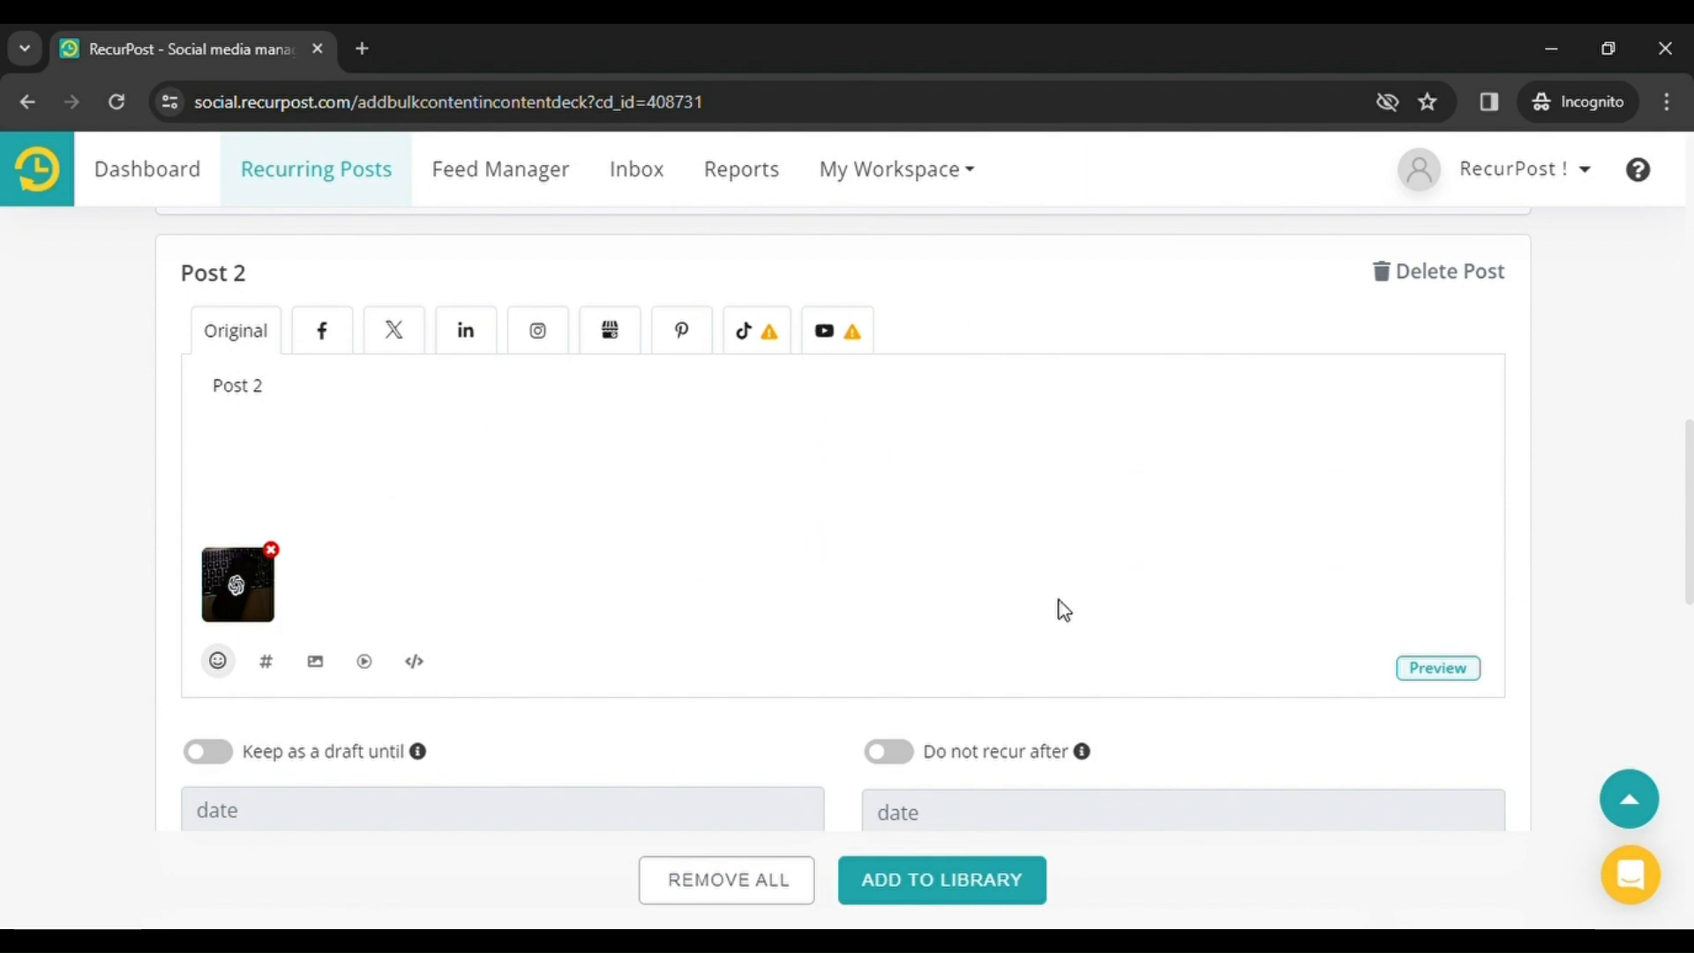
- Add the captioned media posts to the Bulk Content library and check their images and captions in its post list
{"action": "left_click", "coordinate": [920, 877]}
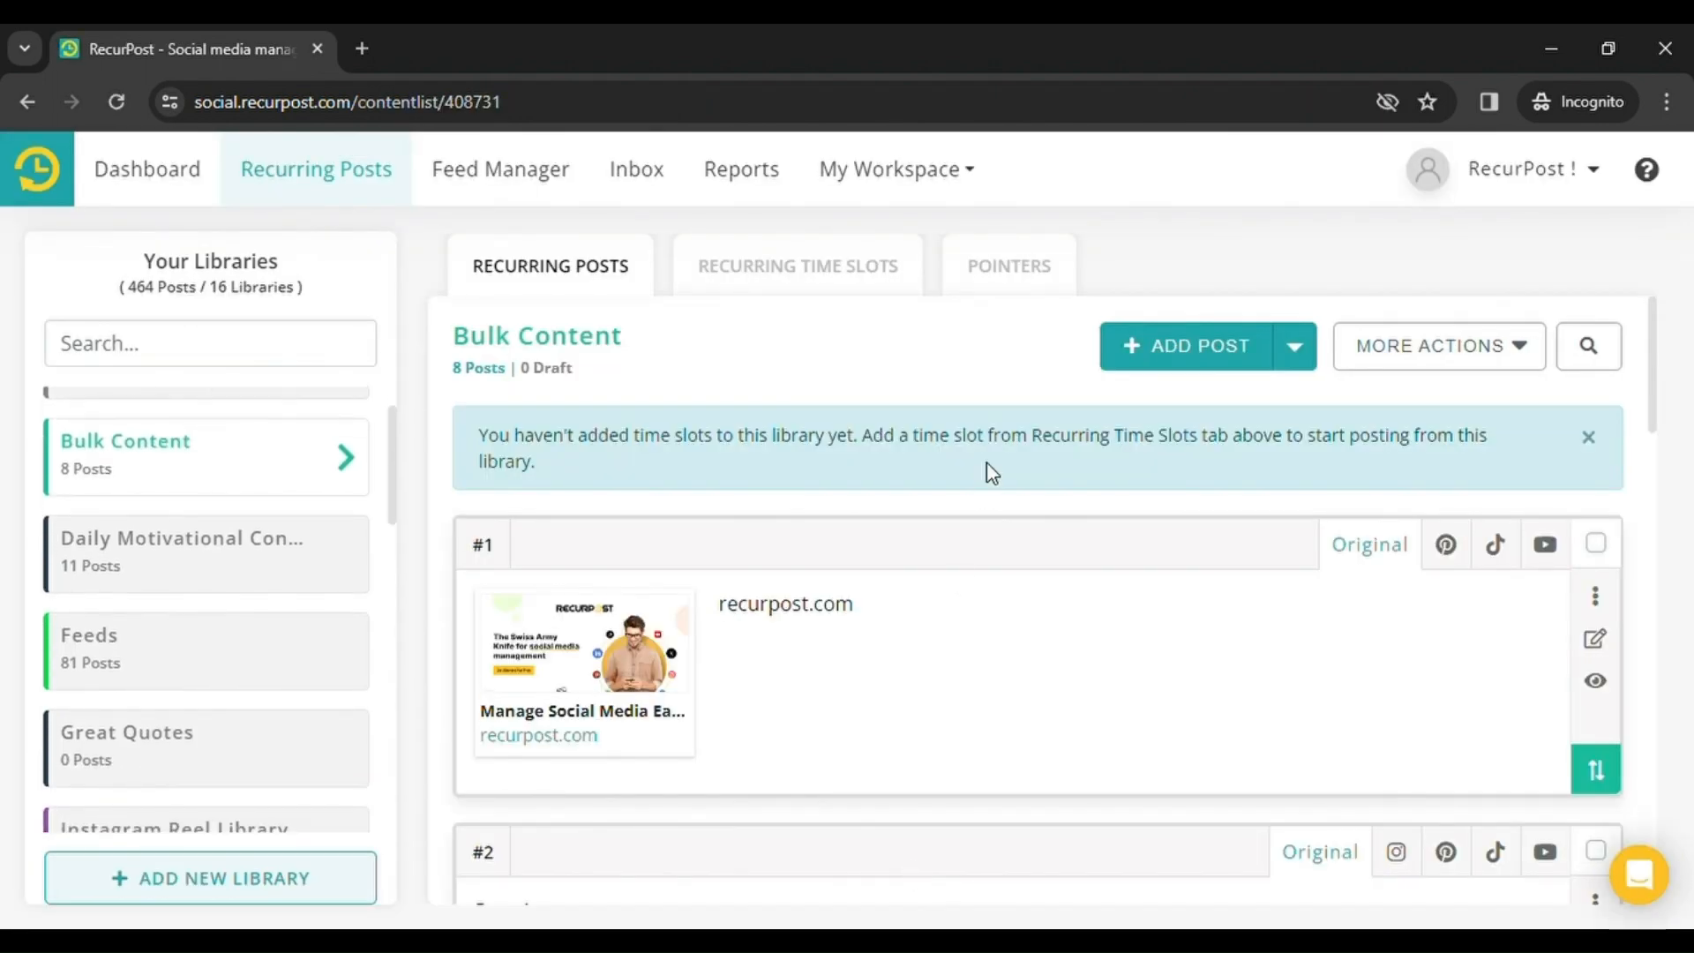
{"action": "scroll", "coordinate": [986, 462], "scroll_direction": "down", "scroll_amount": 8}
{"action": "scroll", "coordinate": [987, 463], "scroll_direction": "down", "scroll_amount": 7}
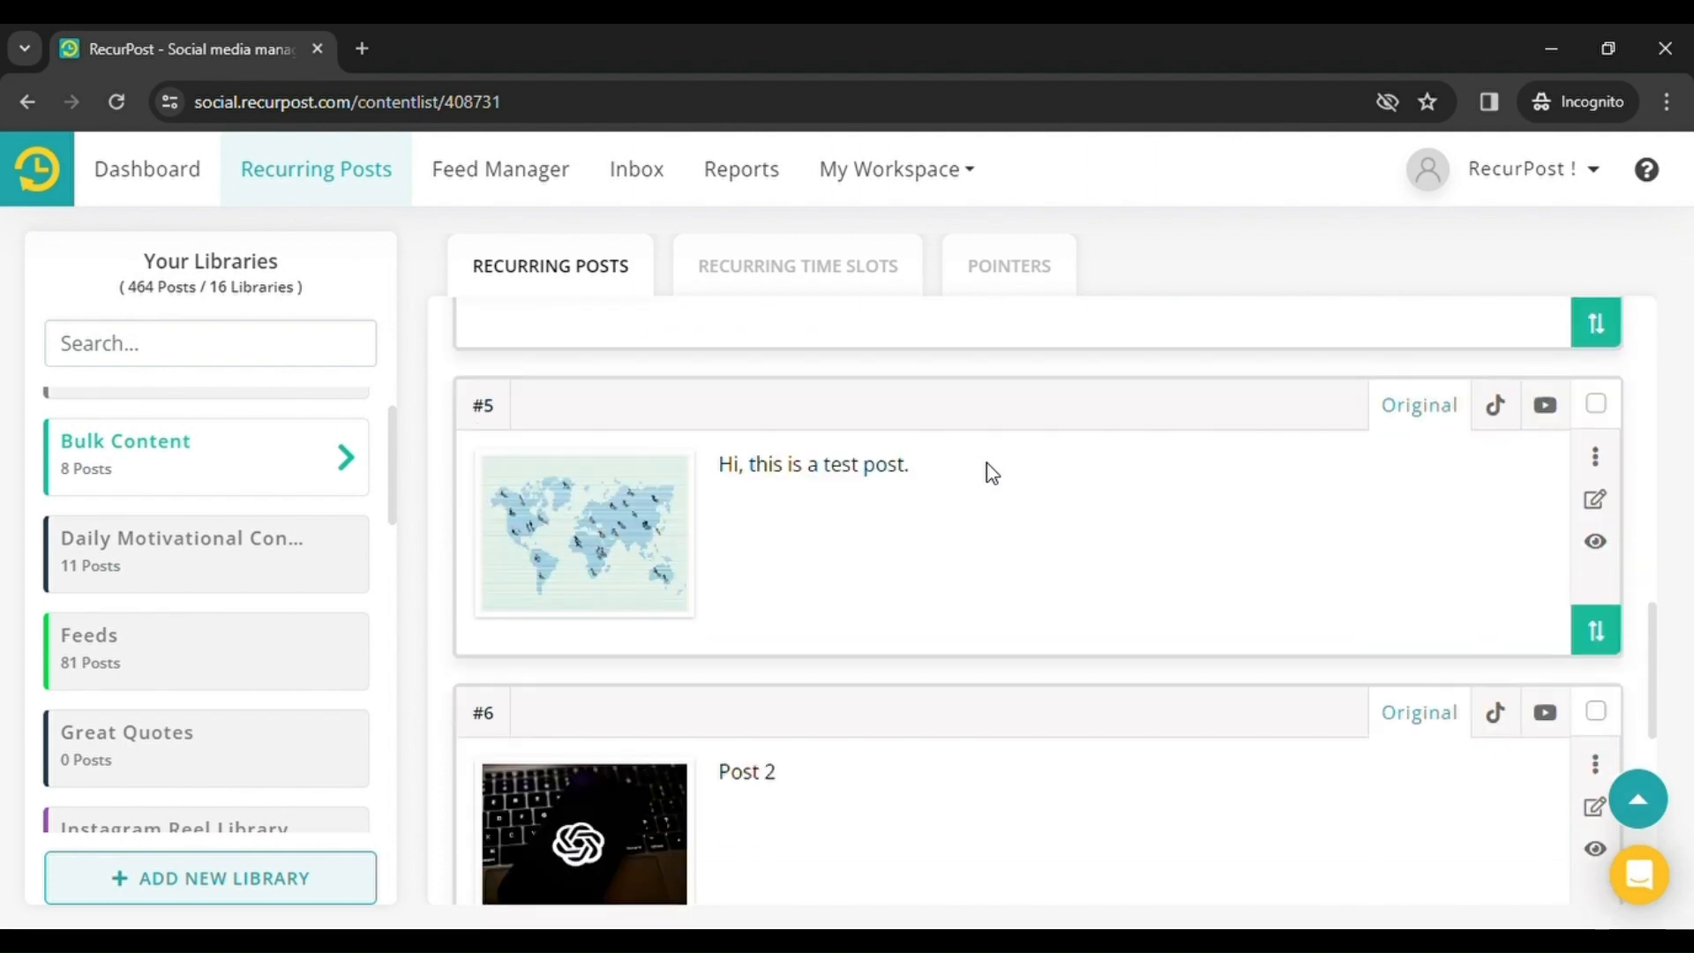
{"action": "scroll", "coordinate": [986, 463], "scroll_direction": "down", "scroll_amount": 4}
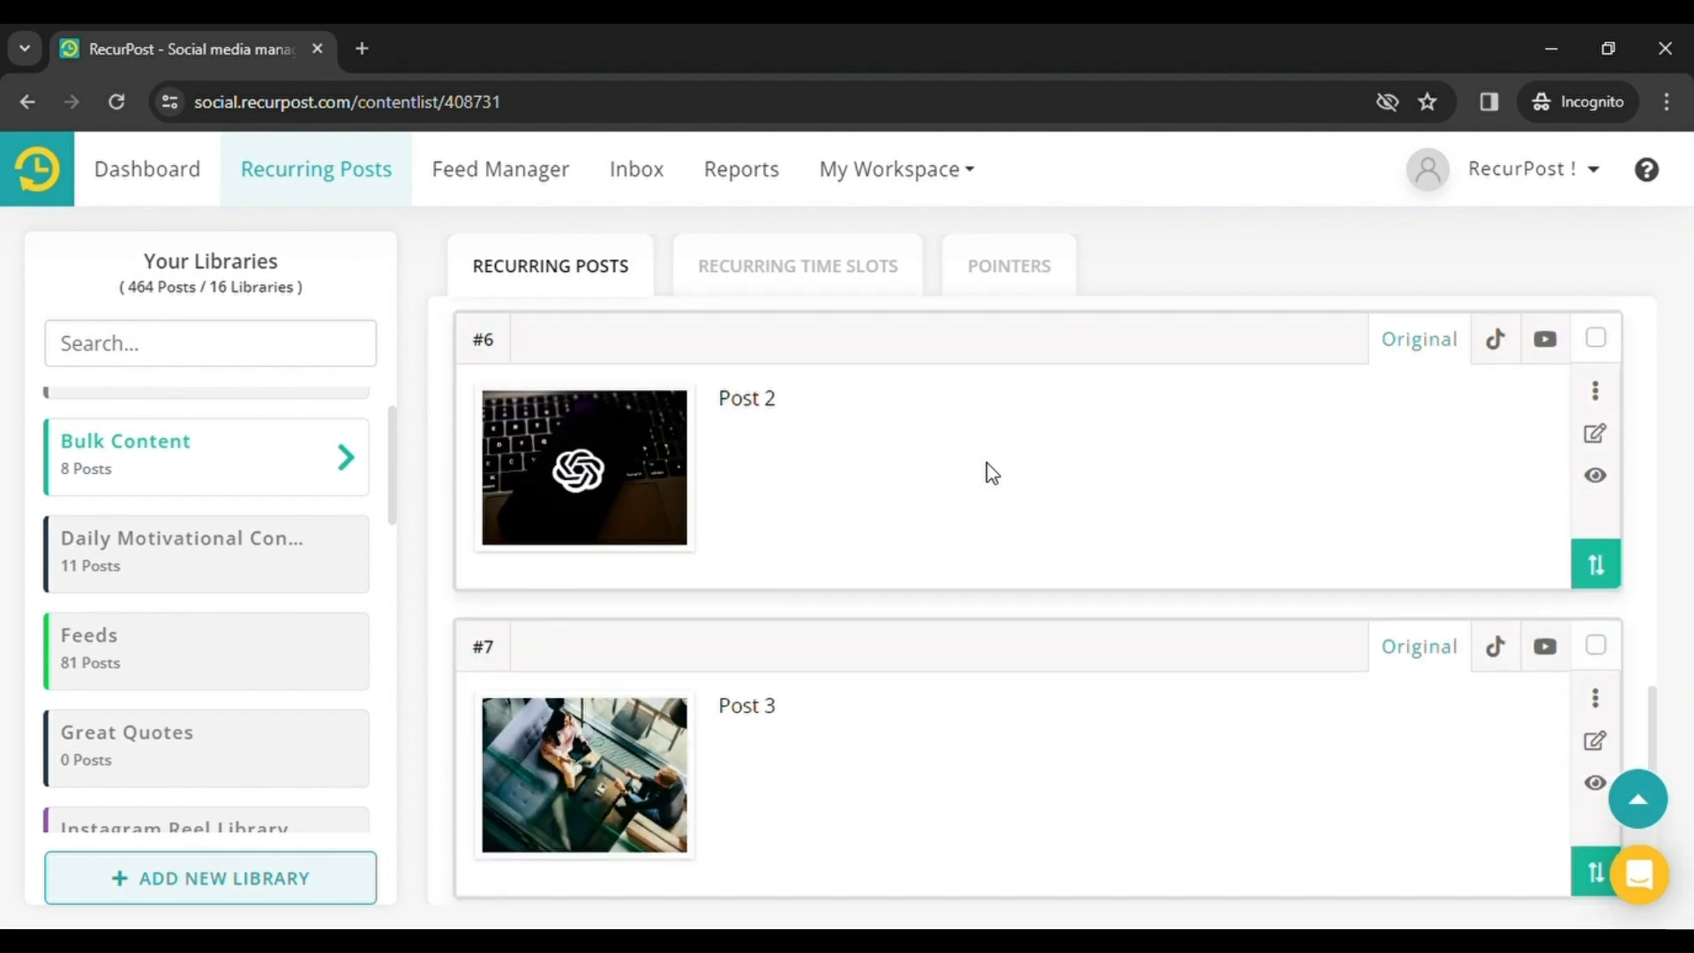
{"action": "scroll", "coordinate": [986, 462], "scroll_direction": "down", "scroll_amount": 5}
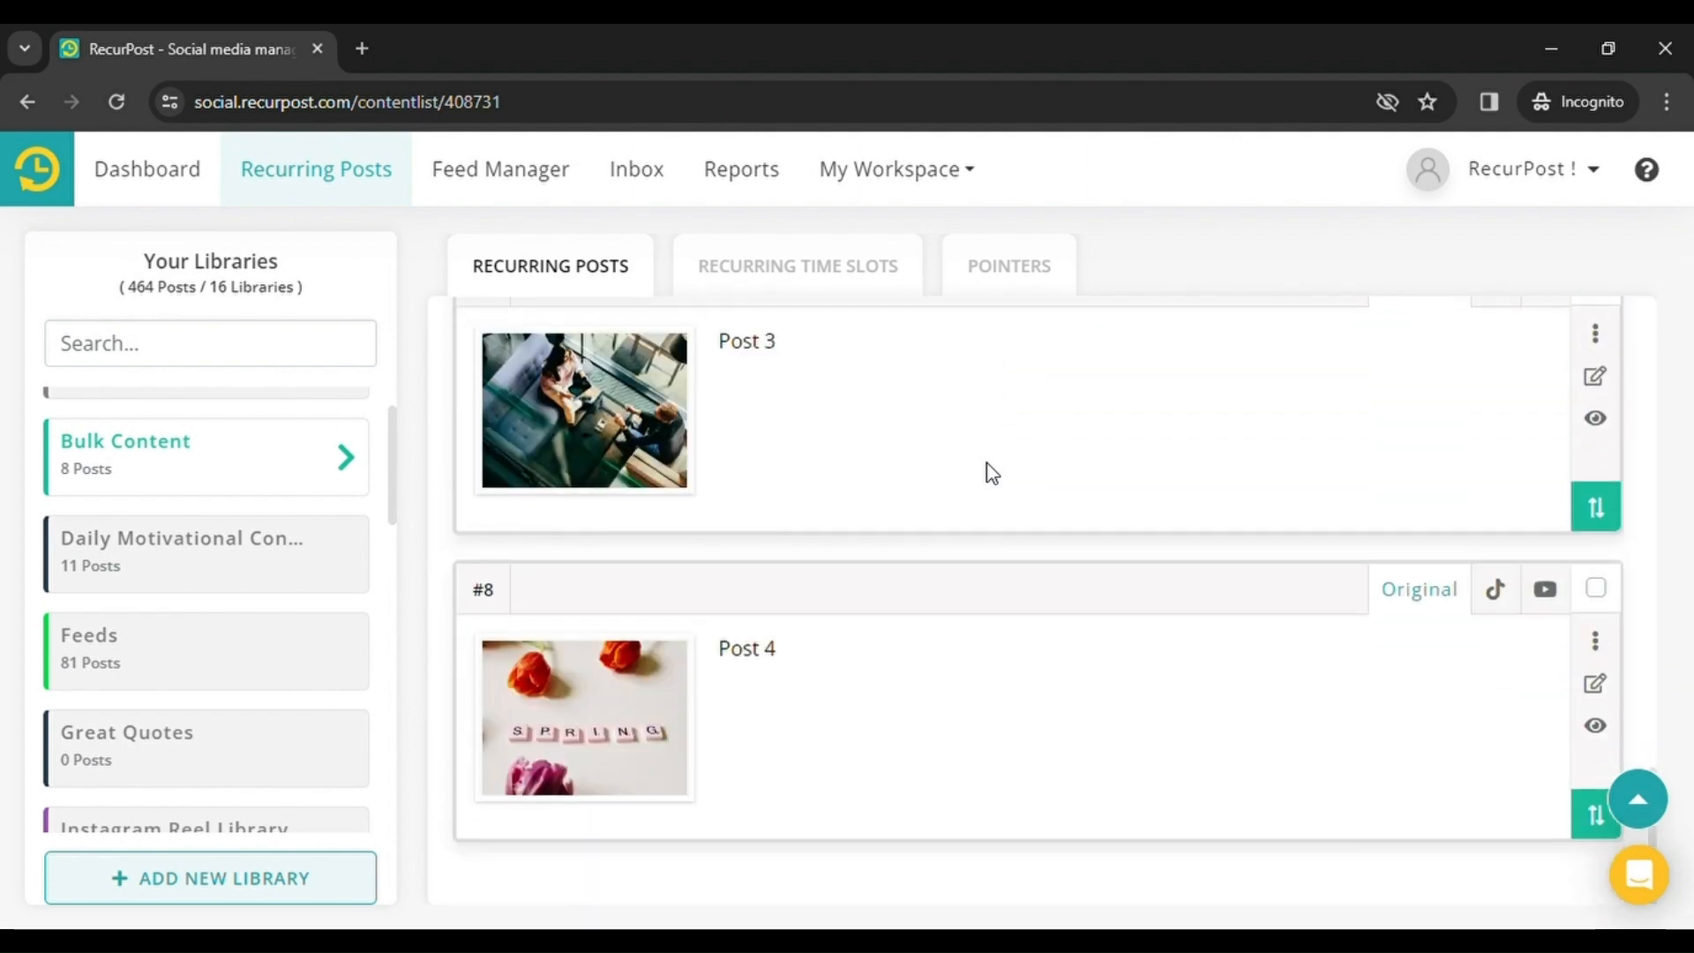
{"action": "scroll", "coordinate": [986, 463], "scroll_direction": "up", "scroll_amount": 8}
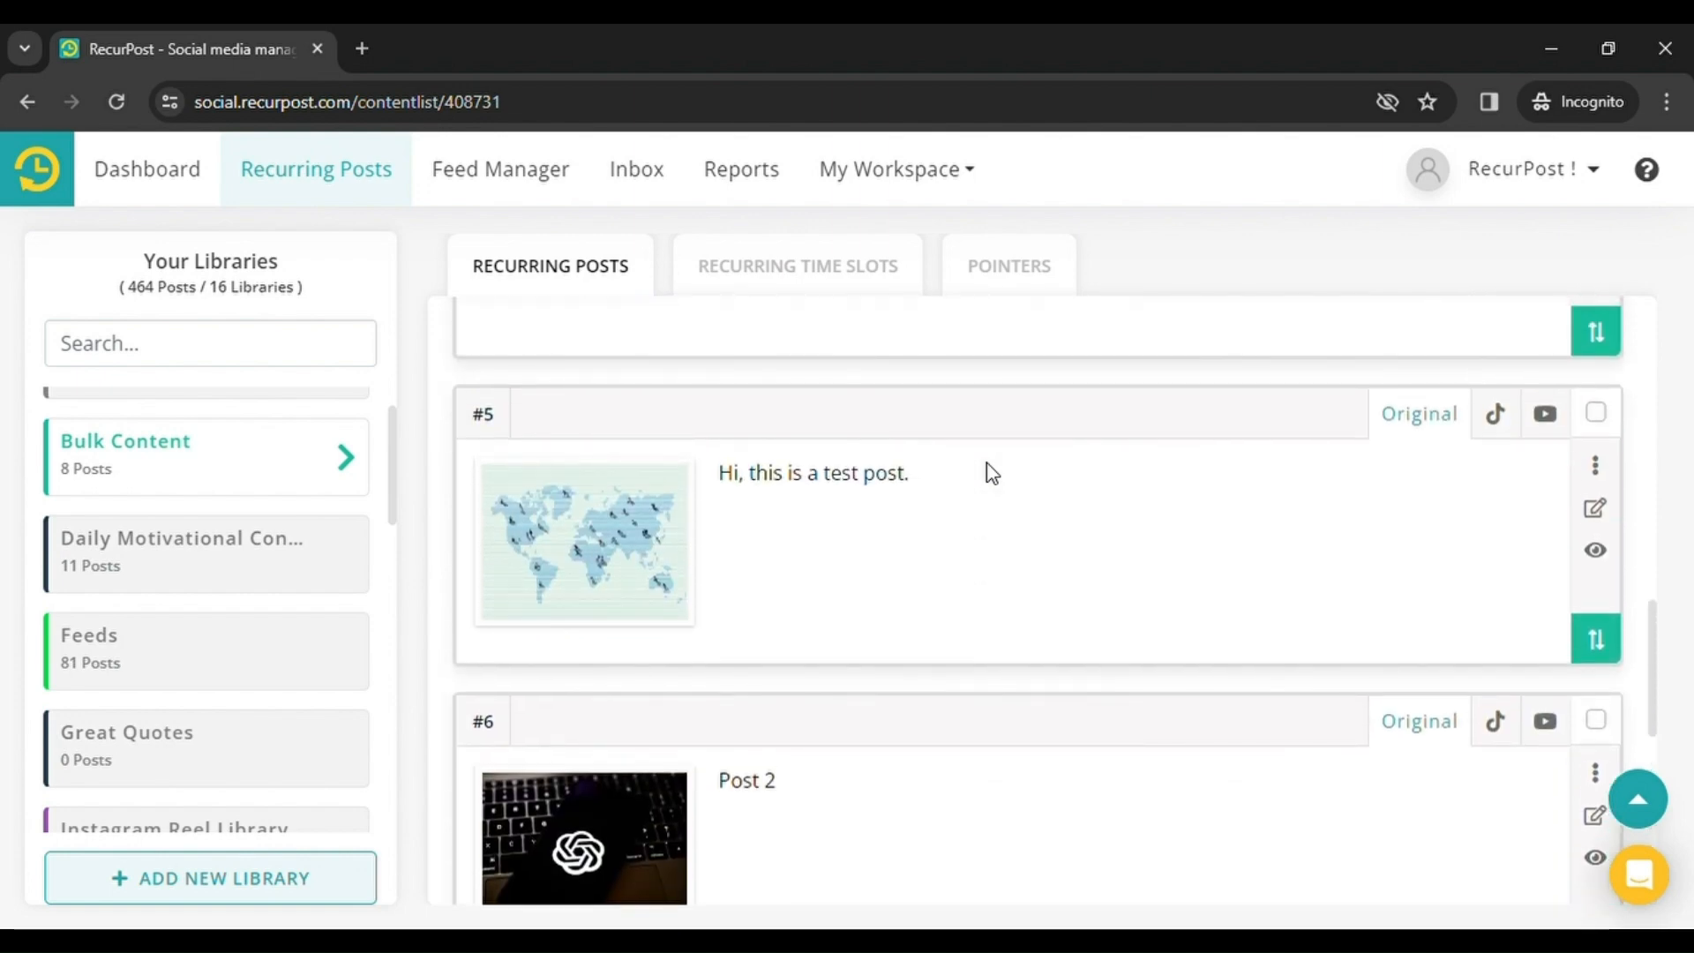